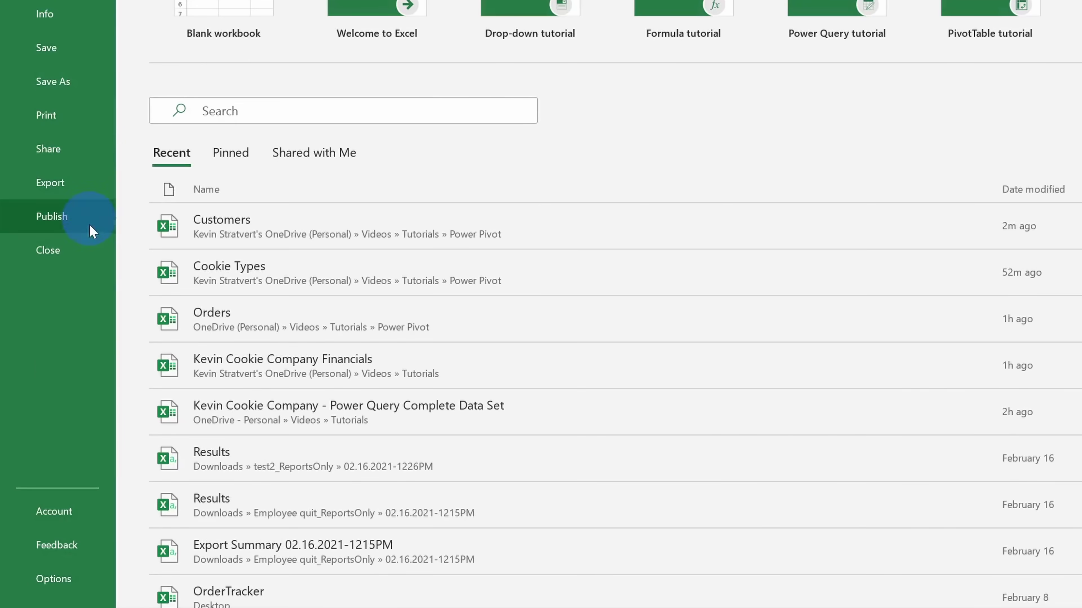
Open the list of COM add-ins from the add-in settings in the Excel options.
click(71, 578)
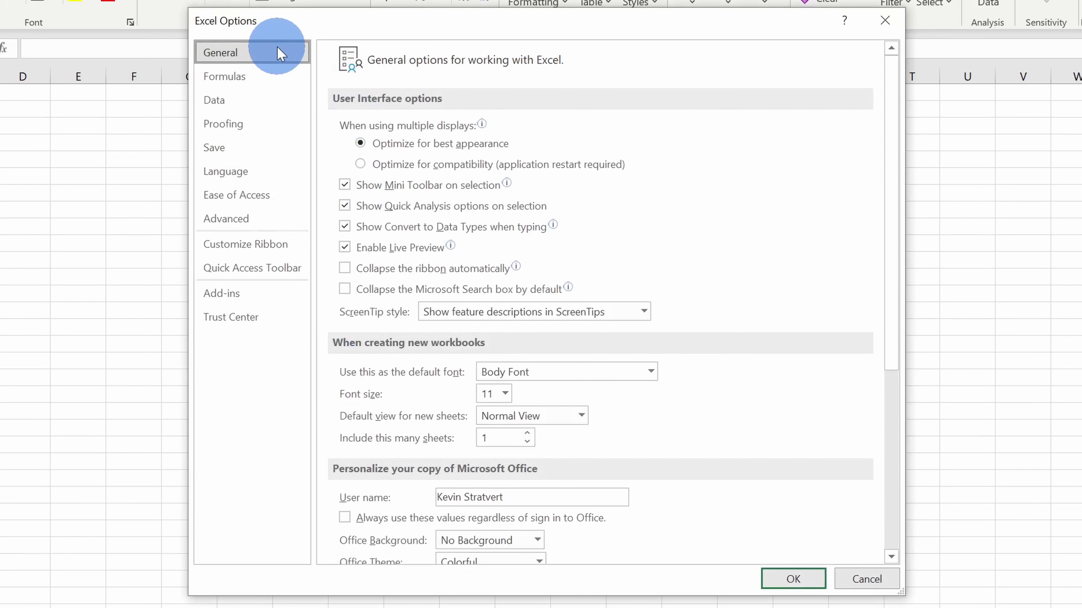
click(256, 299)
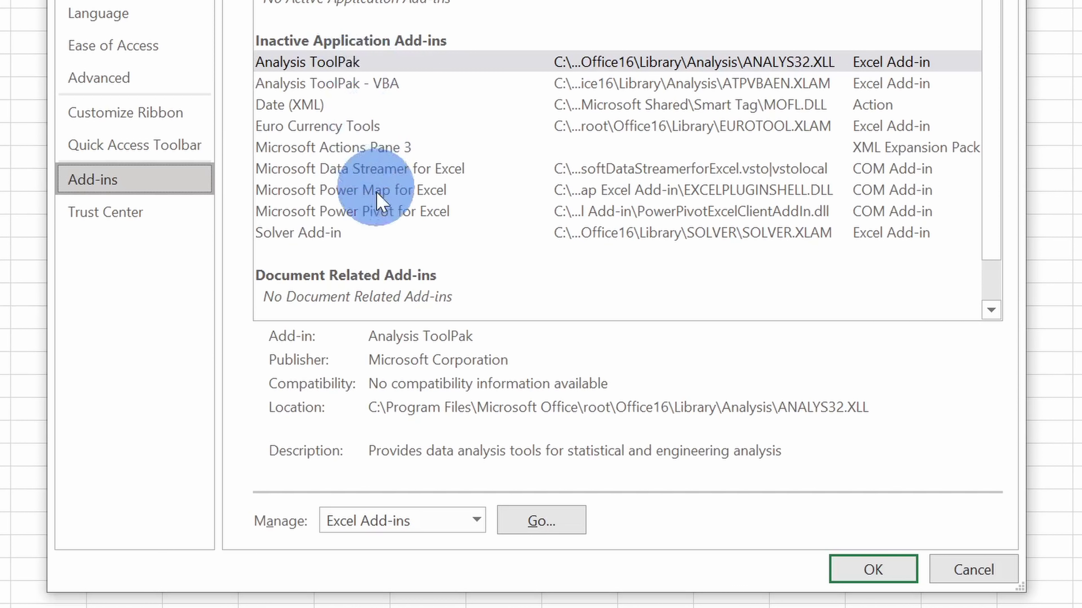
click(379, 216)
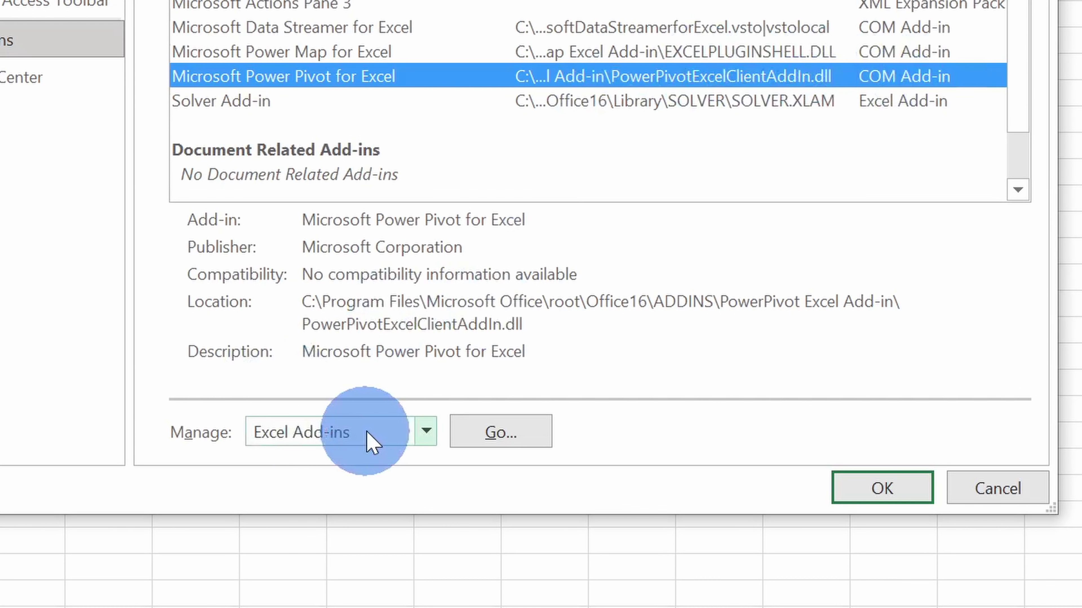
click(384, 441)
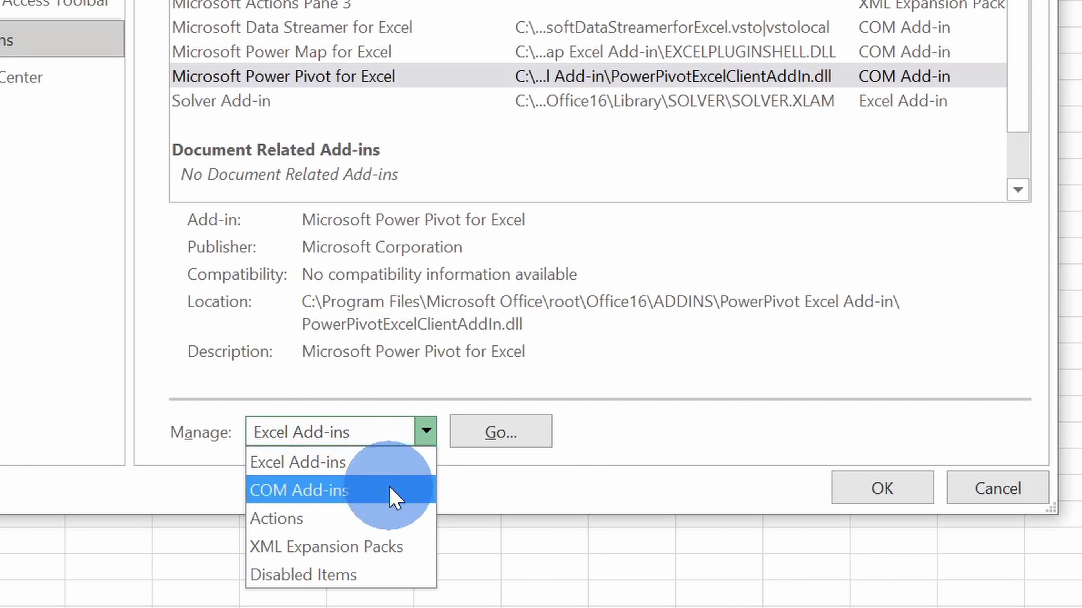
click(395, 497)
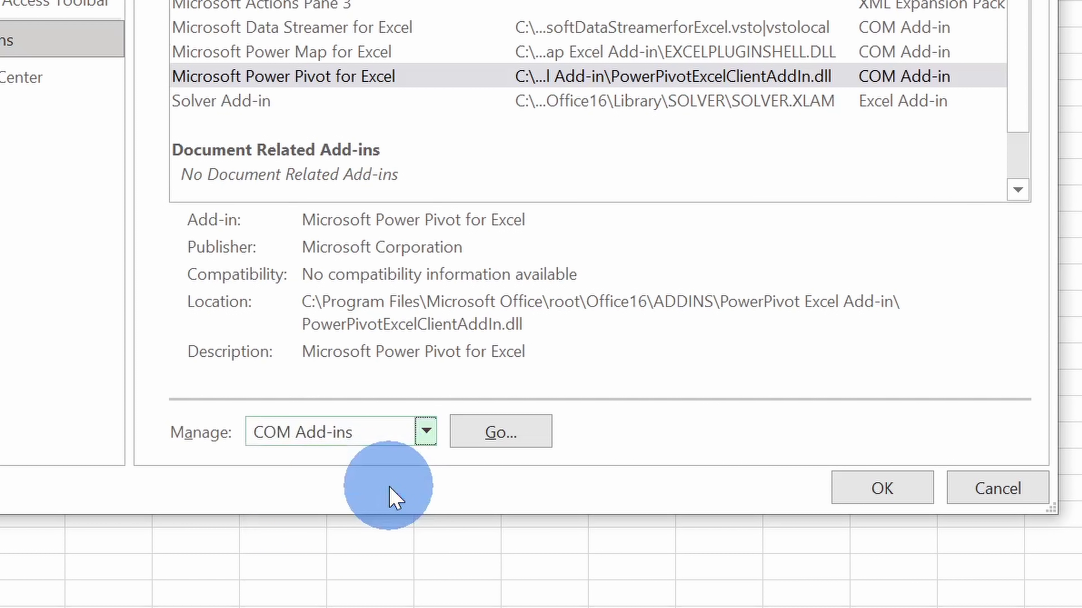
click(502, 434)
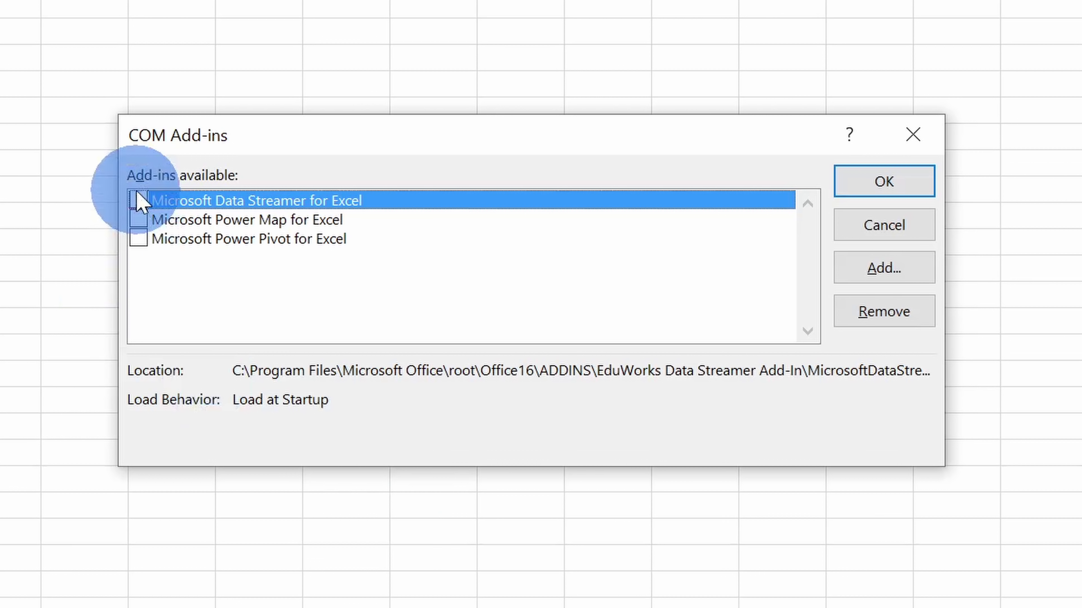
Enable the Microsoft Power Pivot for Excel add-in and display its commands.
click(139, 239)
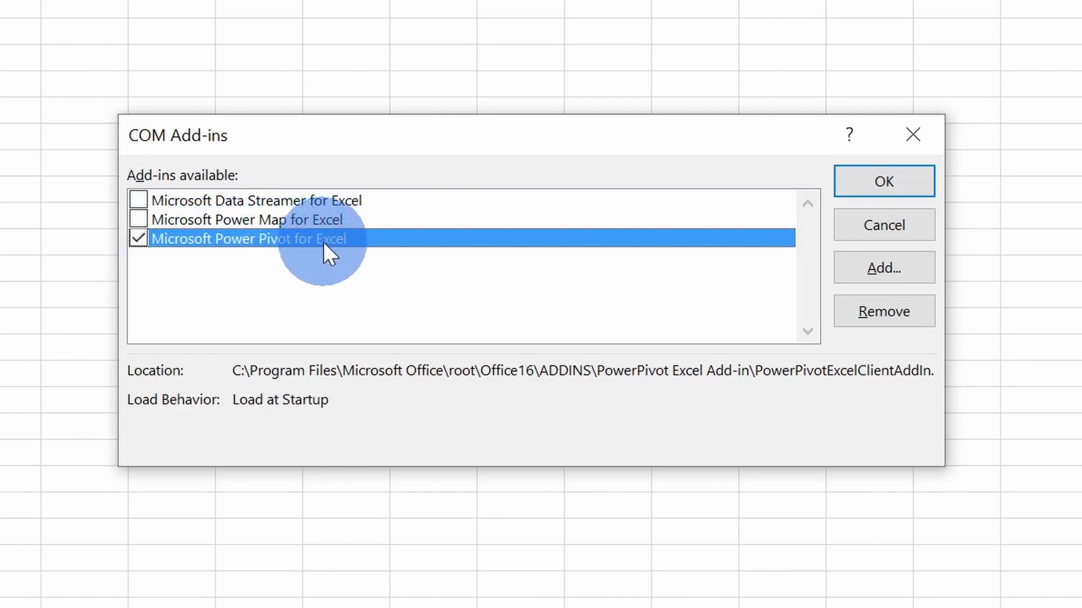
click(888, 188)
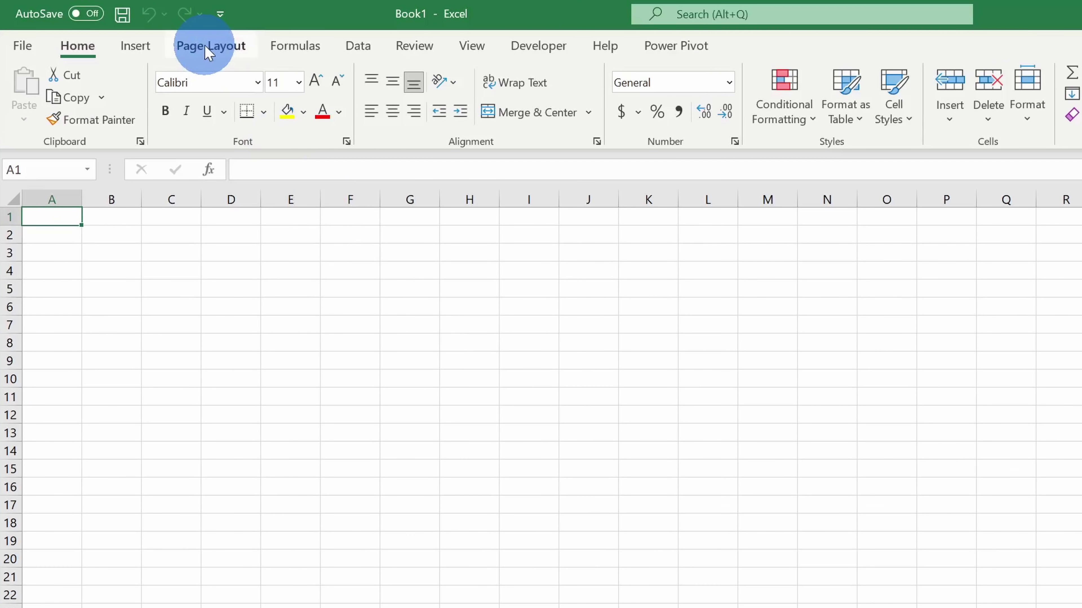
click(680, 54)
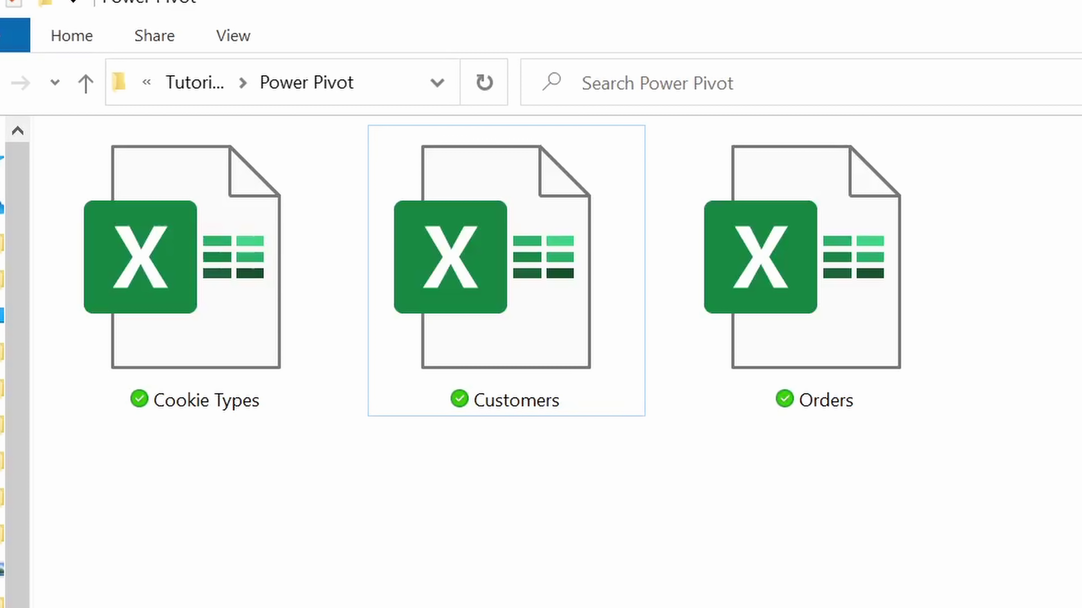
Look over the Customers, Orders and Cookie Types workbooks in the Power Pivot folder.
click(471, 402)
click(487, 315)
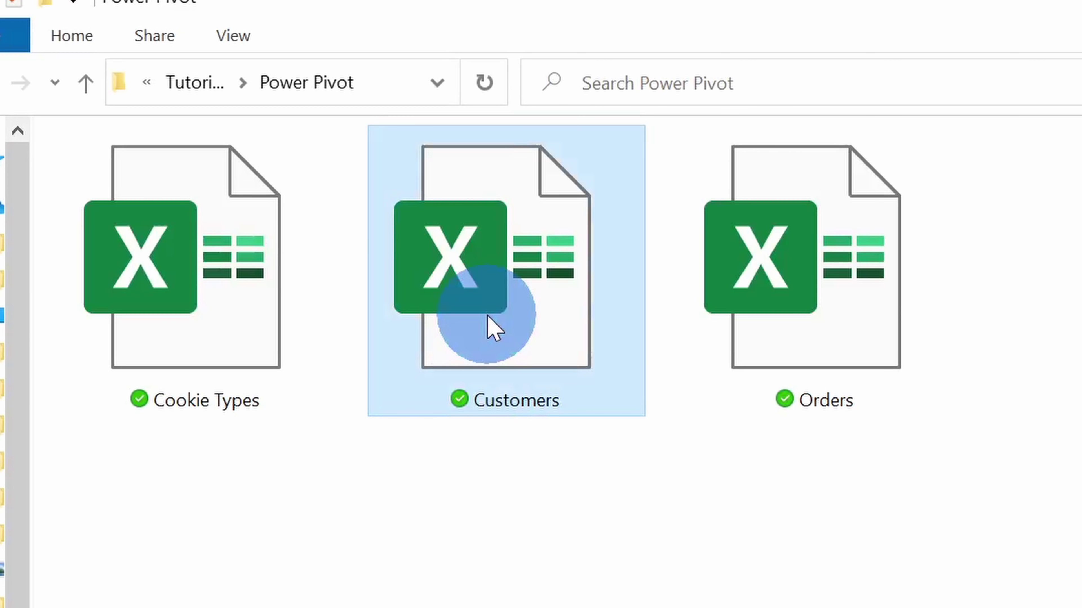
click(812, 252)
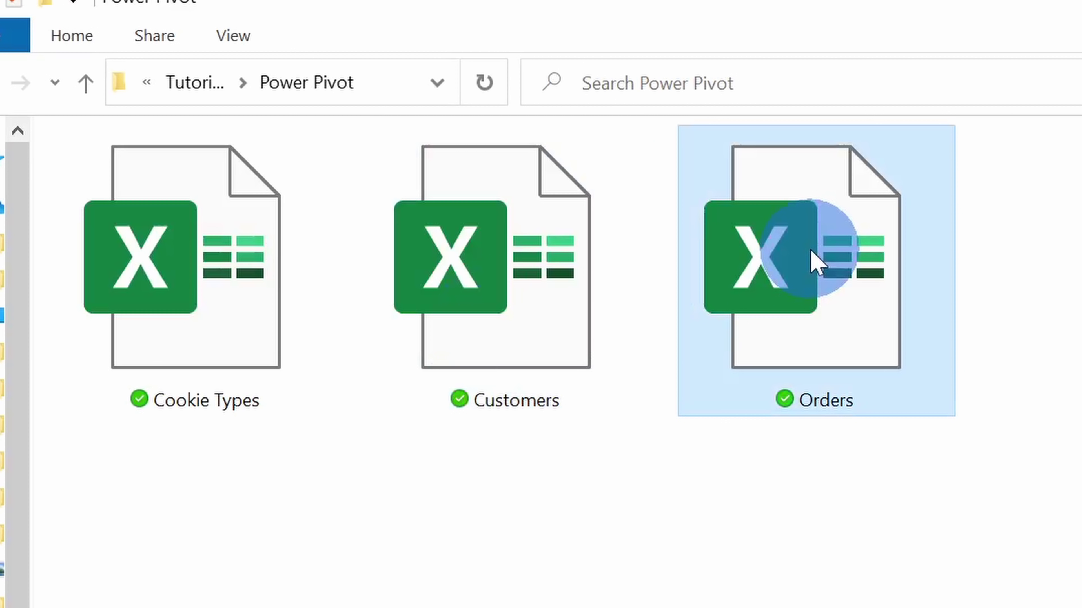
click(215, 396)
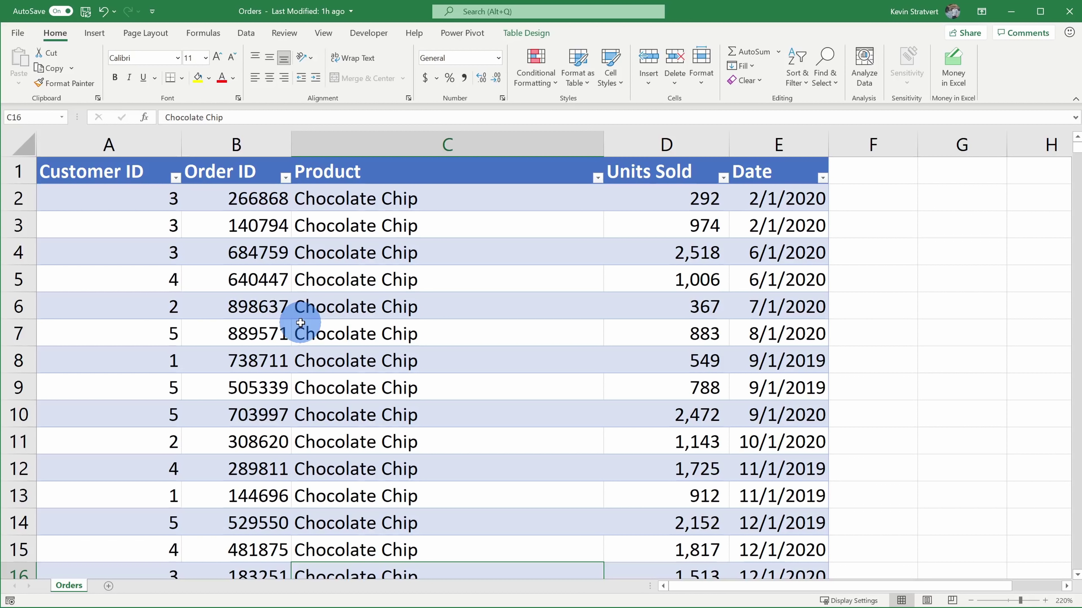
Review the customer ID, order ID, product, units sold and date columns in the Orders workbook.
drag(121, 196, 198, 394)
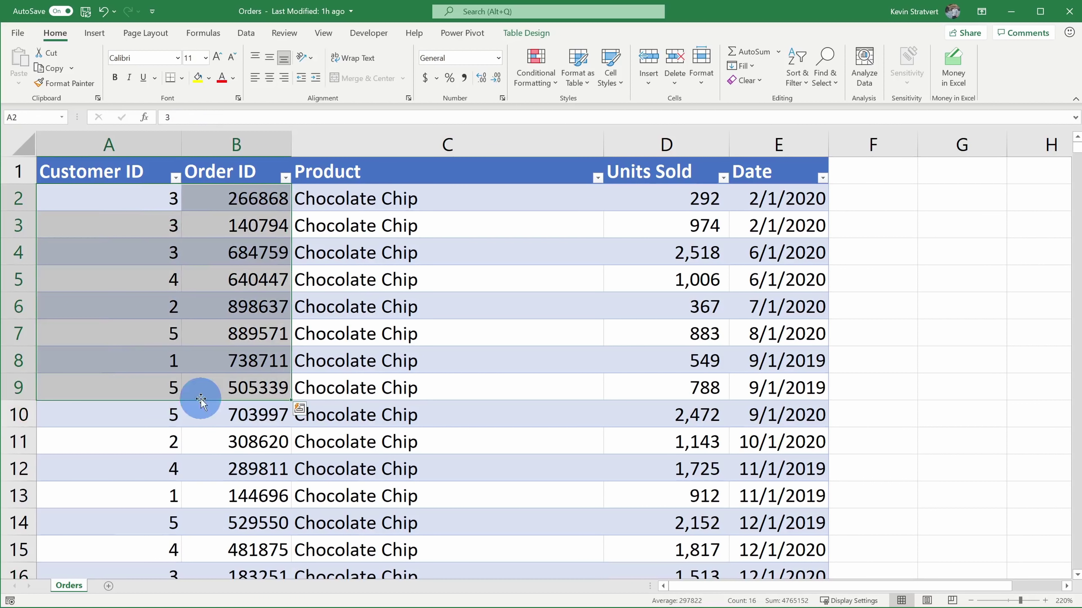
drag(384, 208, 394, 386)
drag(700, 198, 685, 350)
drag(811, 194, 786, 394)
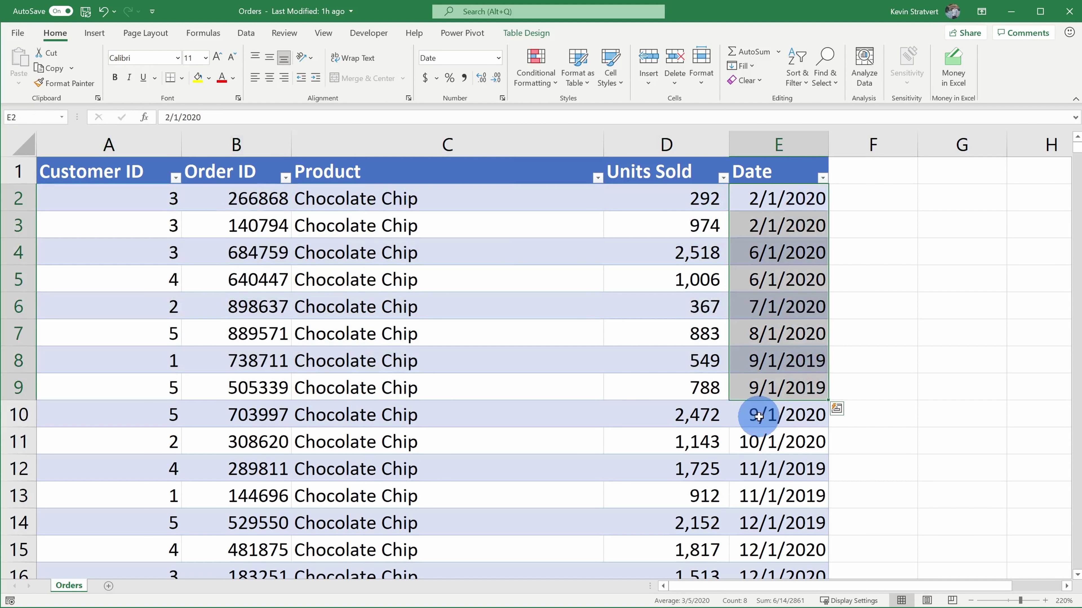
click(631, 418)
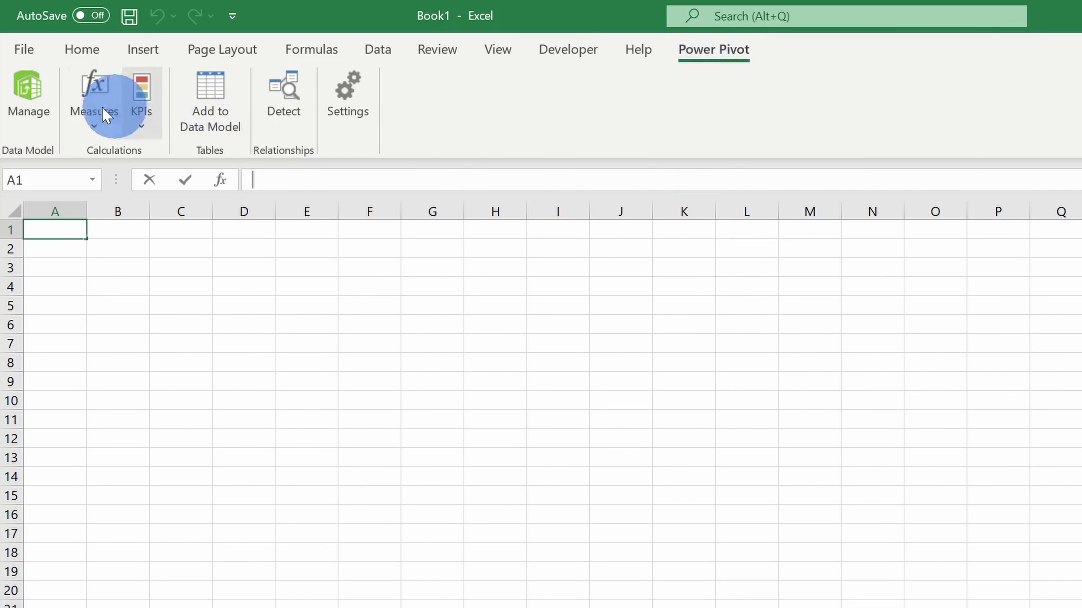
Open the Power Pivot data model window from Book1 and view the available database and data service import sources.
click(38, 107)
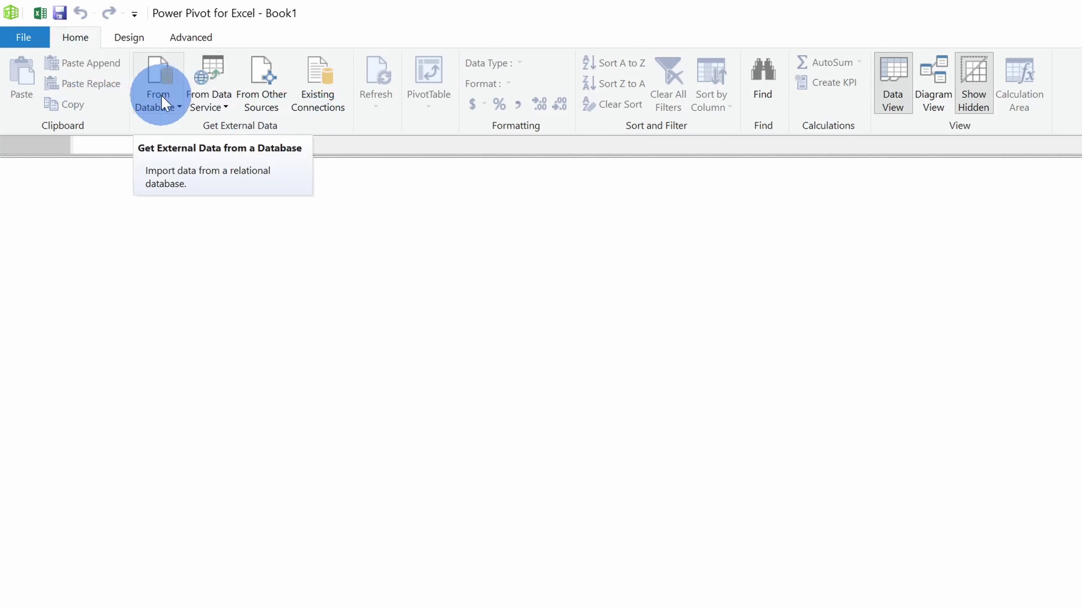
click(170, 111)
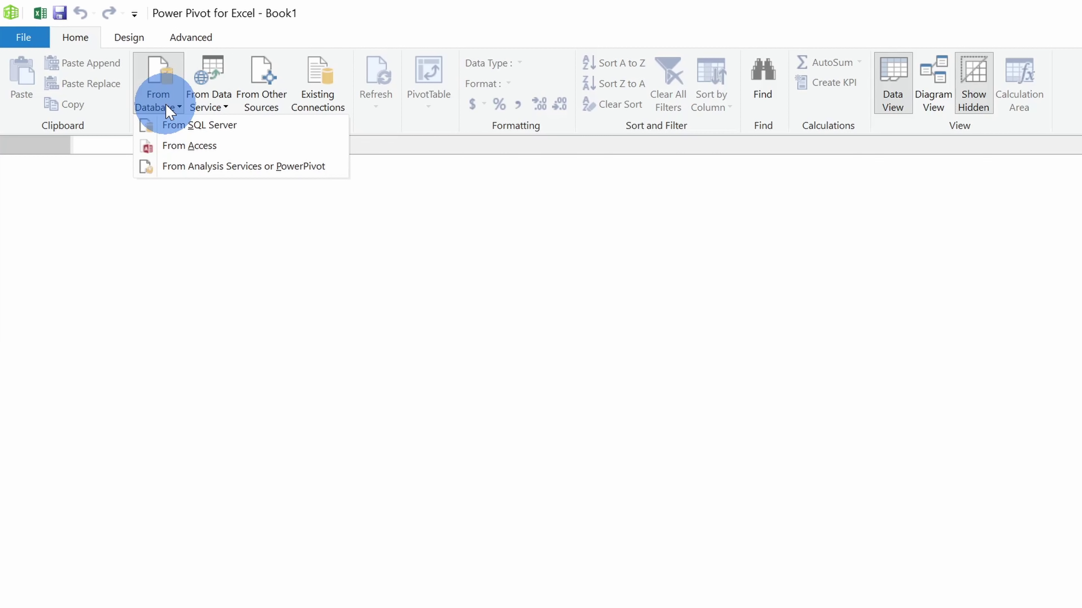
click(205, 99)
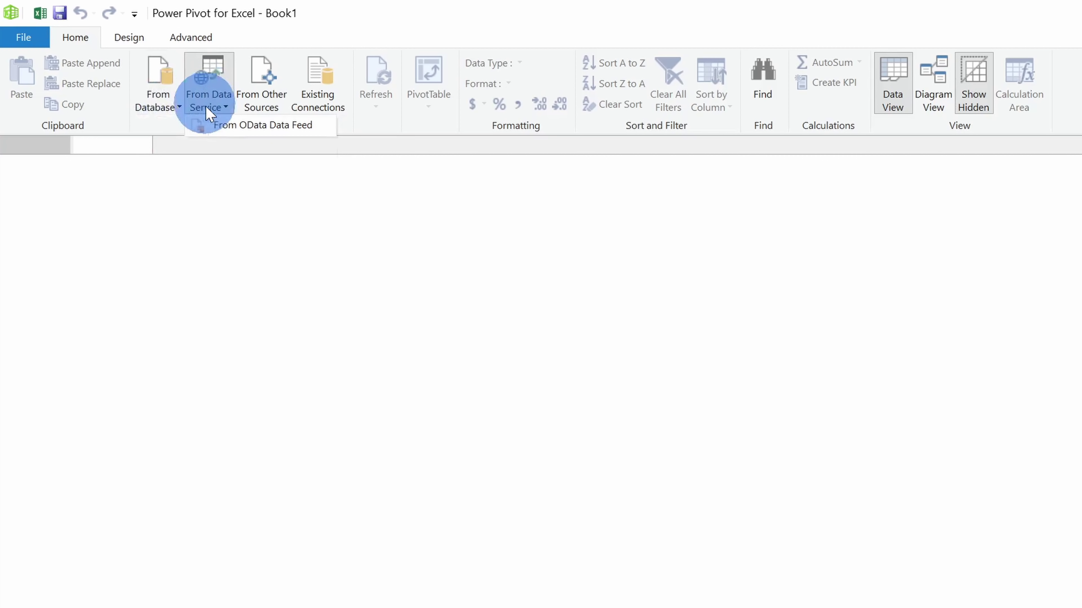
Start a table import from other sources with Excel File as the data source.
click(255, 98)
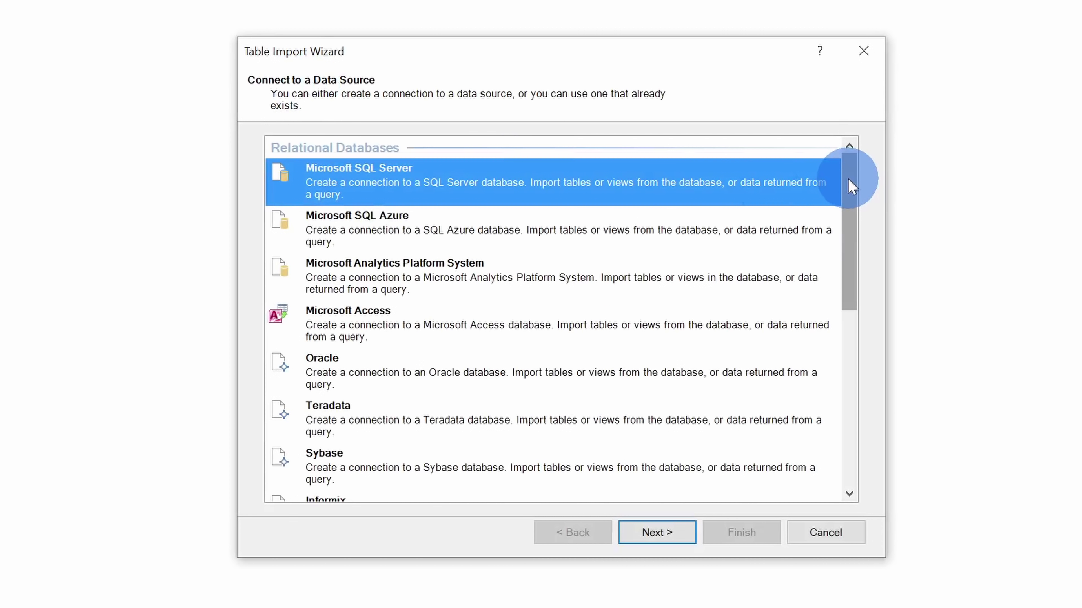
drag(853, 172, 816, 375)
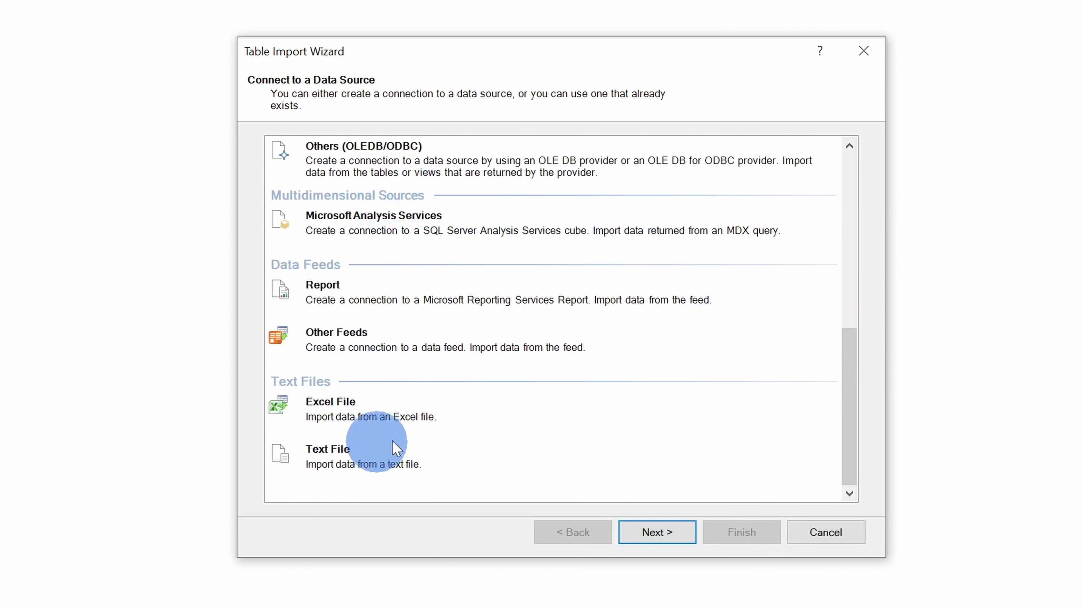
click(421, 413)
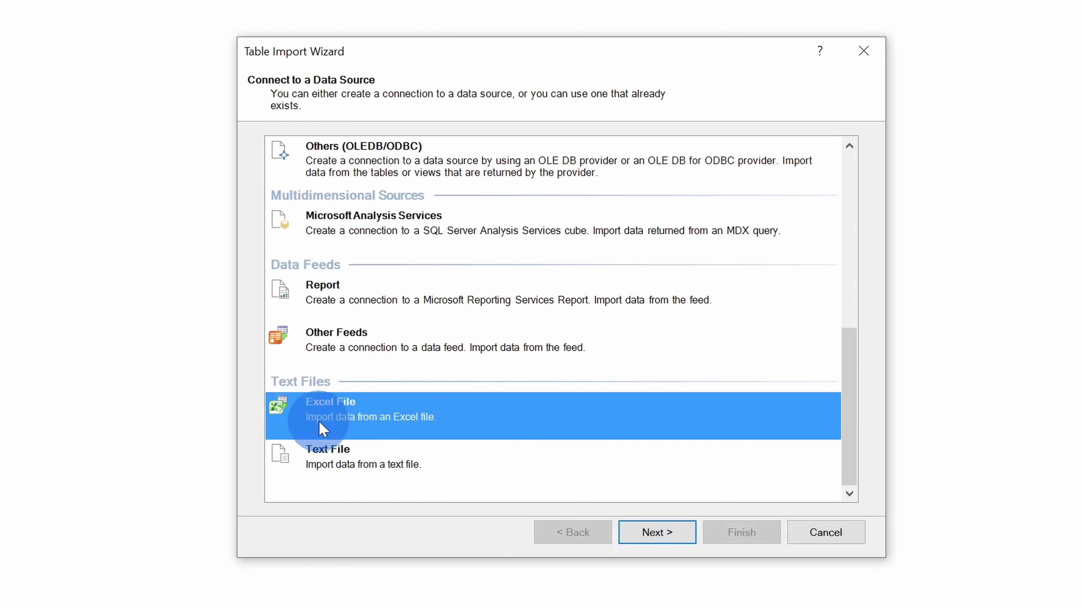
click(656, 533)
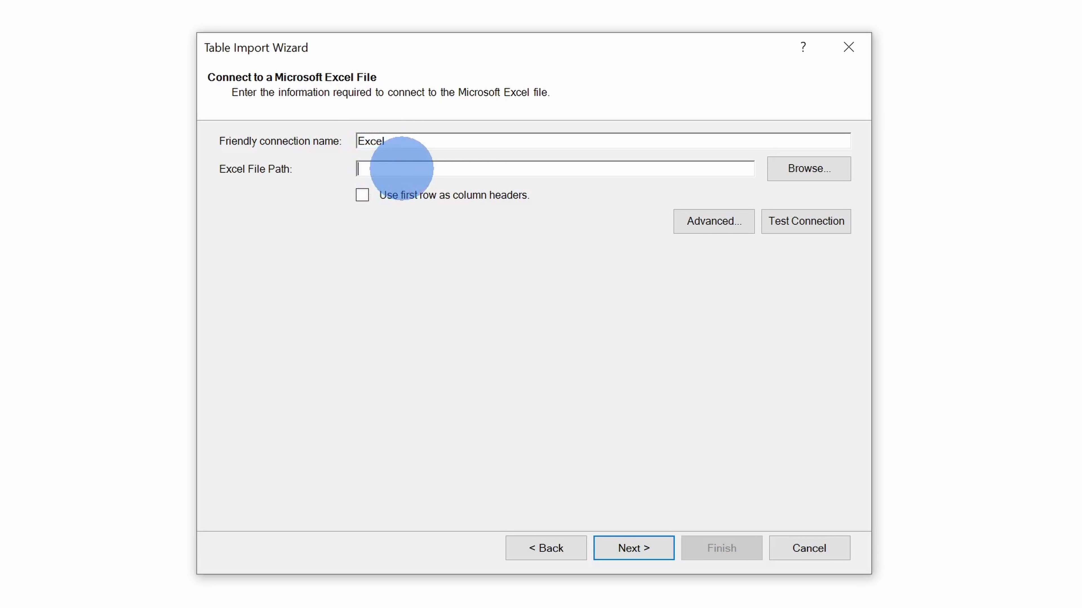
Connect to the Customers workbook in the Power Pivot folder, using the first row as column headers.
click(824, 177)
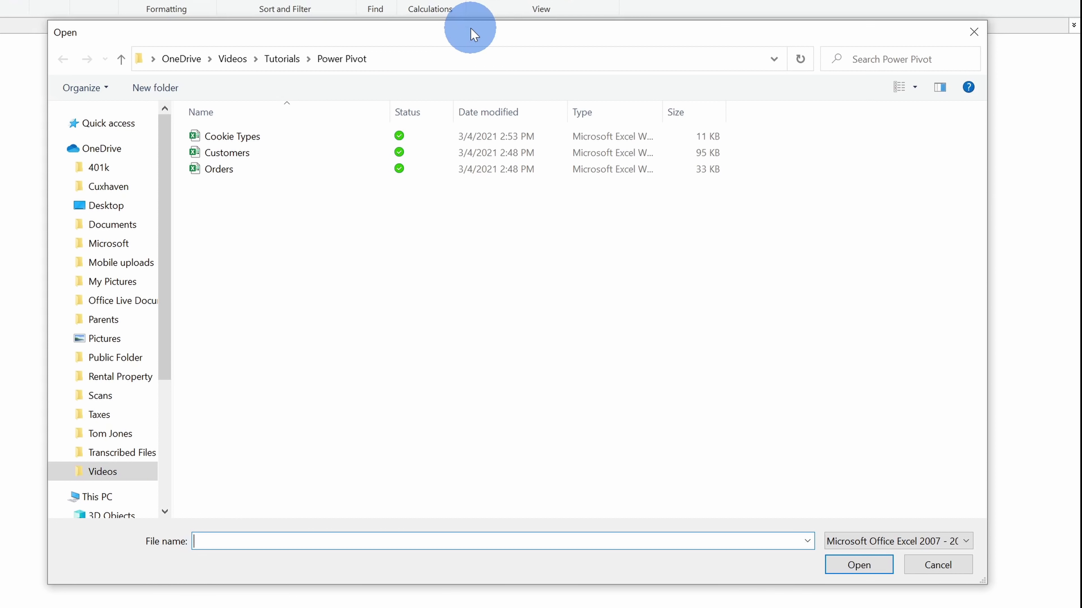
click(268, 153)
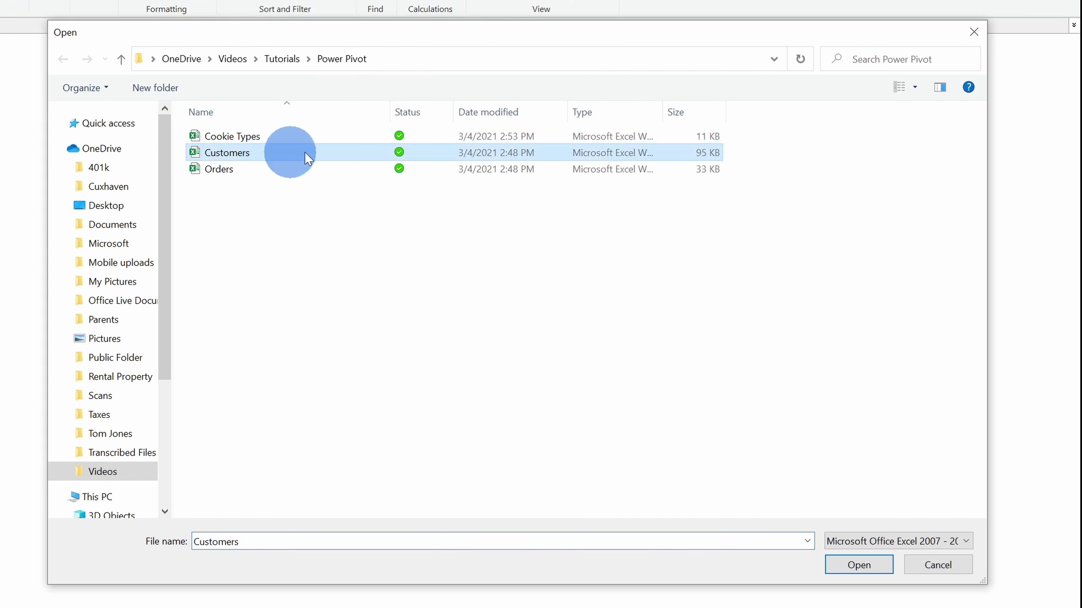
click(847, 566)
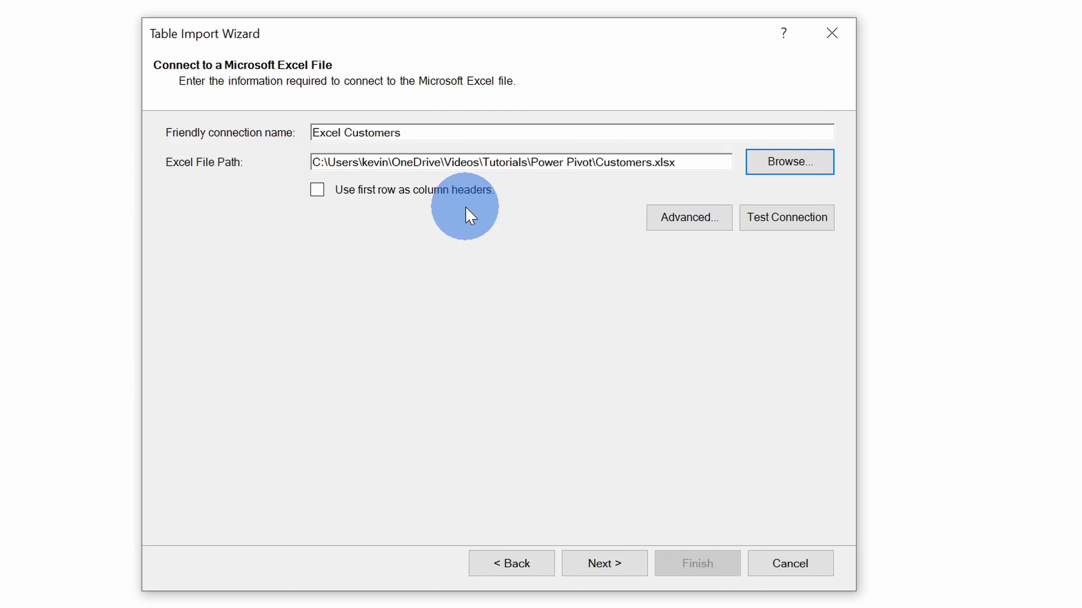
click(316, 190)
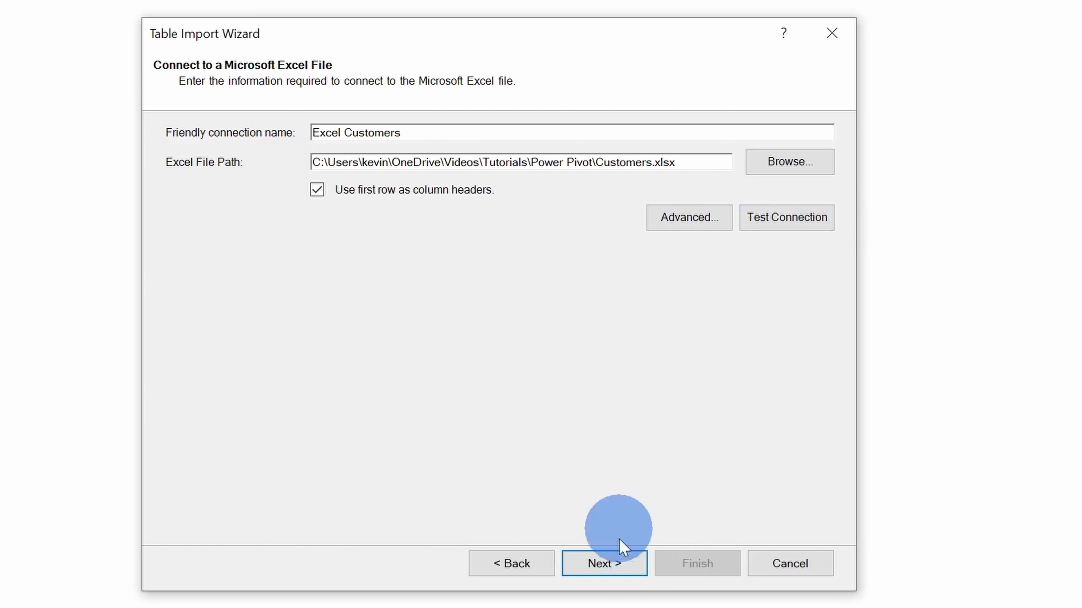
click(618, 567)
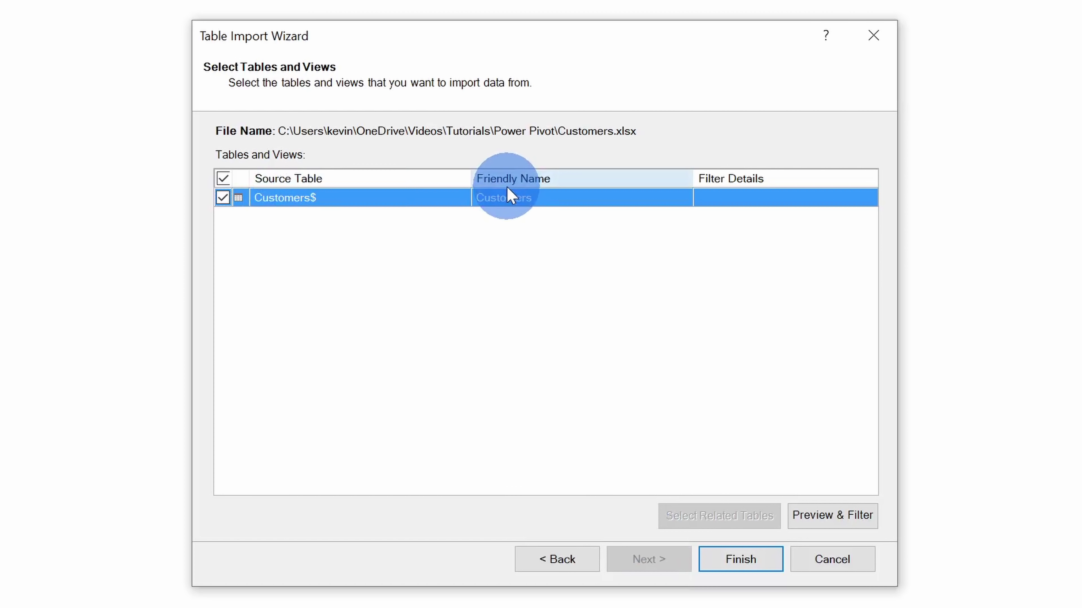
Preview the Customers$ source table and import it with all its columns into the data model.
click(833, 517)
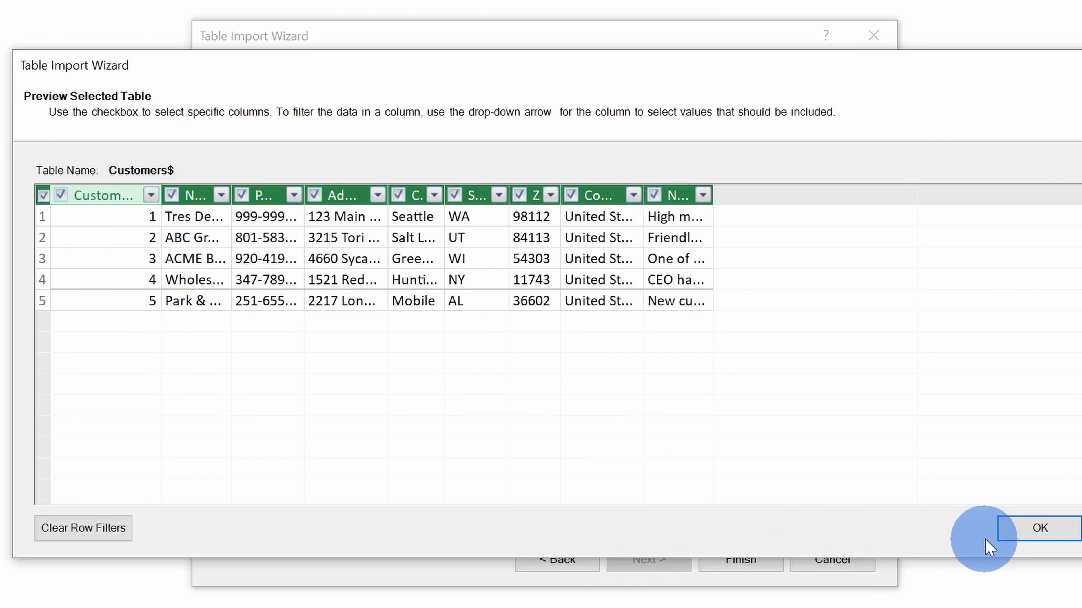
click(1031, 529)
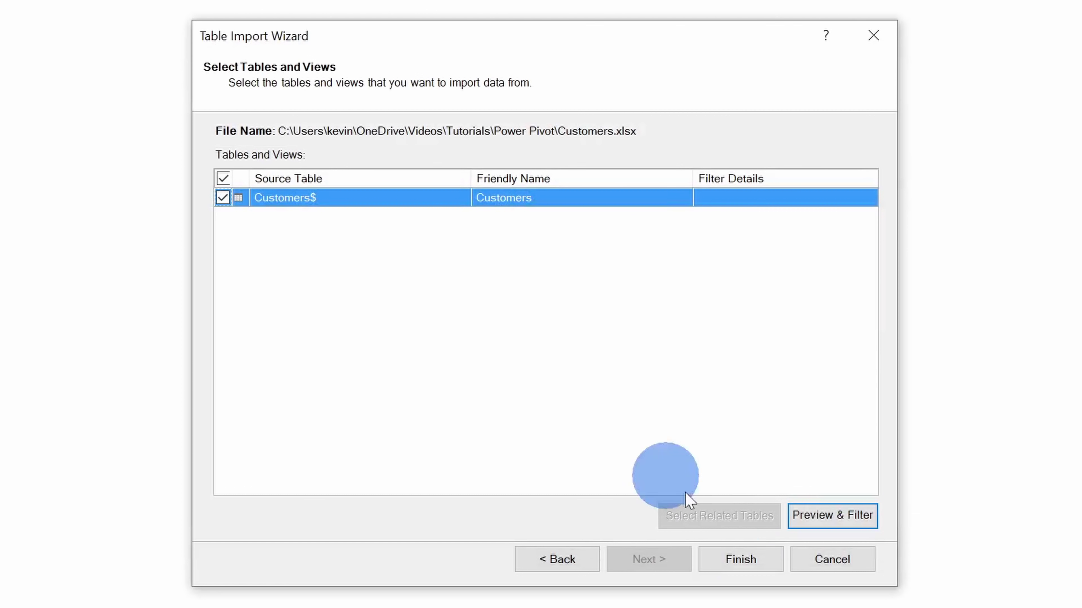
click(744, 561)
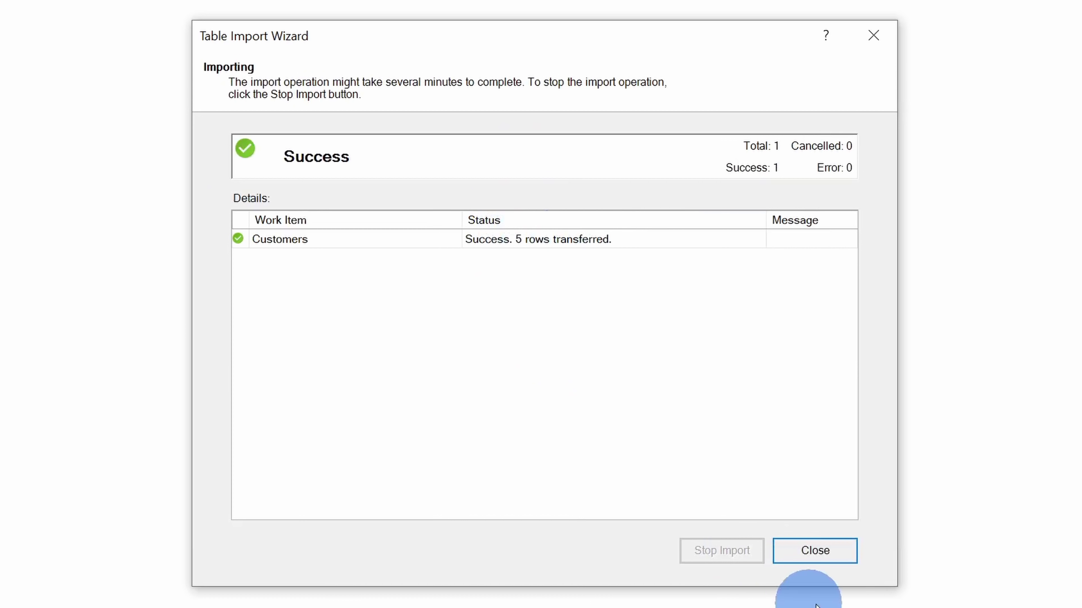
click(822, 551)
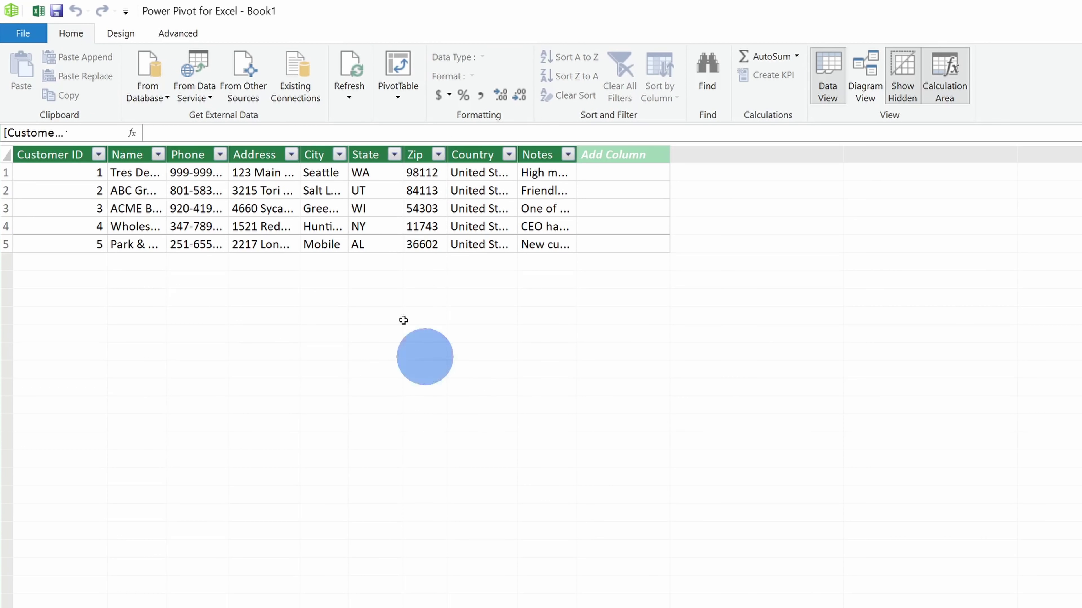
Start another table import from other sources, choosing Excel File as the data source.
click(252, 98)
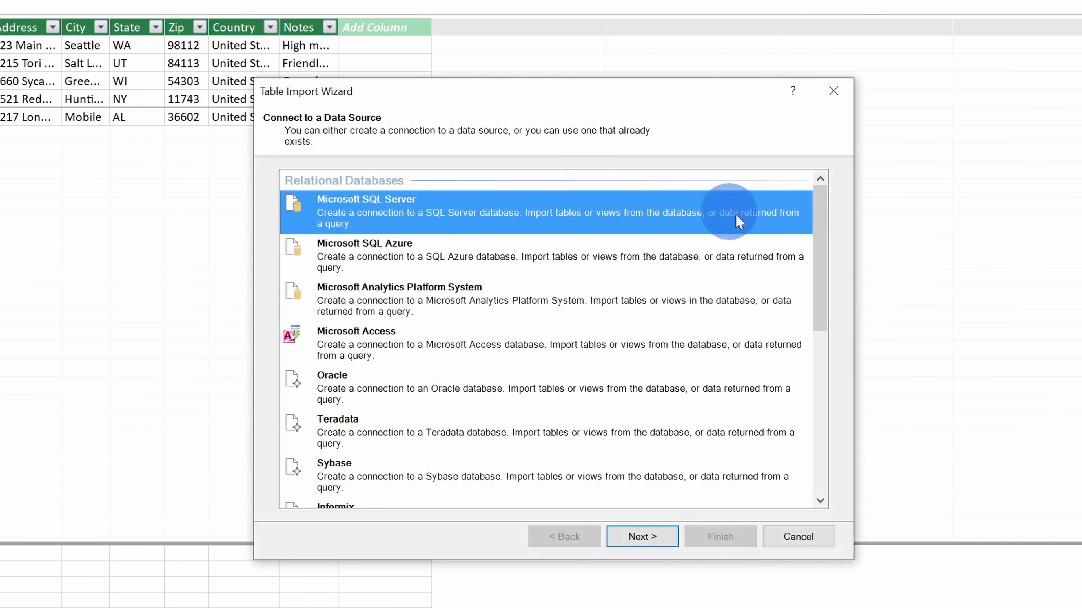
drag(823, 201, 822, 412)
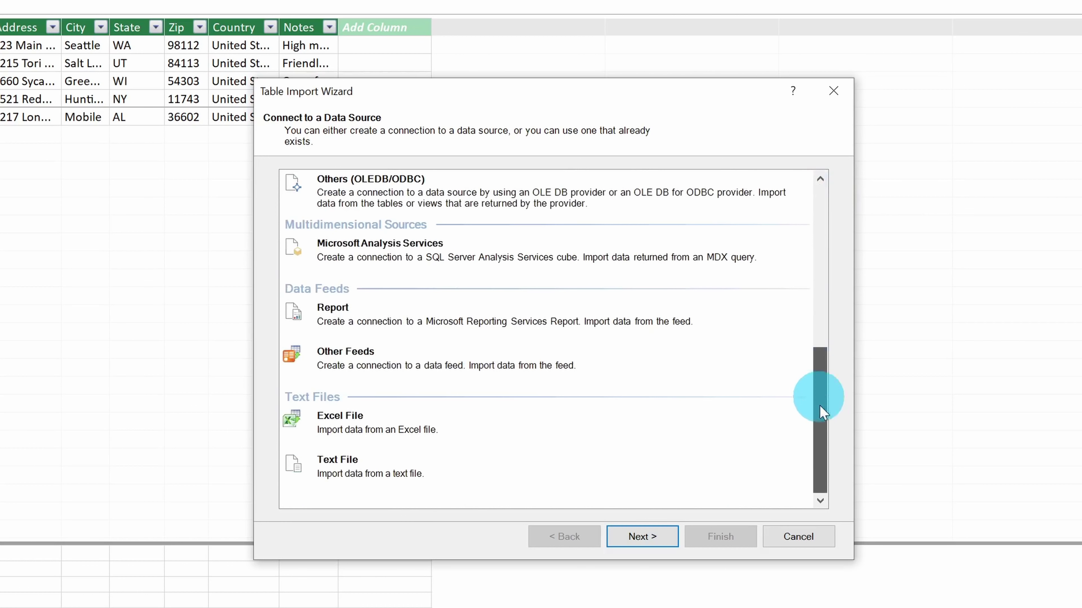
click(350, 426)
click(647, 537)
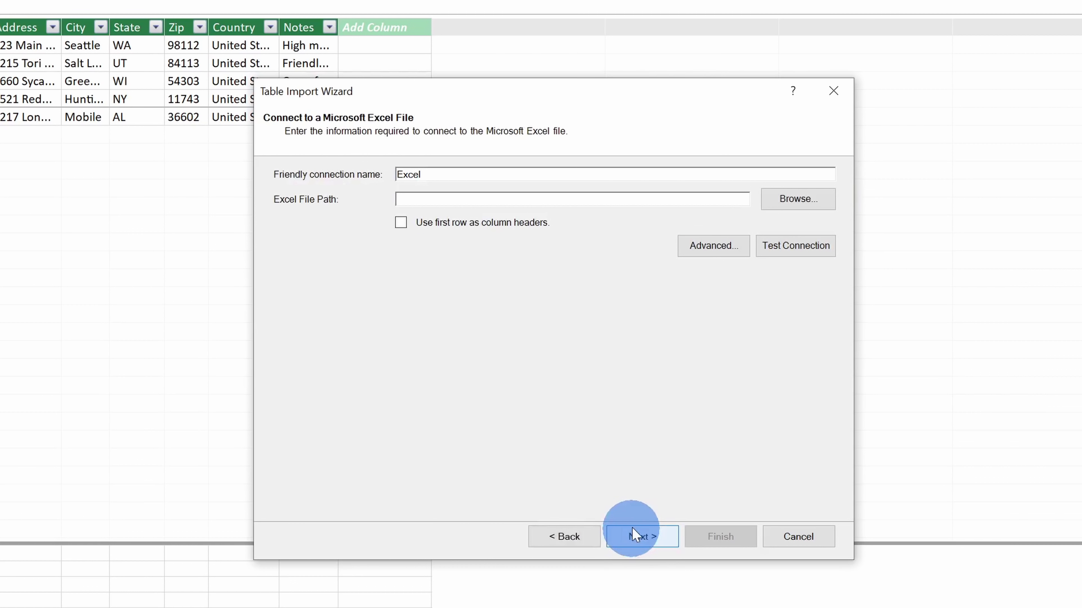
Connect to the Orders workbook in the Power Pivot folder, using the first row as column headers.
click(785, 213)
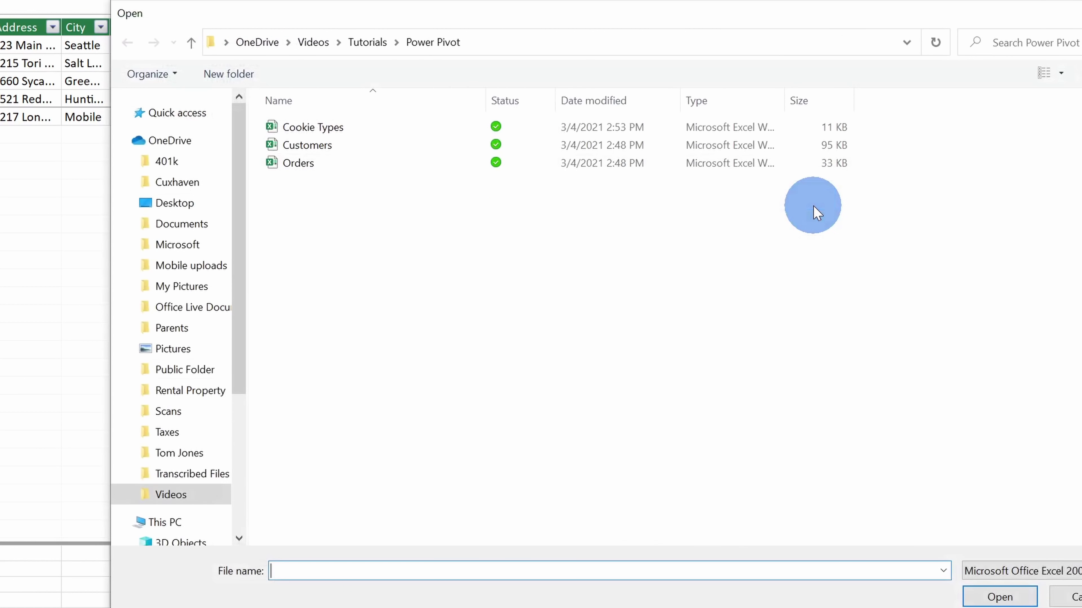
click(388, 169)
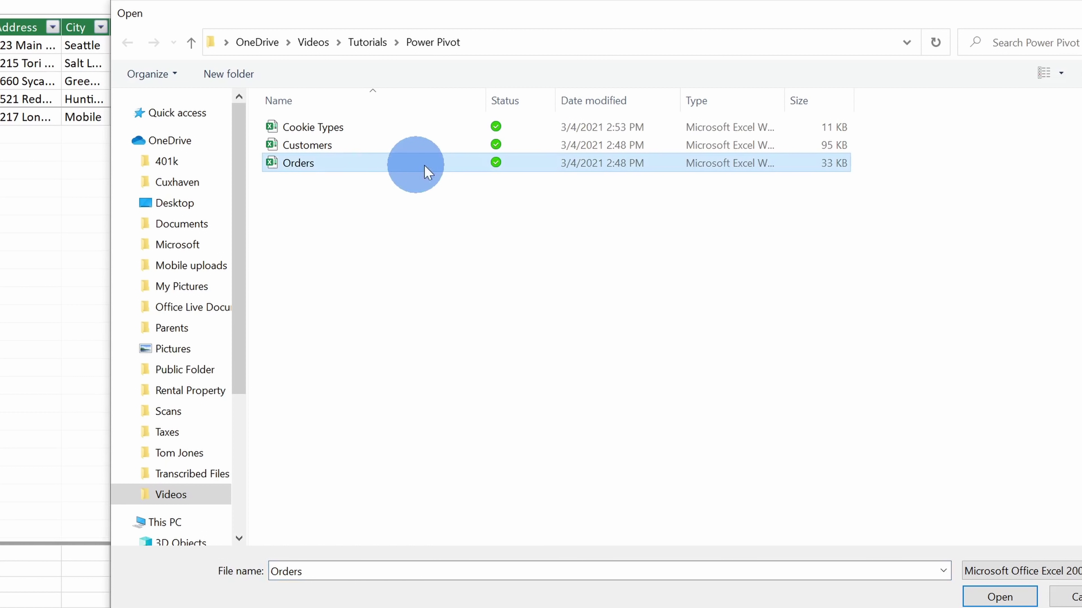
click(999, 597)
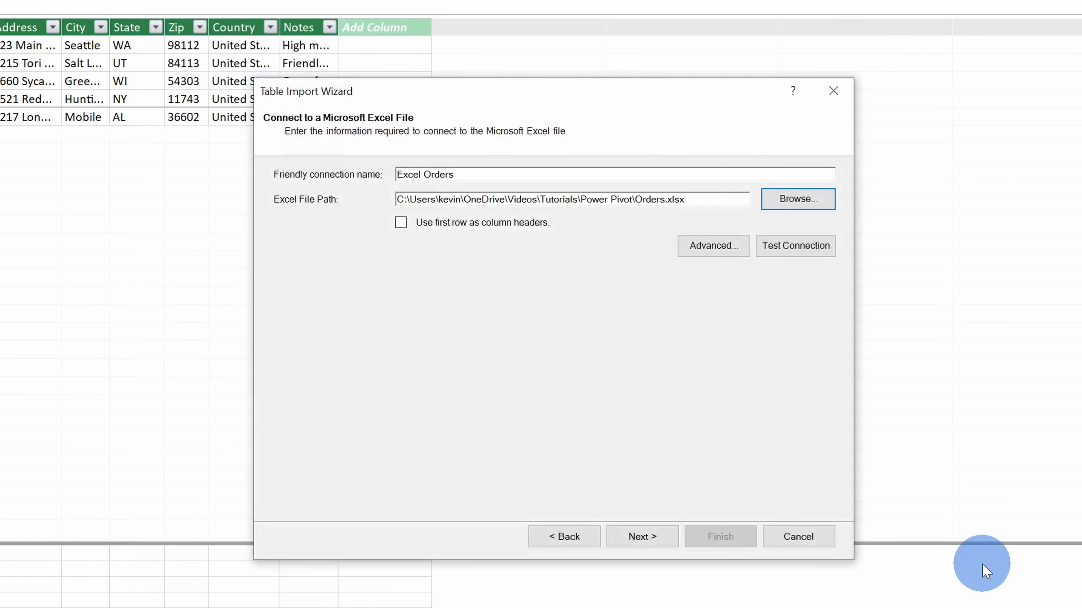
click(404, 225)
click(644, 540)
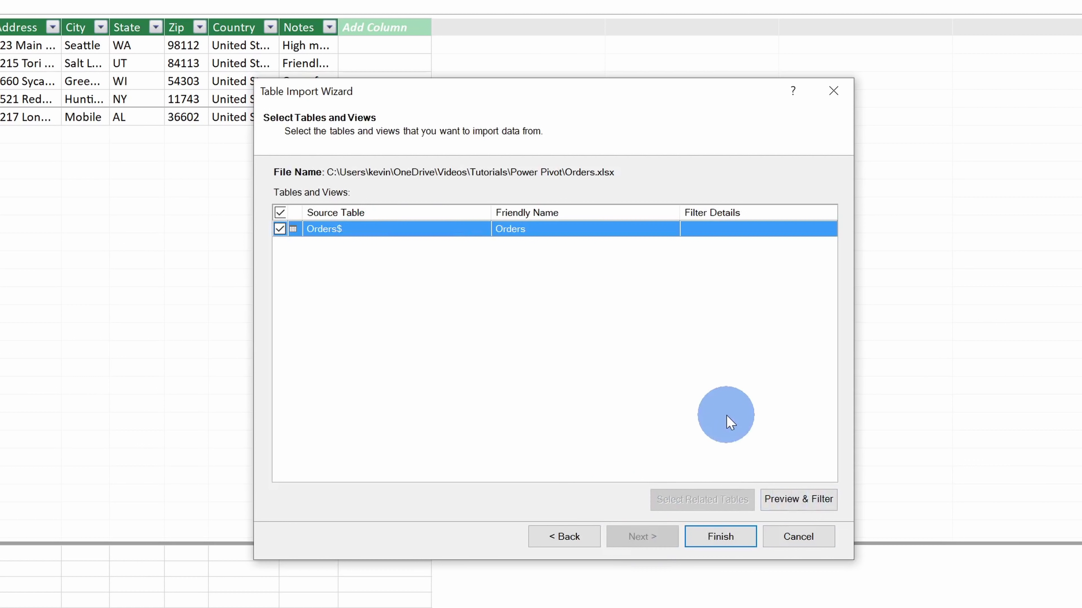
Import the Orders$ source table into the data model and view the Customers and Orders tables.
click(735, 539)
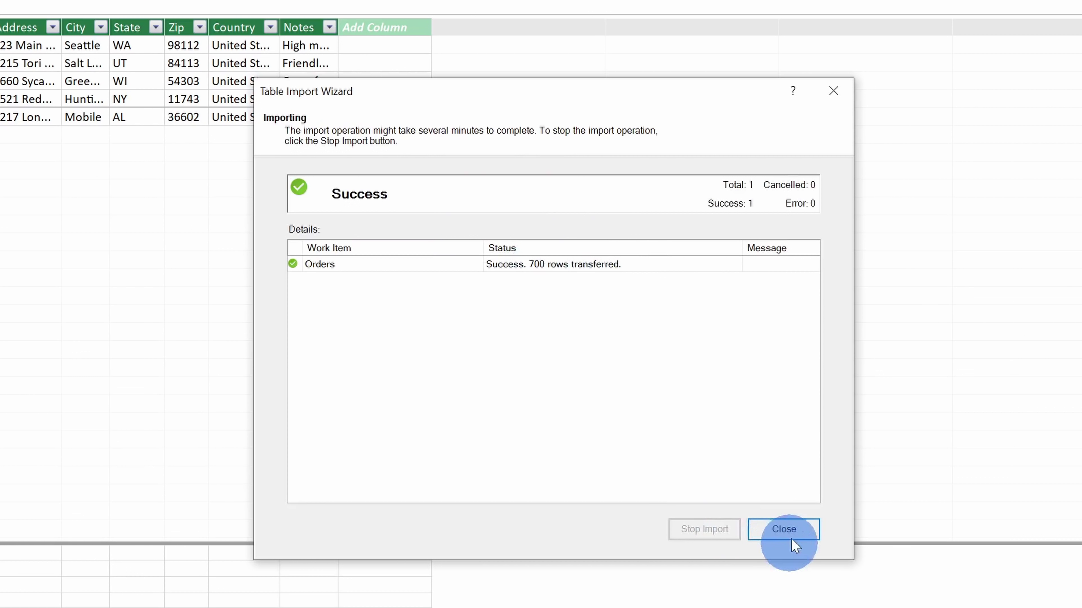
click(806, 531)
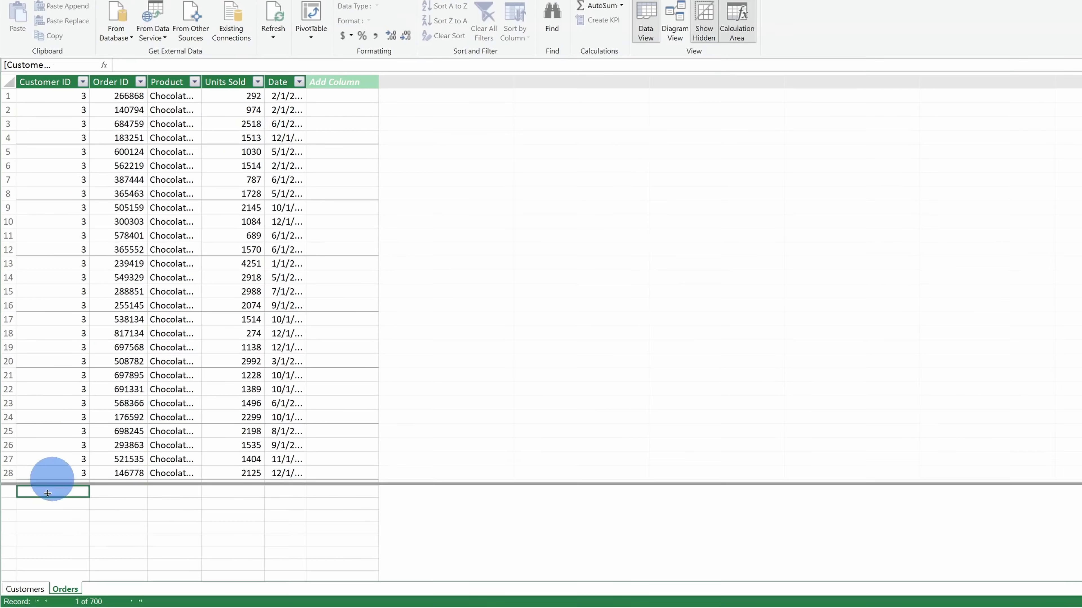
click(45, 582)
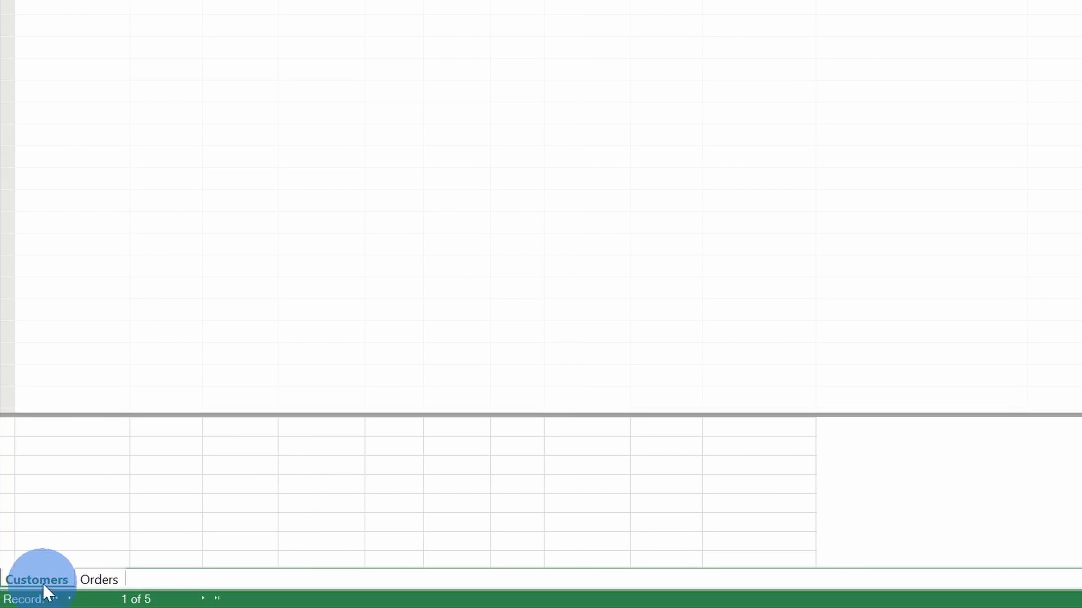
click(99, 583)
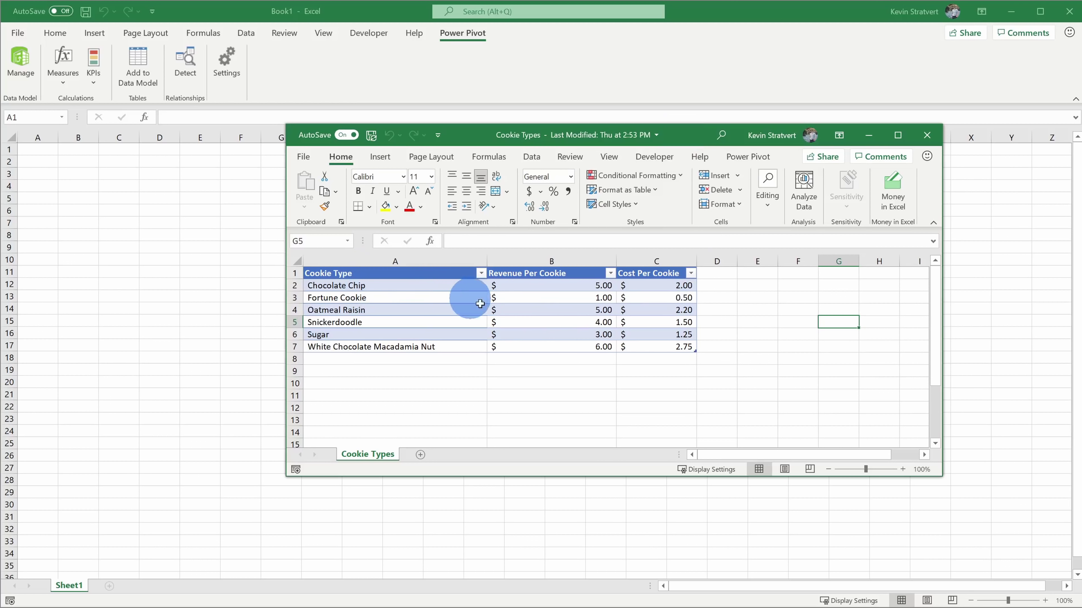
Copy the whole cookie table from the Cookie Types workbook into Sheet1 of Book1, starting at cell A1.
drag(679, 348, 290, 261)
key(ctrl+c)
click(50, 155)
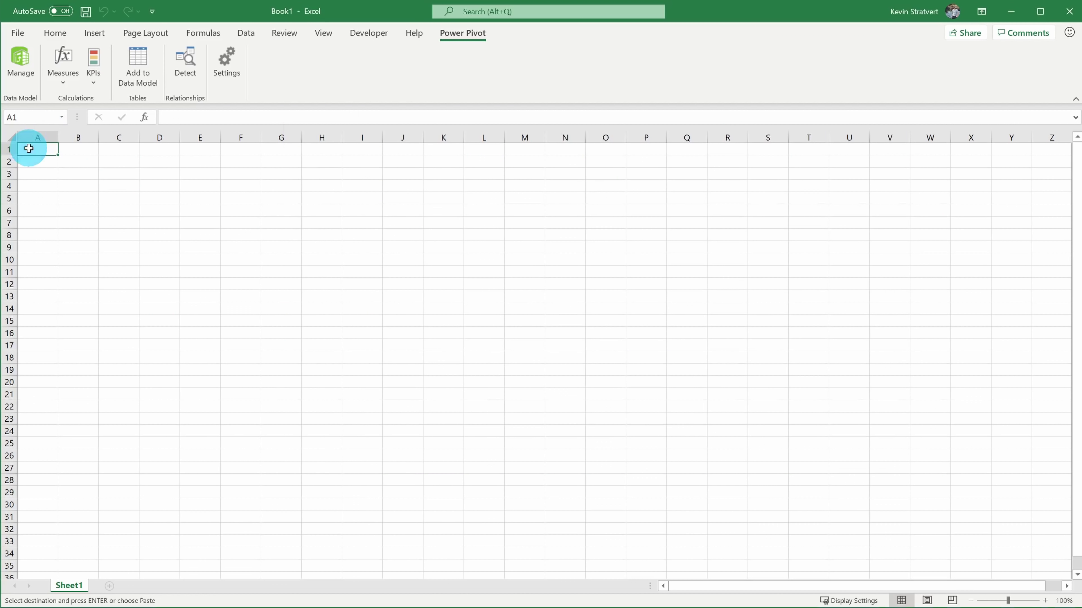
key(ctrl+v)
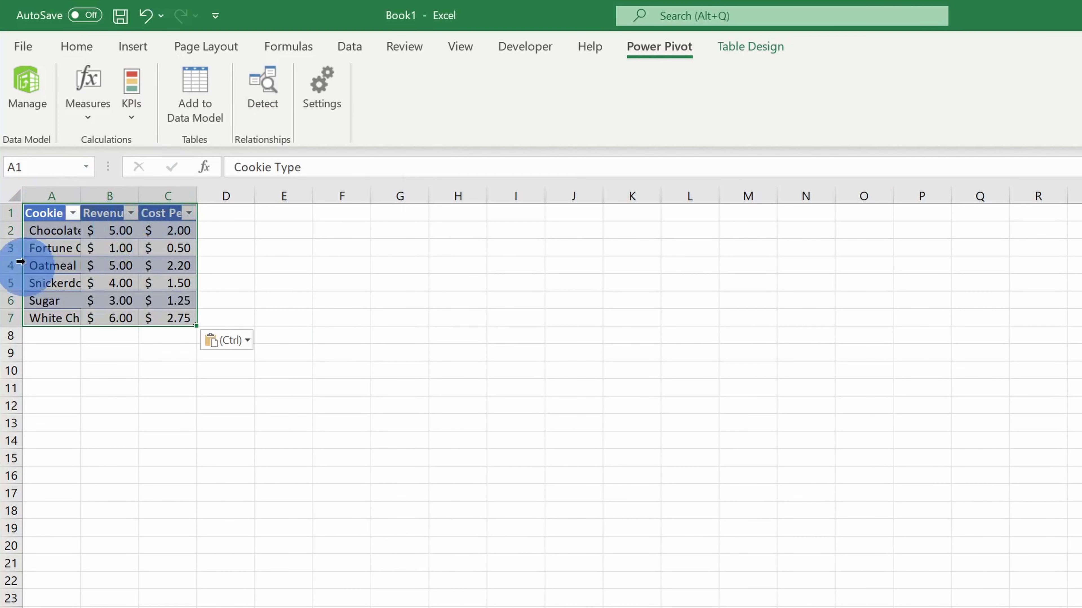
Fit all column widths on Sheet1 to the contents of the pasted cookie table.
click(12, 137)
double_click(80, 196)
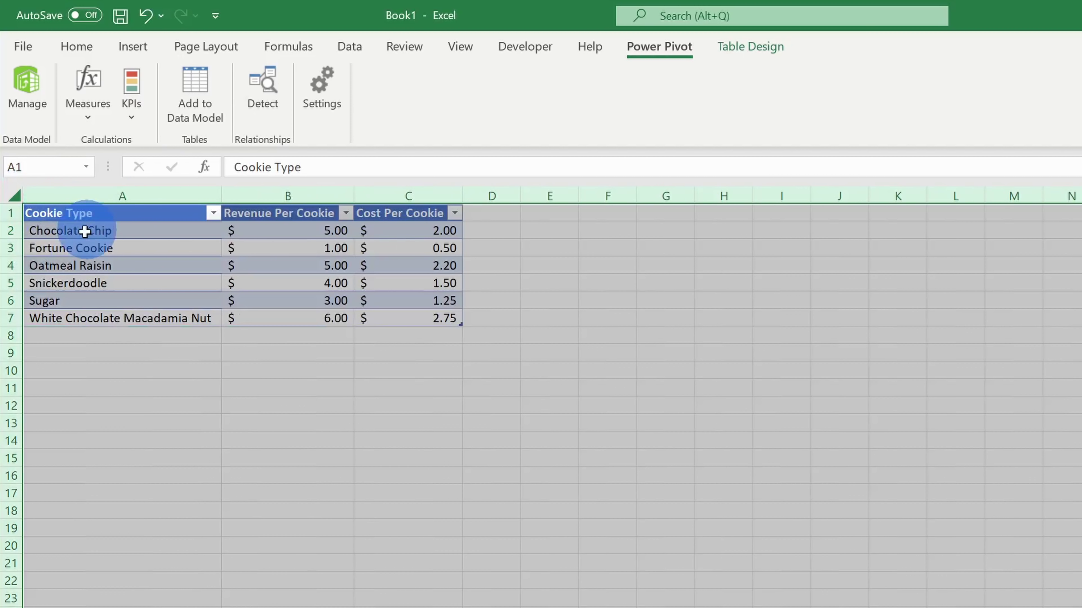
scroll(81, 230, up, 5)
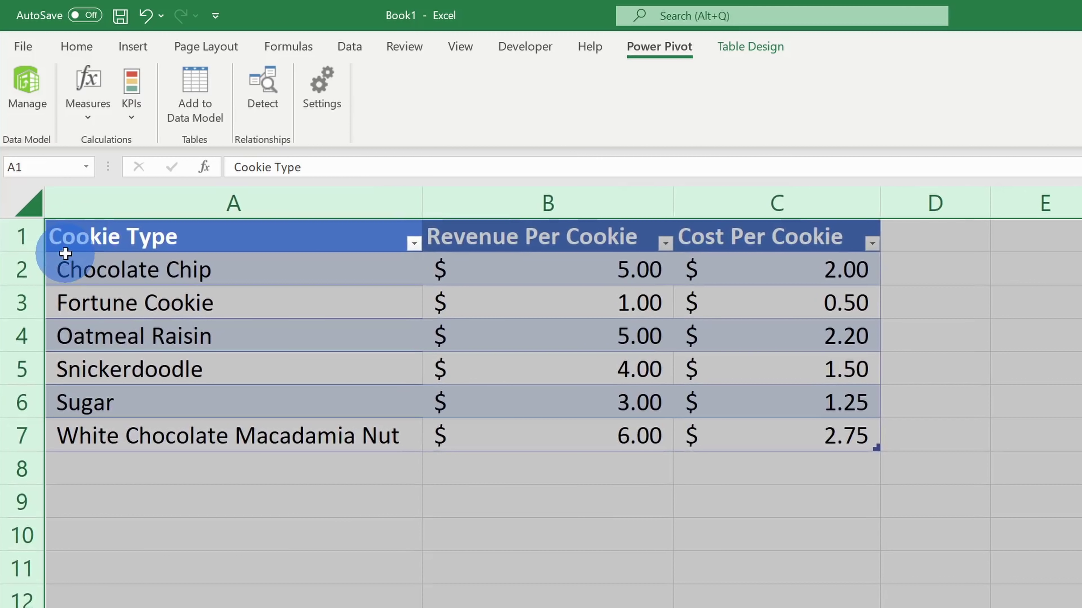
Select the full cookie table, A1 through C7, and add it to the data model.
click(128, 241)
drag(253, 272, 850, 437)
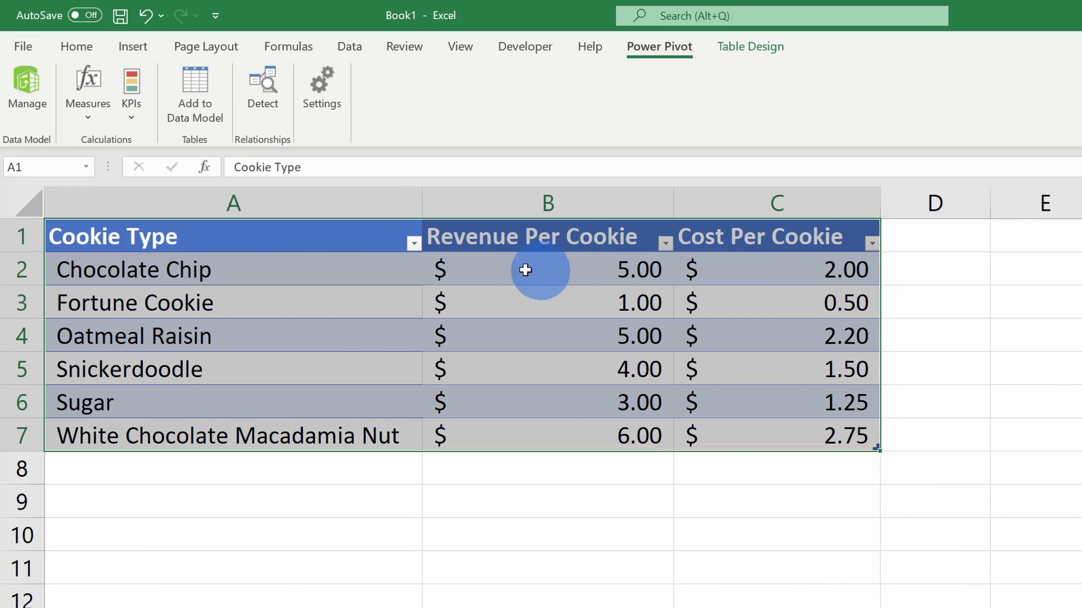
drag(333, 240, 827, 436)
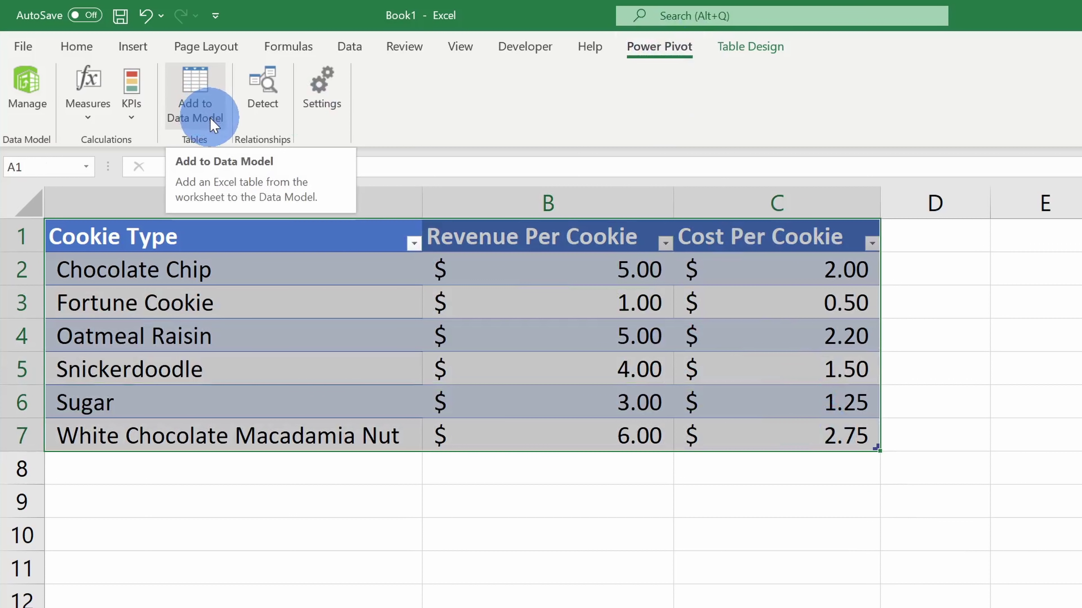
click(200, 108)
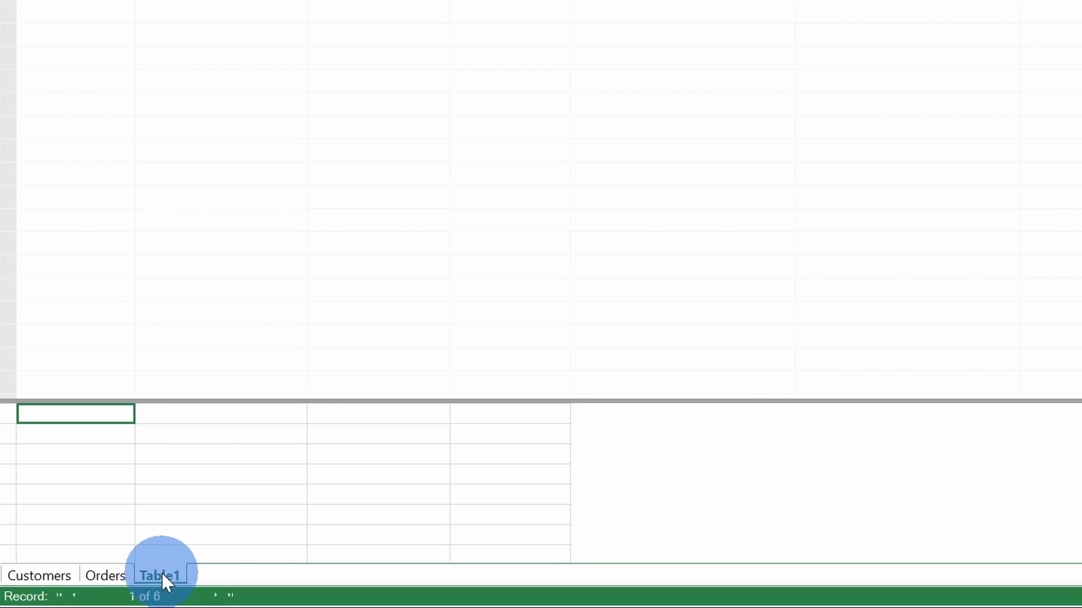
Rename the Table1 table in the data model as Cookie Type.
double_click(164, 576)
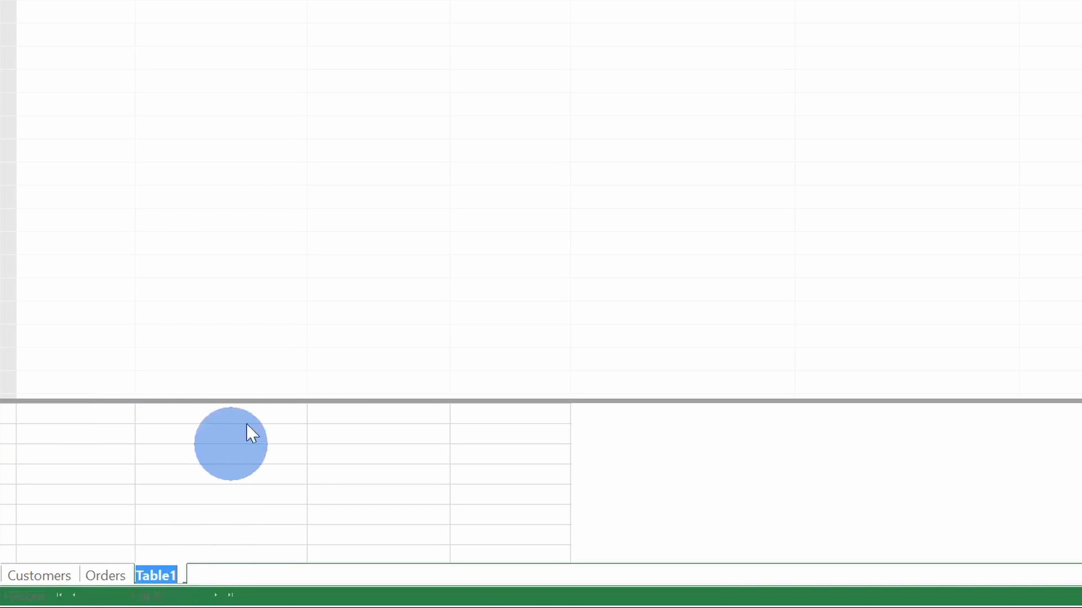
text(Cookie Type)
key(Return)
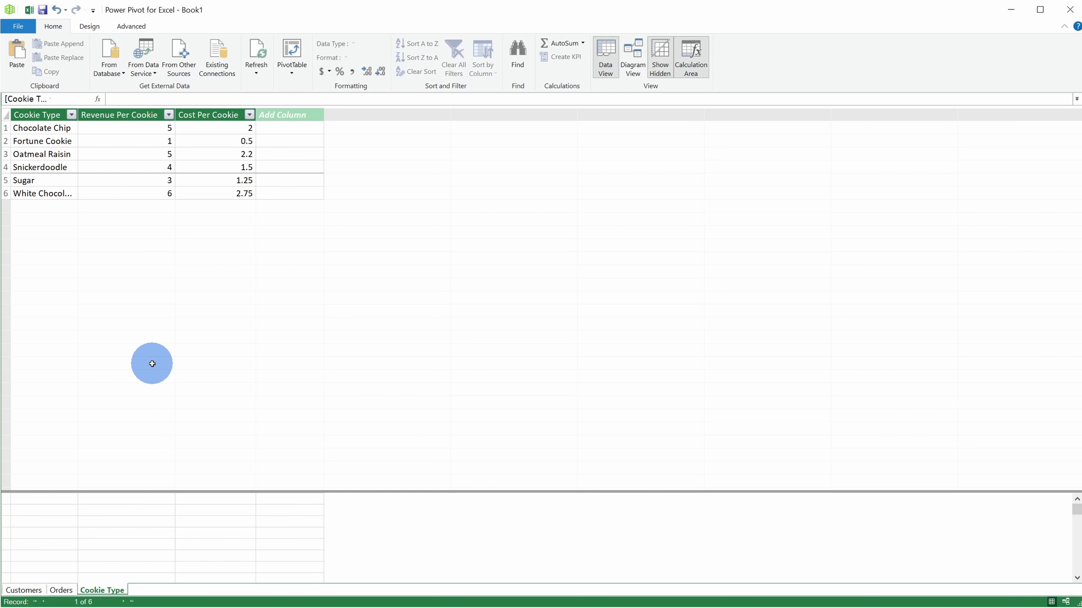
Compare the columns of the Customers, Orders and Cookie Type tables to find the fields they share.
click(37, 592)
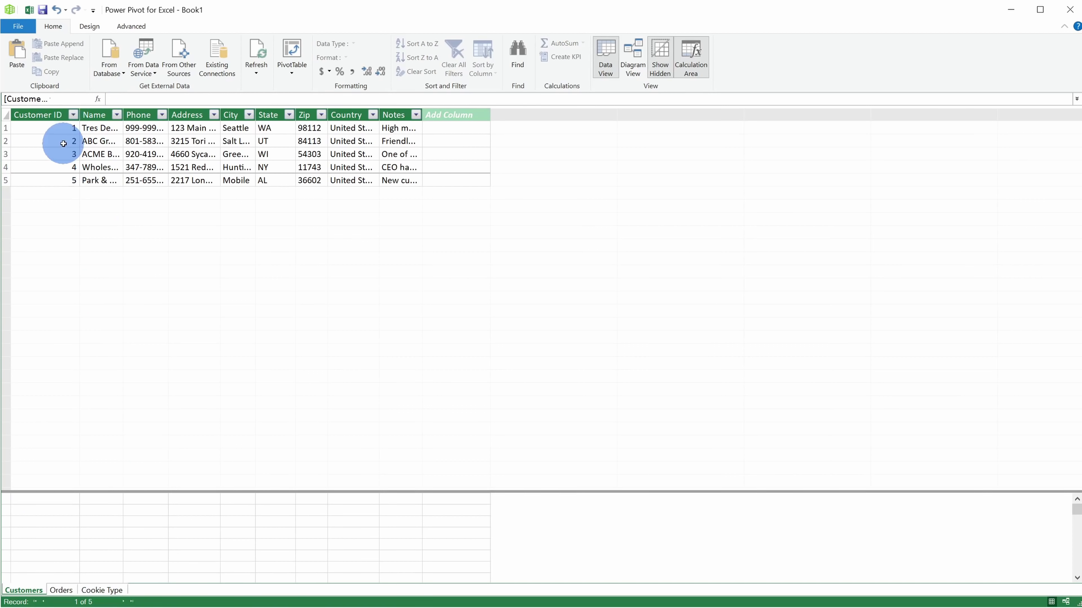
click(62, 590)
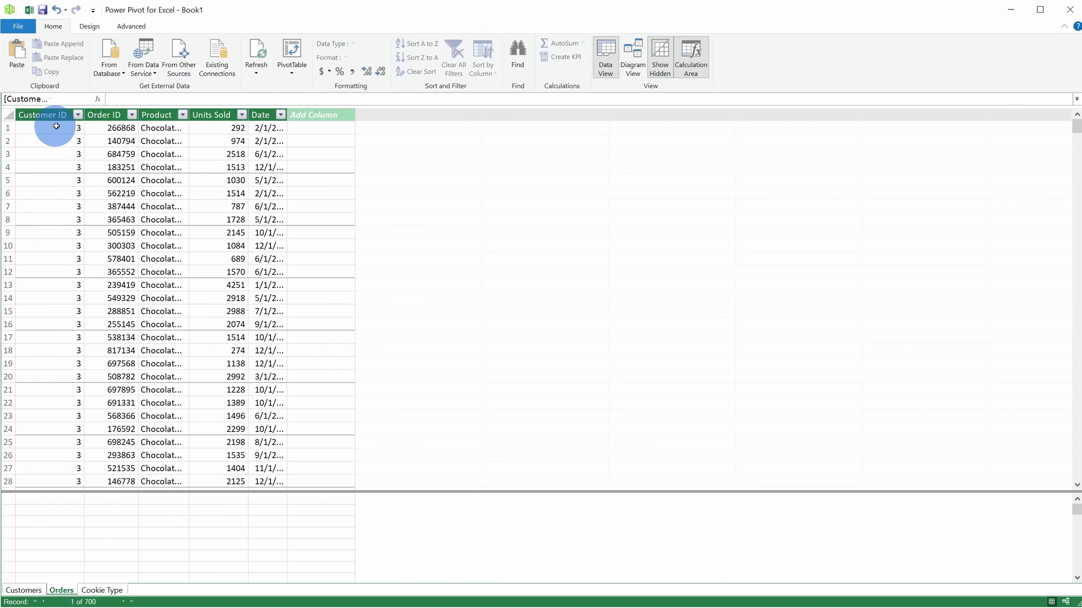
click(22, 591)
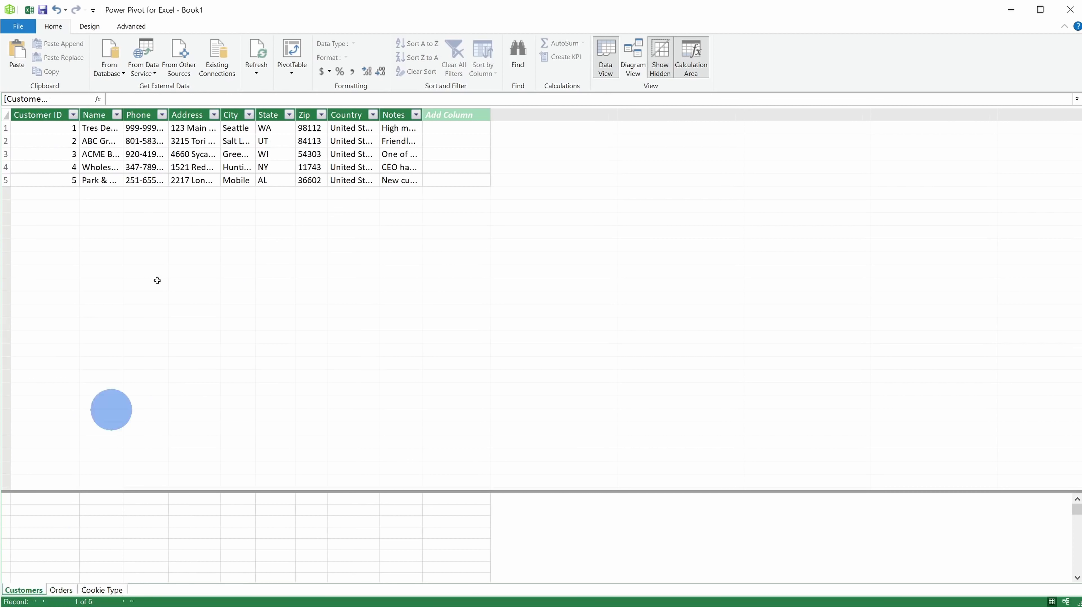
click(61, 590)
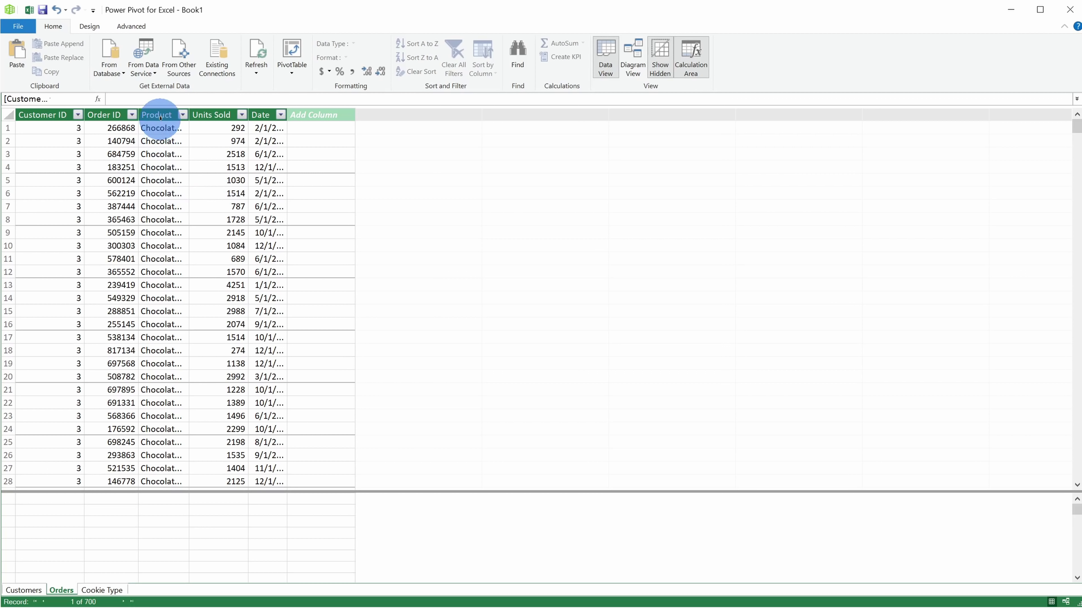
click(115, 590)
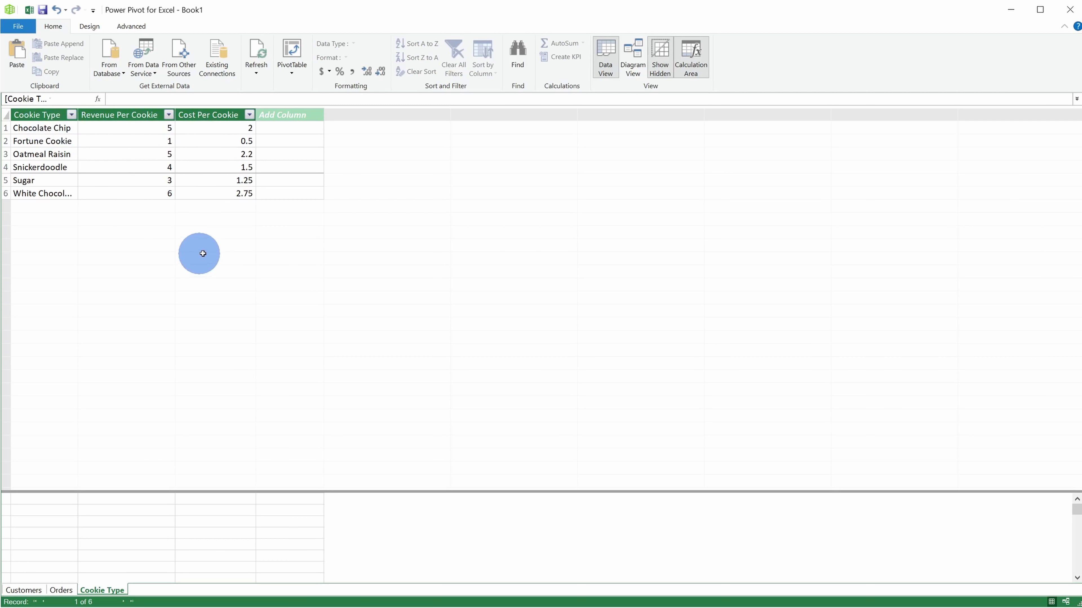
click(61, 590)
click(99, 590)
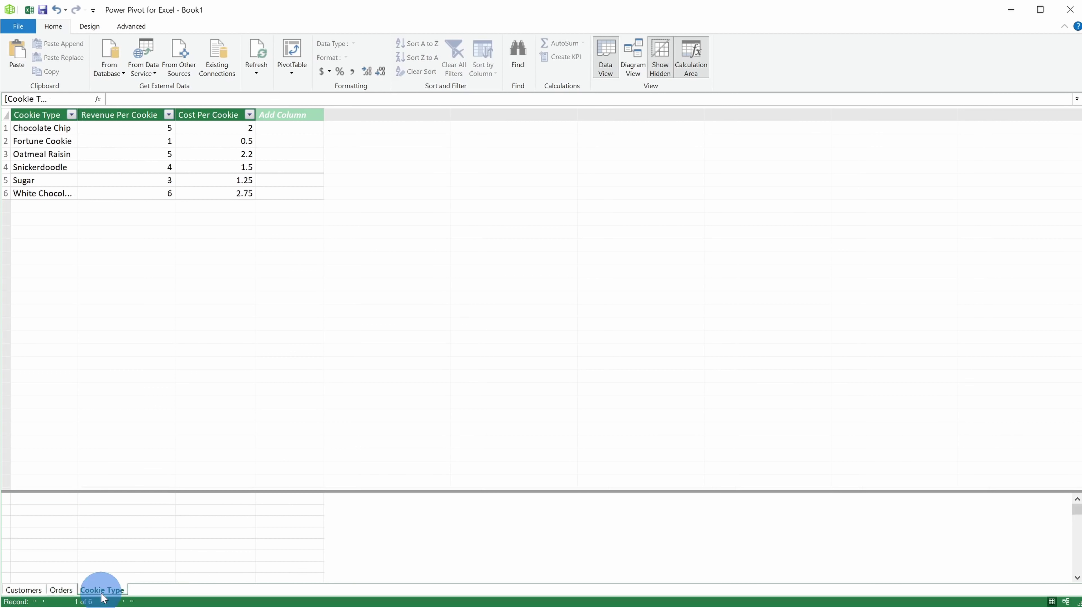
click(61, 591)
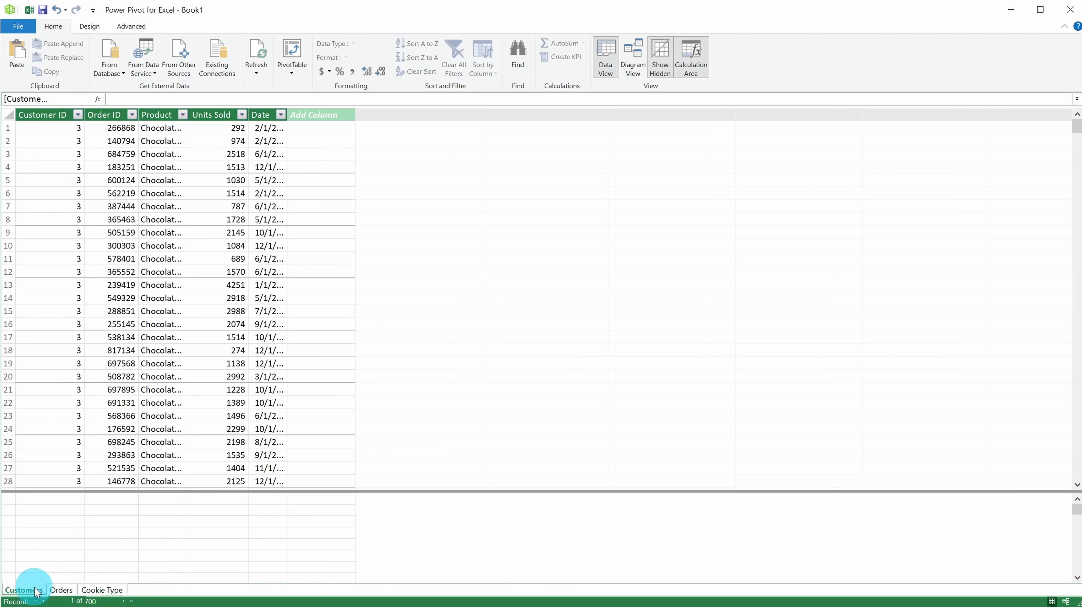
click(23, 591)
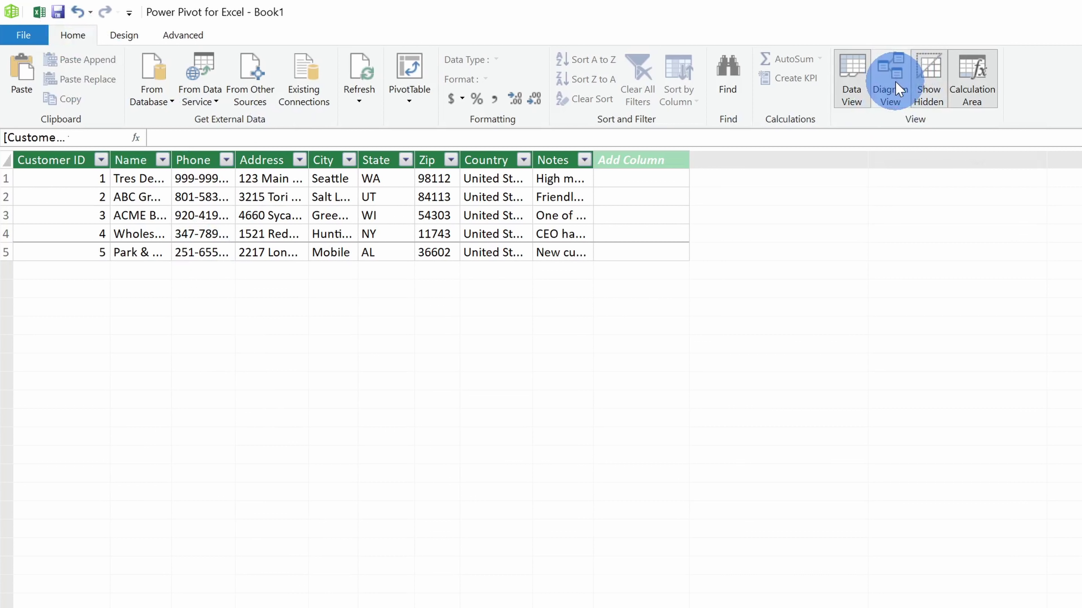
Switch to Diagram View, reposition the Customers table, and lengthen the Customers, Orders and Cookie Type boxes to fit all fields.
click(895, 85)
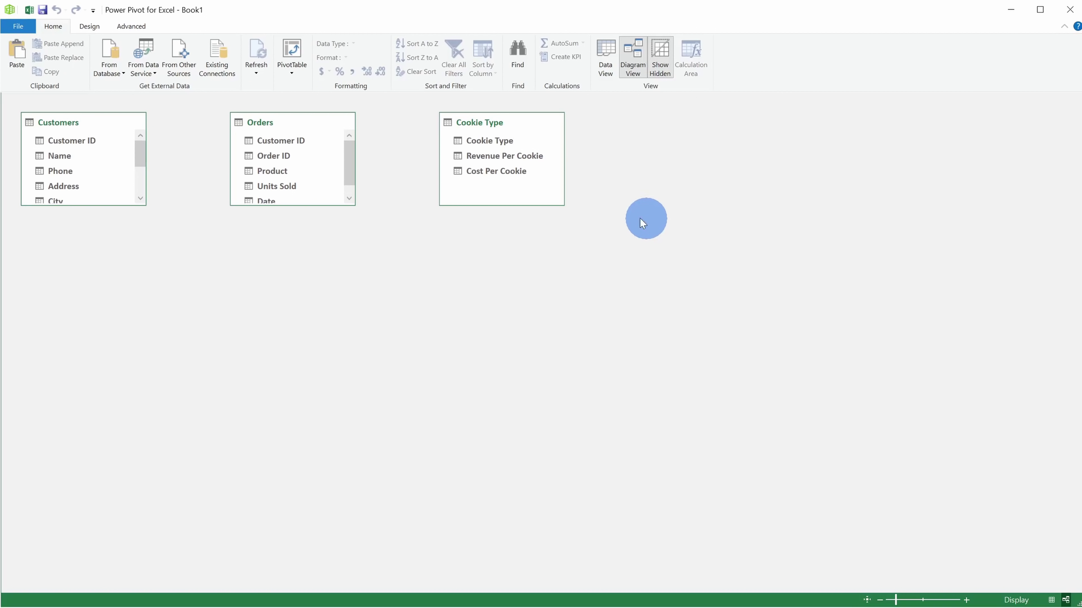
drag(88, 125, 142, 127)
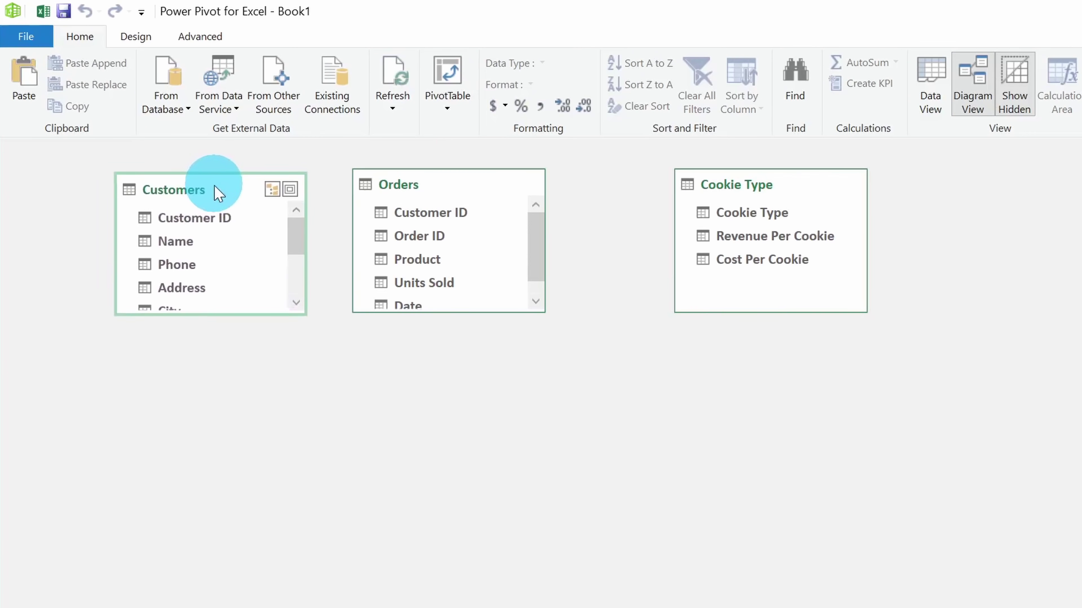
drag(217, 194, 181, 198)
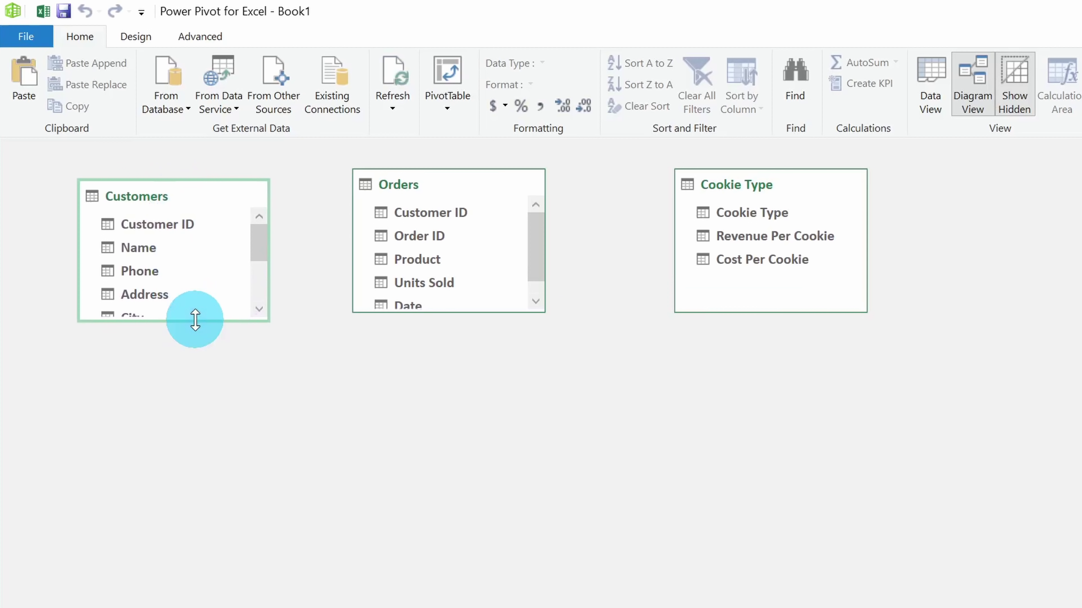
drag(195, 320, 206, 474)
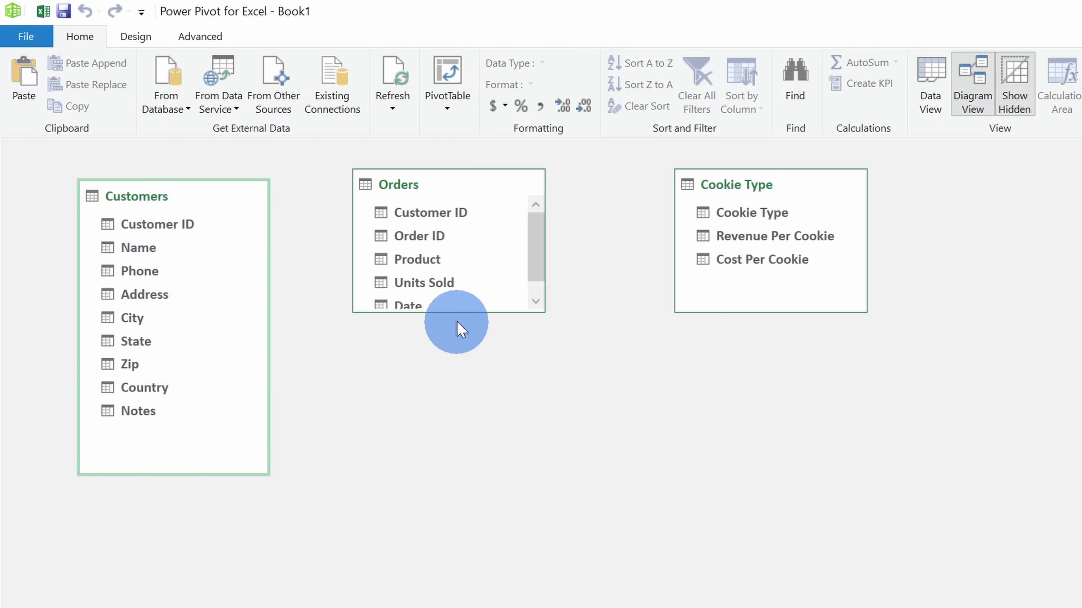
drag(460, 314, 458, 437)
drag(762, 313, 766, 419)
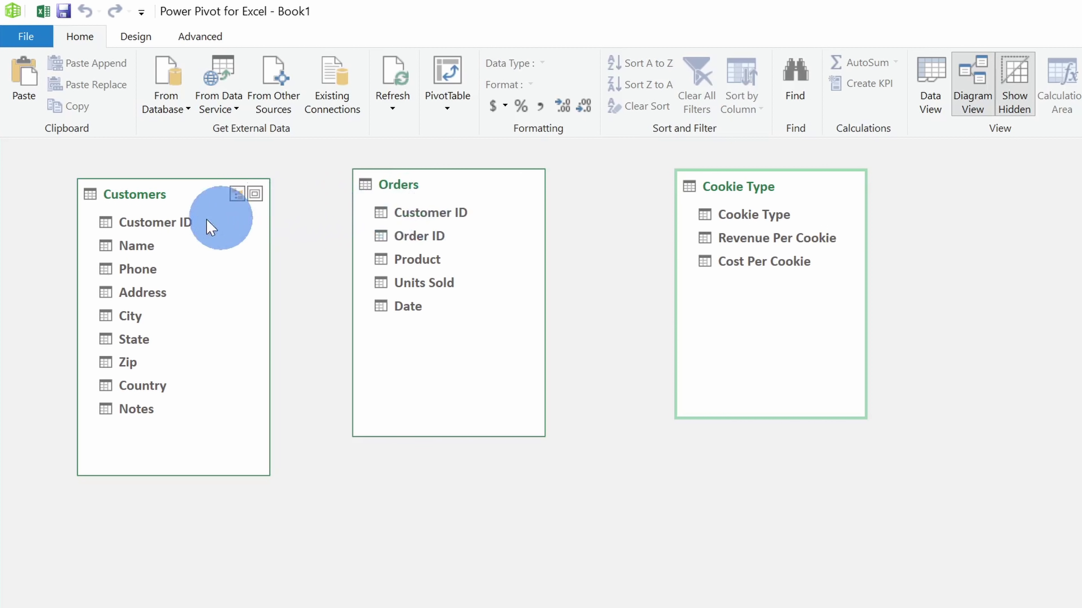
Create a relationship from Customer ID in the Orders table to Customer ID in the Customers table.
click(418, 212)
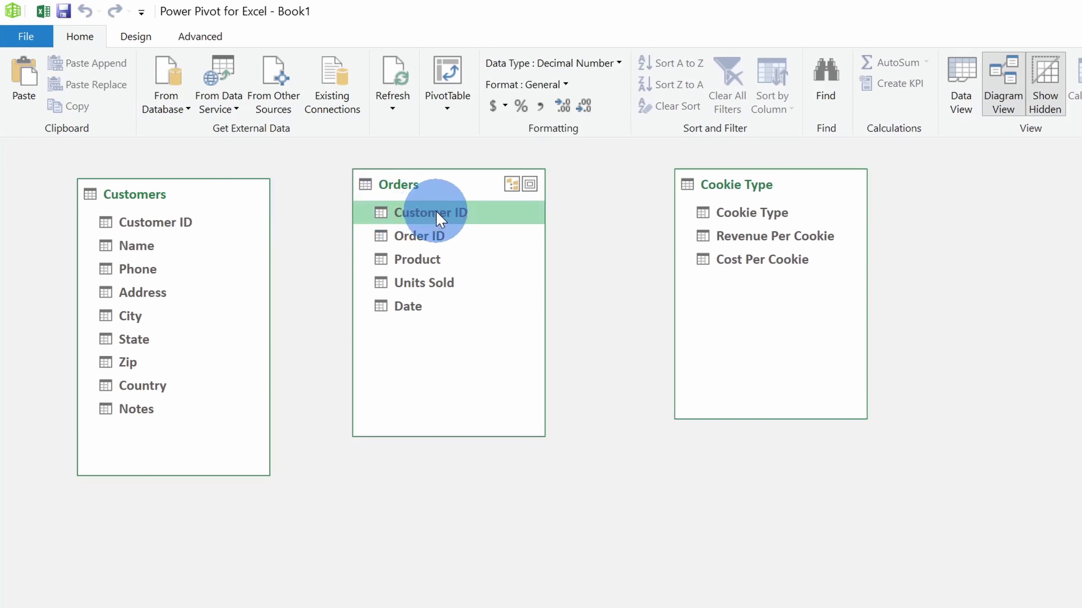
click(436, 212)
drag(439, 219, 166, 223)
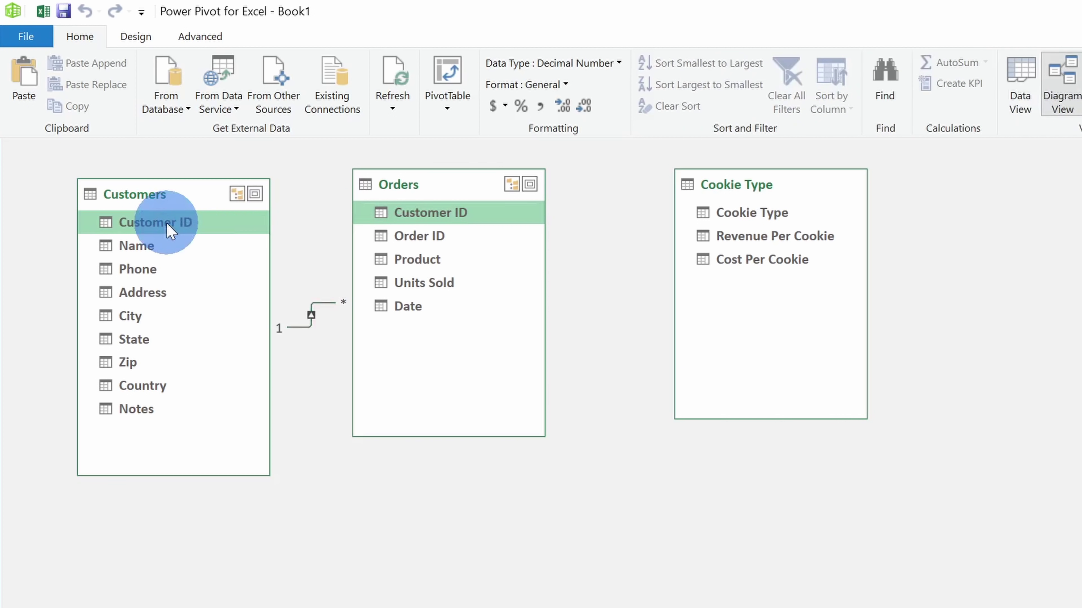
Relate Product in the Orders table to Cookie Type in the Cookie Type table, spacing the Orders and Cookie Type boxes farther apart.
drag(445, 174, 511, 183)
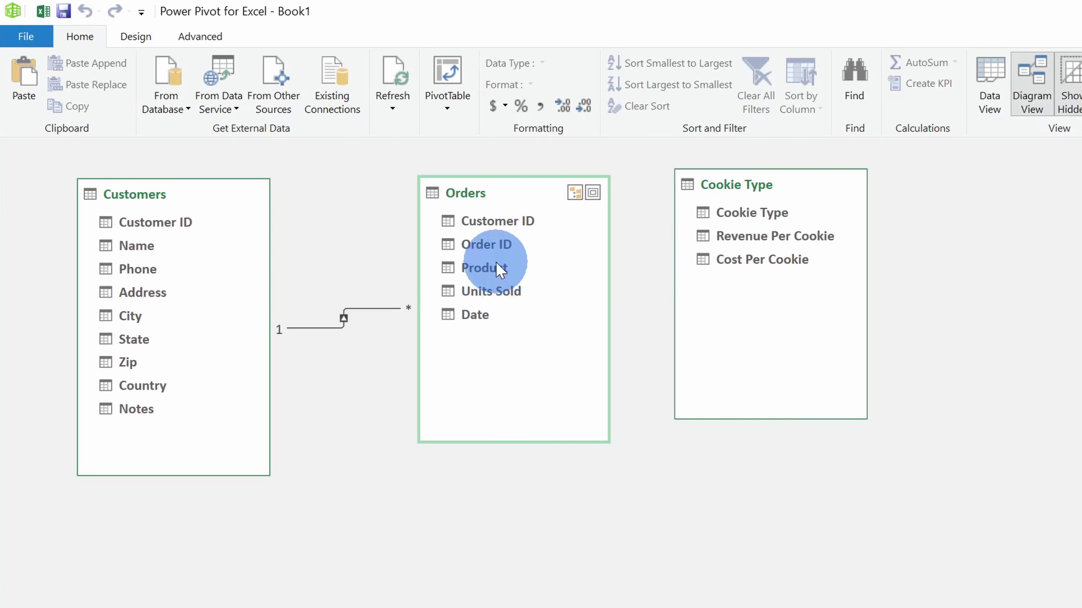
click(503, 269)
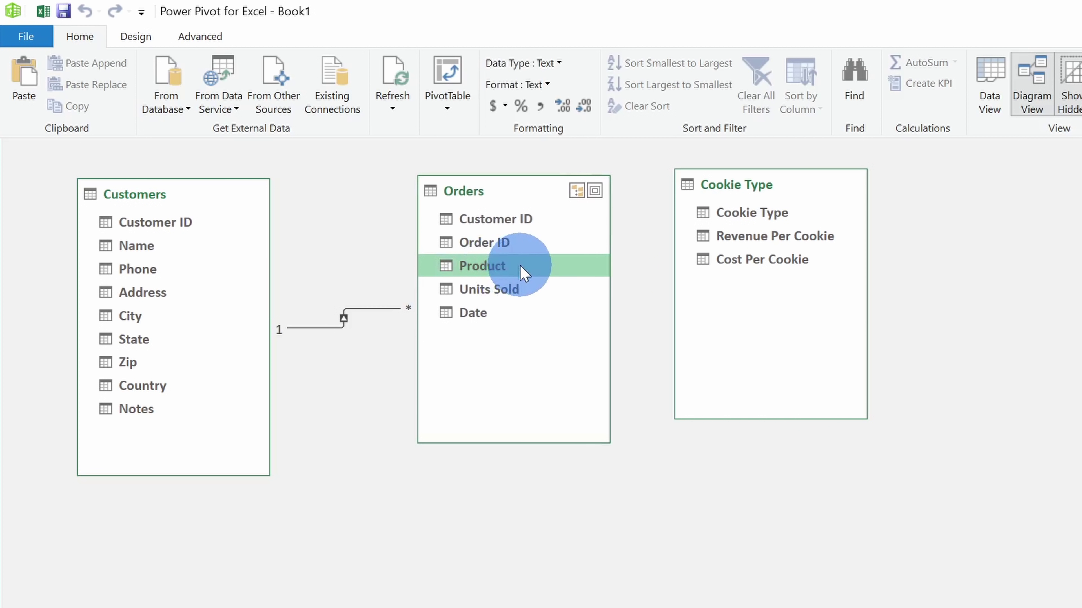
drag(525, 275, 883, 188)
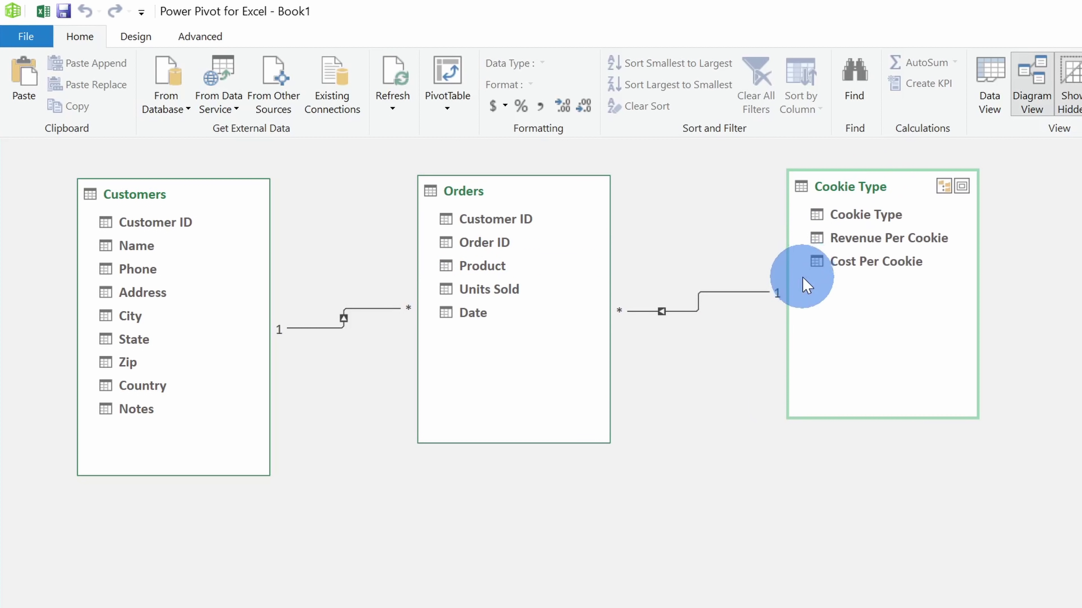
click(769, 292)
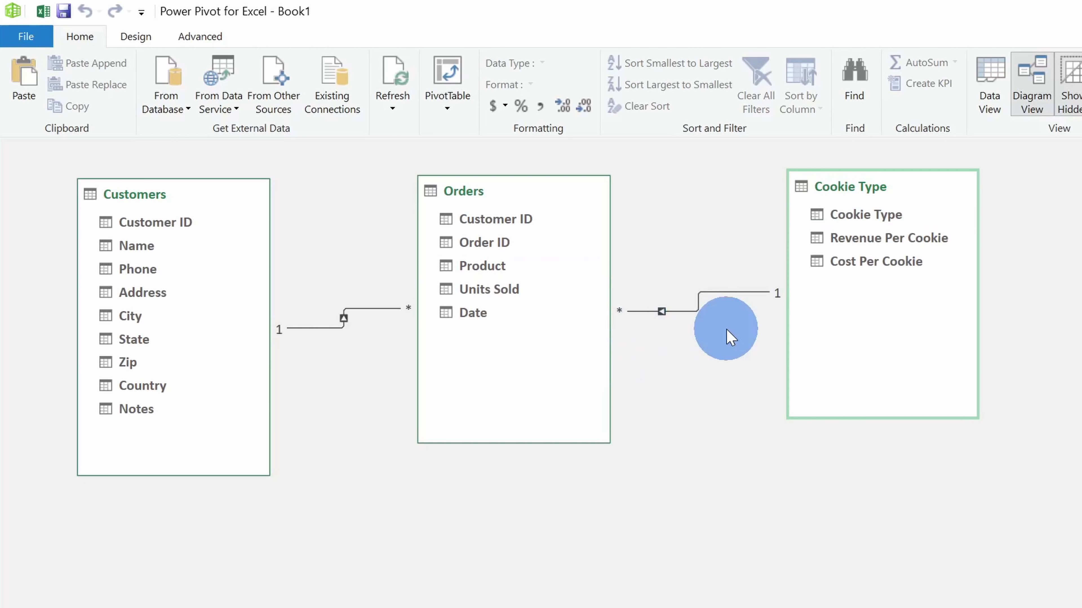
click(730, 294)
key(Delete)
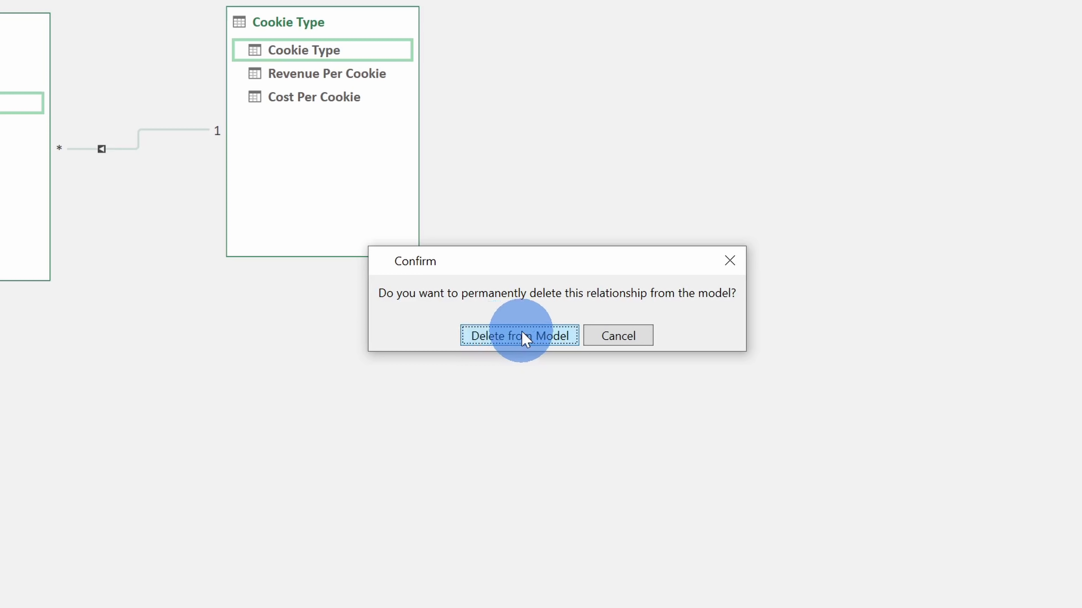
click(625, 339)
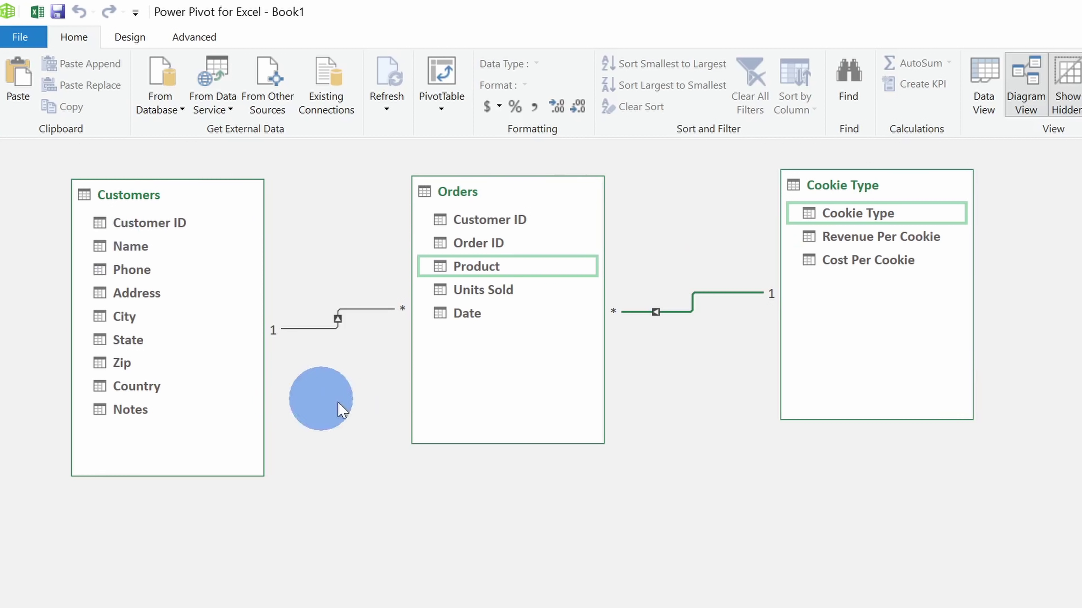
Switch to Data View and widen the Product and Date columns of the Orders table.
click(990, 88)
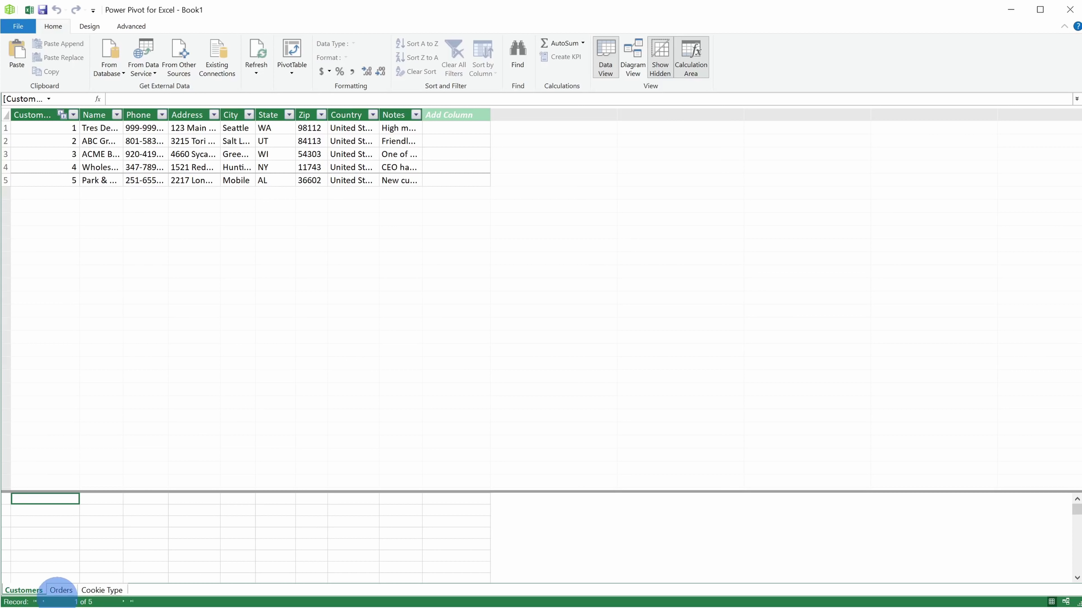
click(61, 590)
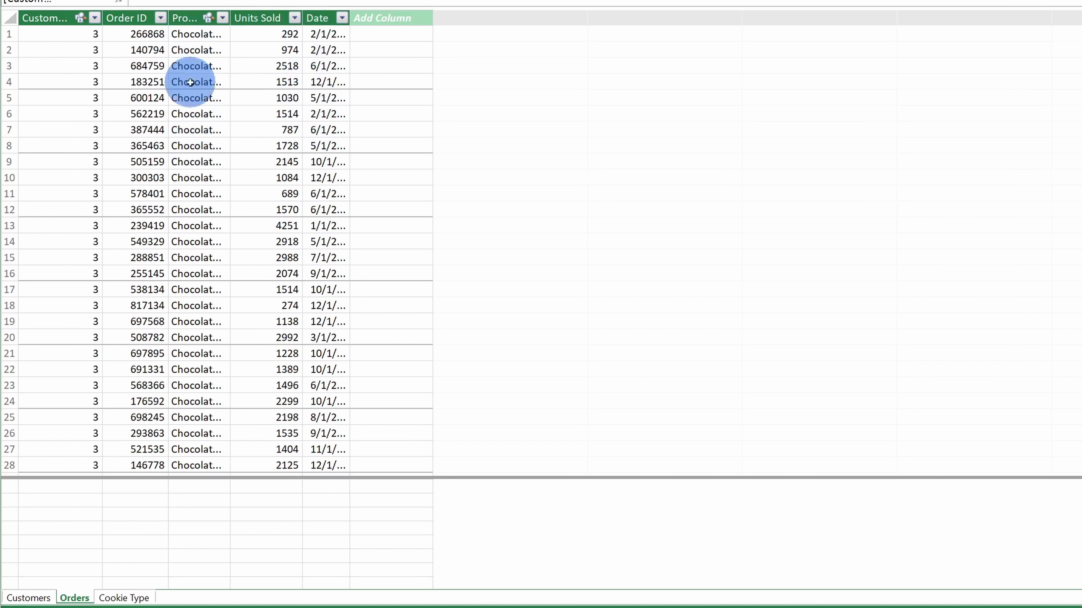
click(124, 599)
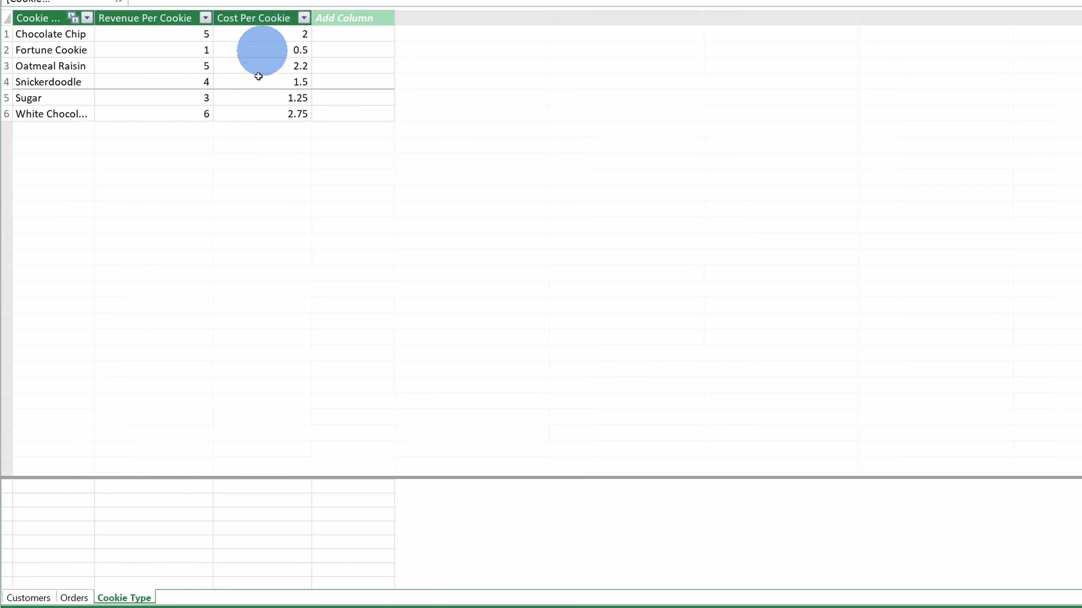
click(78, 599)
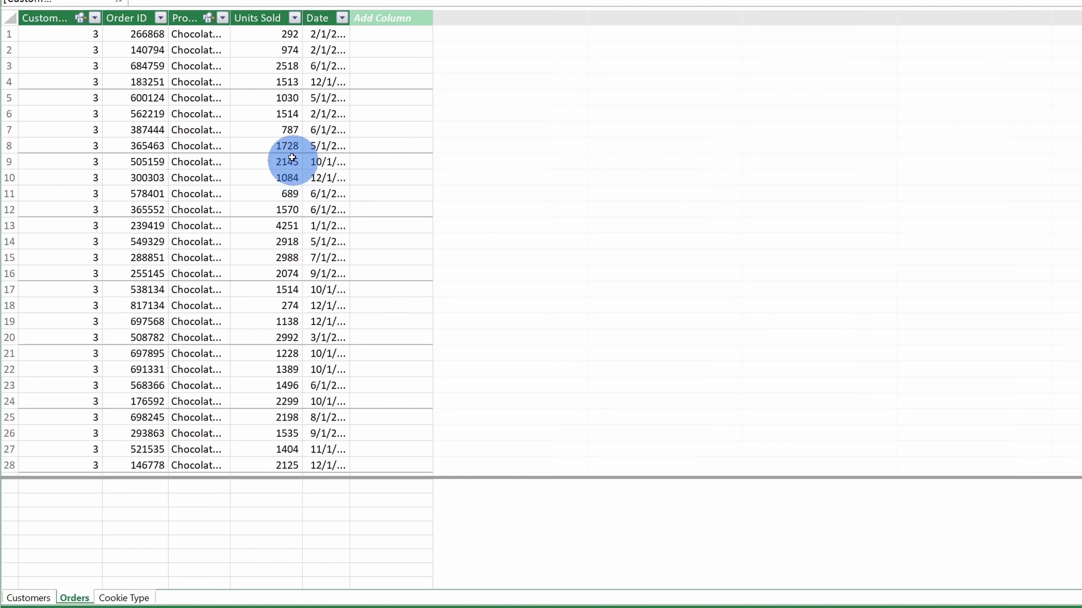
drag(230, 20, 296, 19)
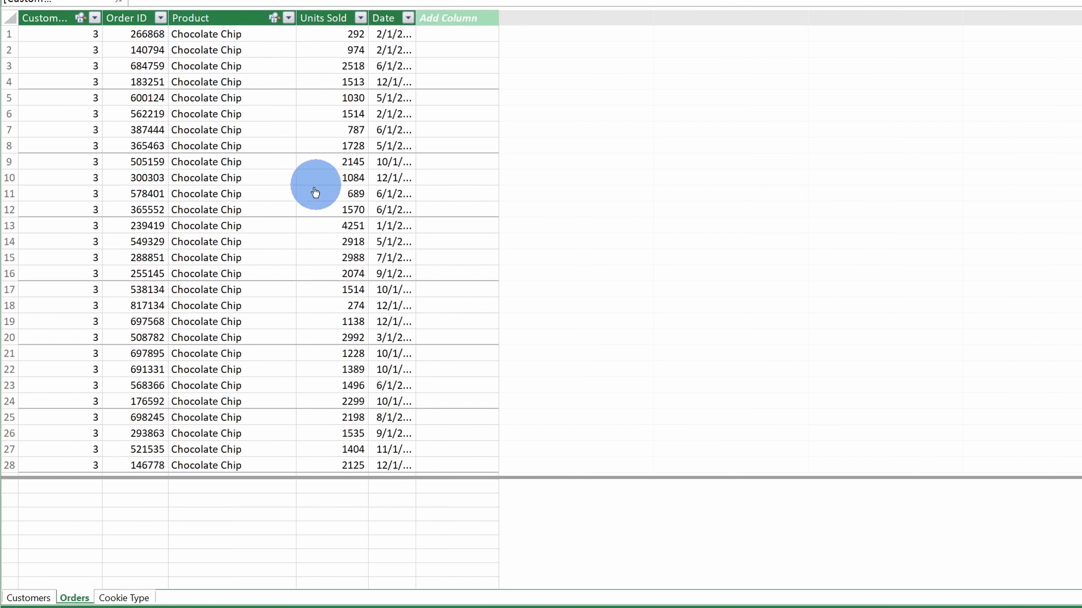
drag(415, 20, 453, 19)
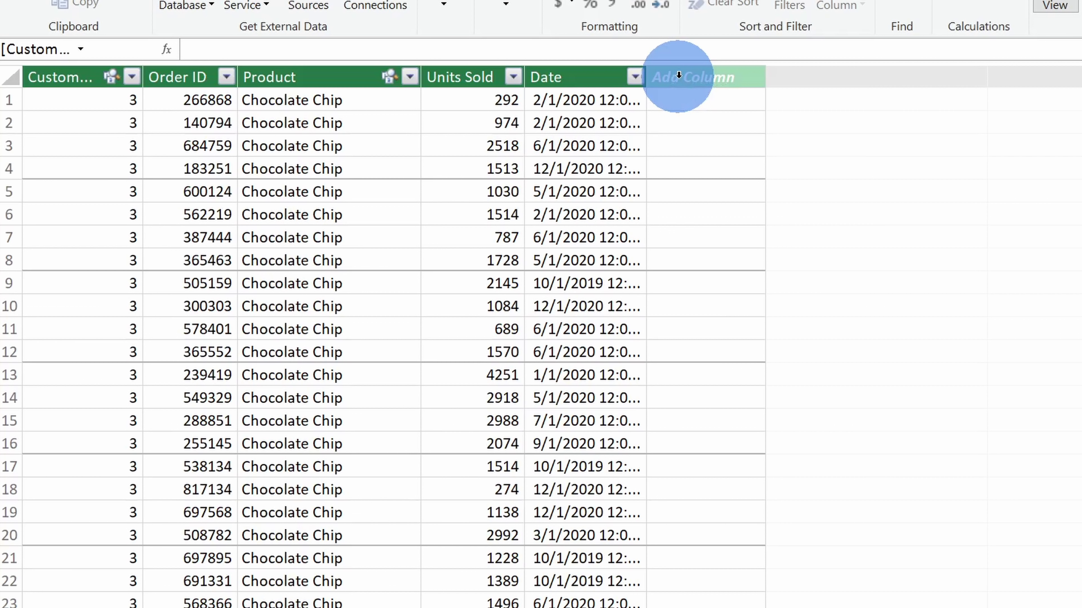
Add three new columns named Revenue, Cost and Profit to the Orders table.
double_click(682, 76)
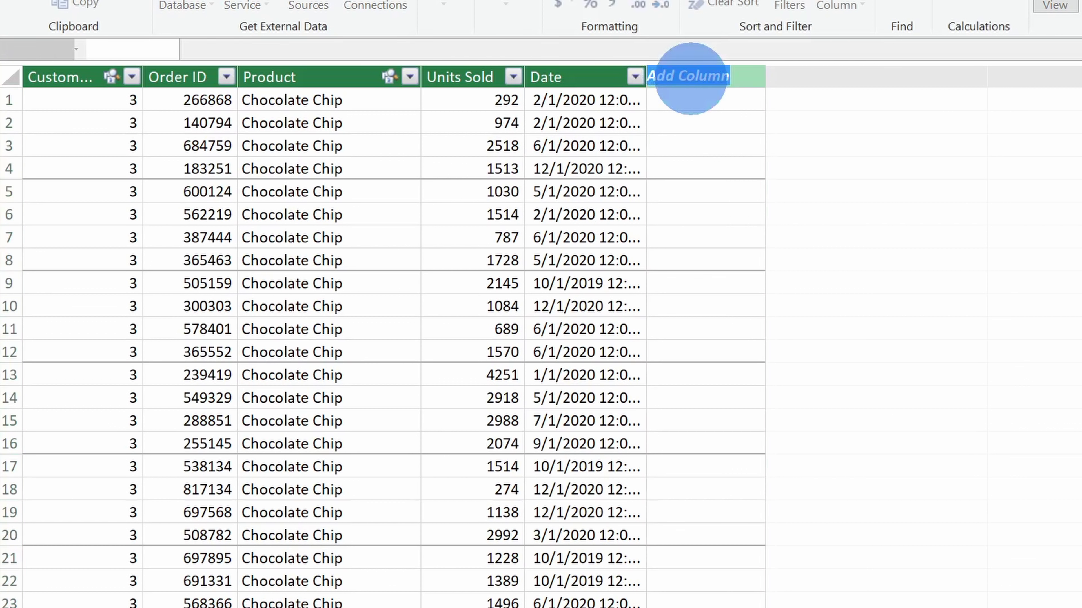
text(Revenue)
click(720, 145)
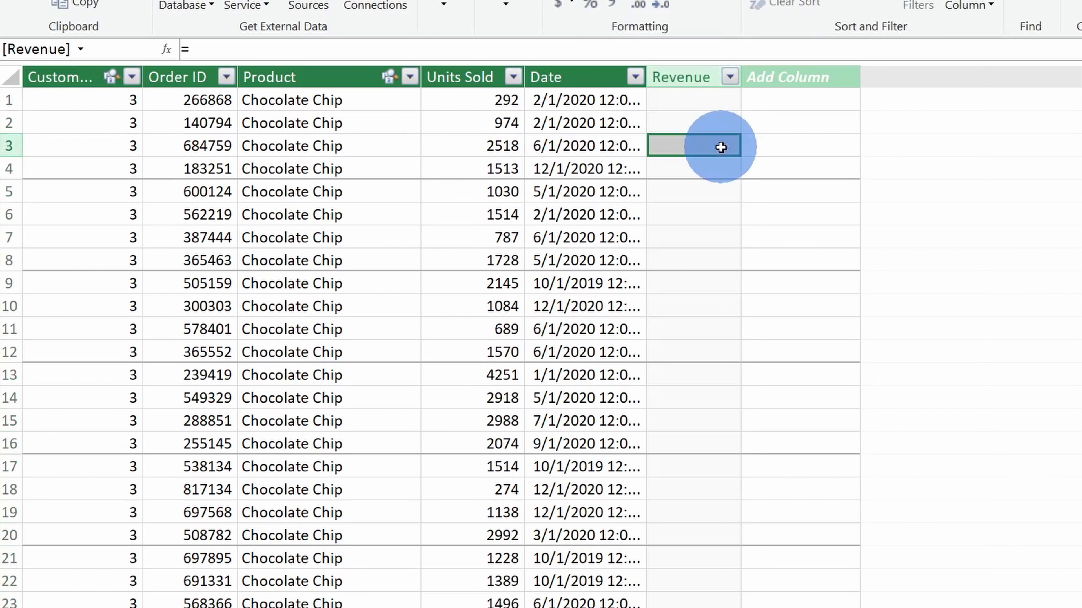
double_click(789, 77)
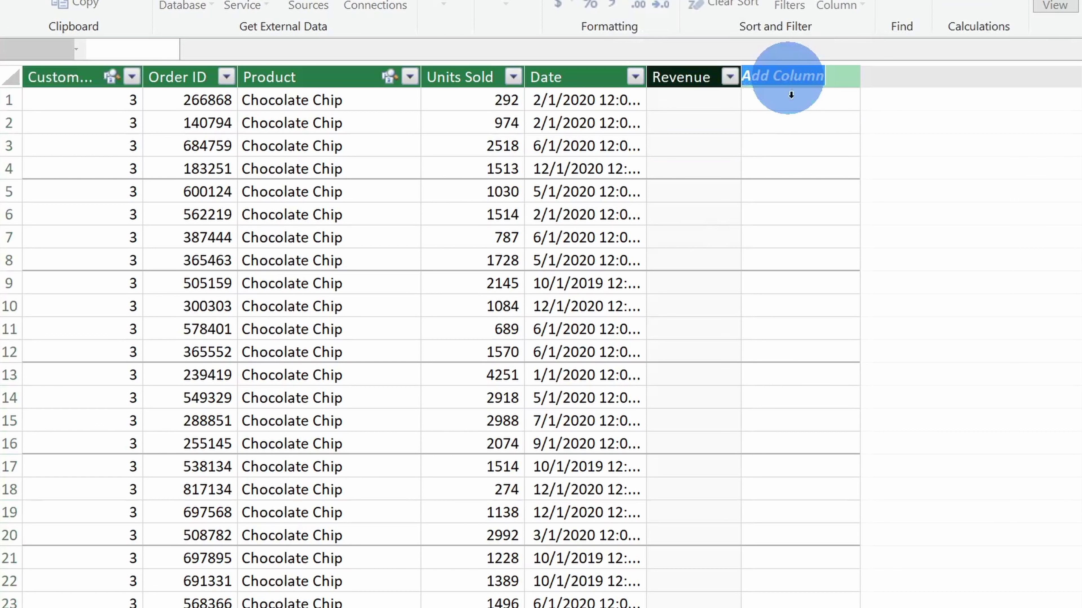
text(Co)
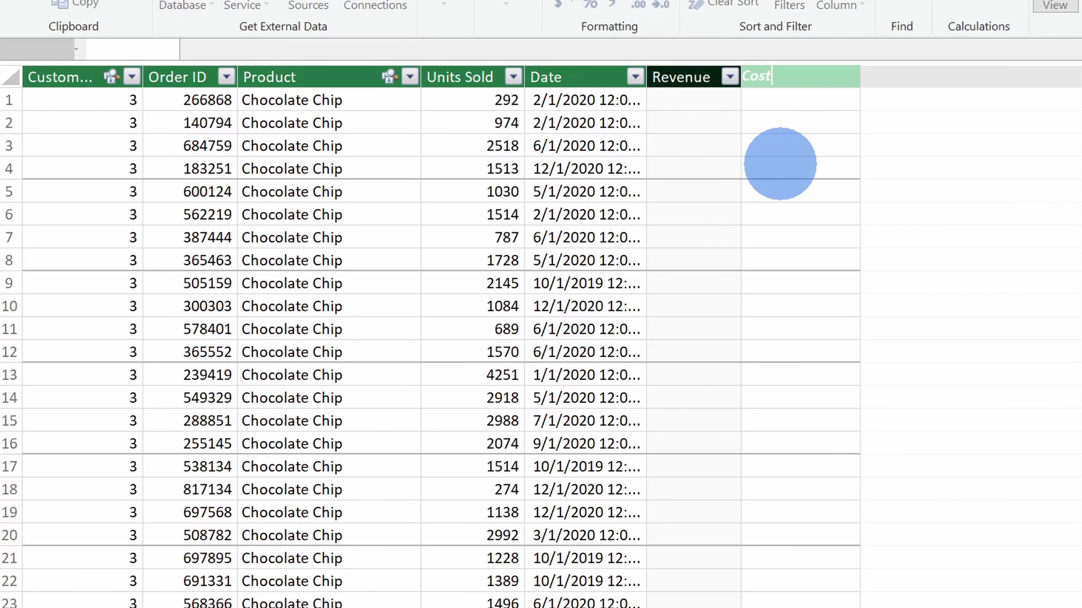
text(st)
click(780, 164)
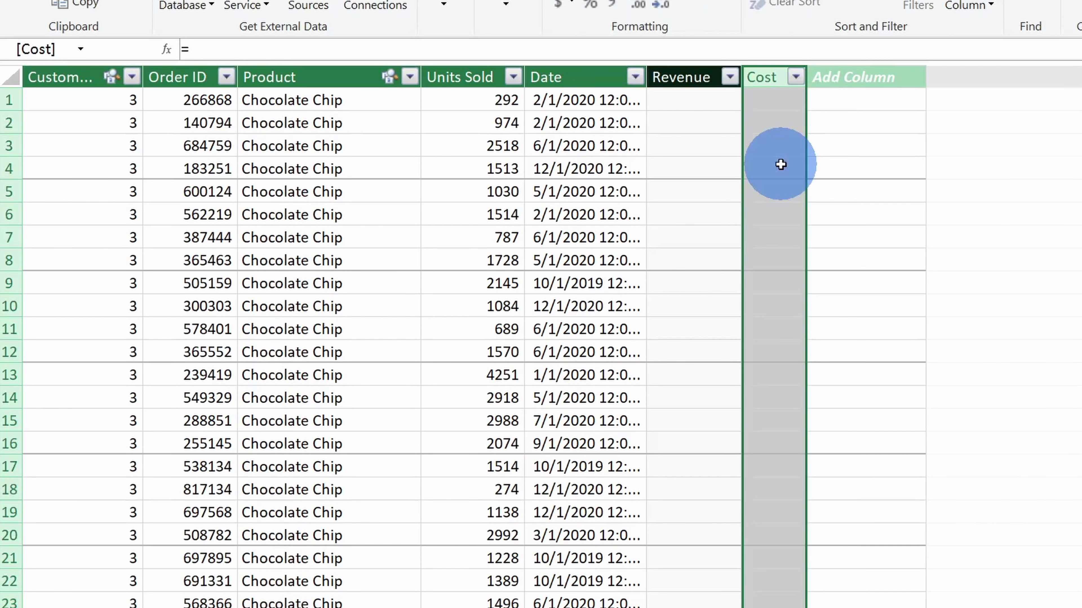
click(879, 77)
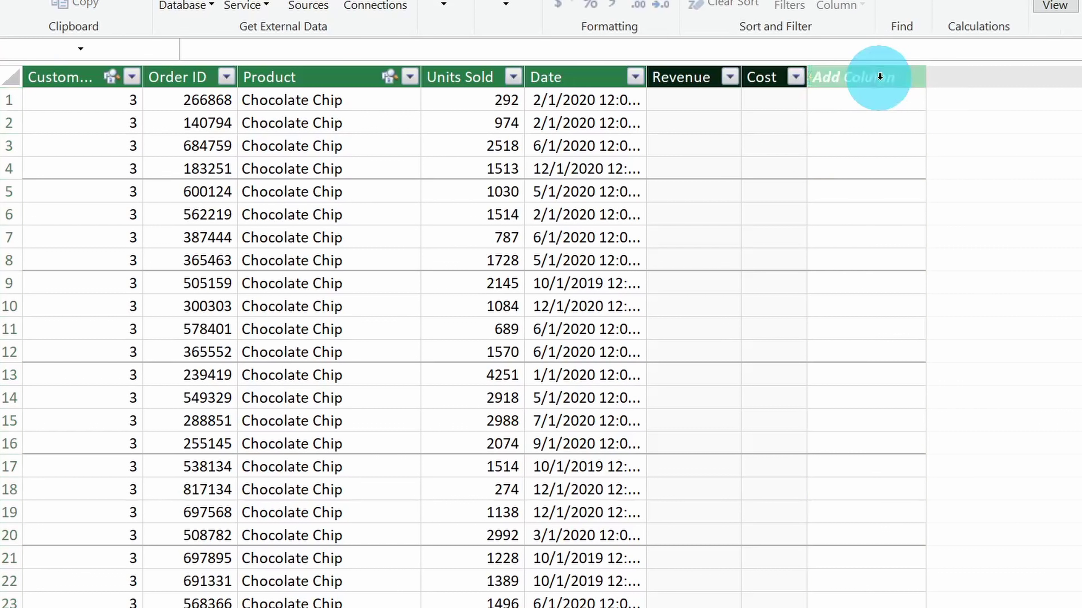
double_click(881, 77)
text(Profit)
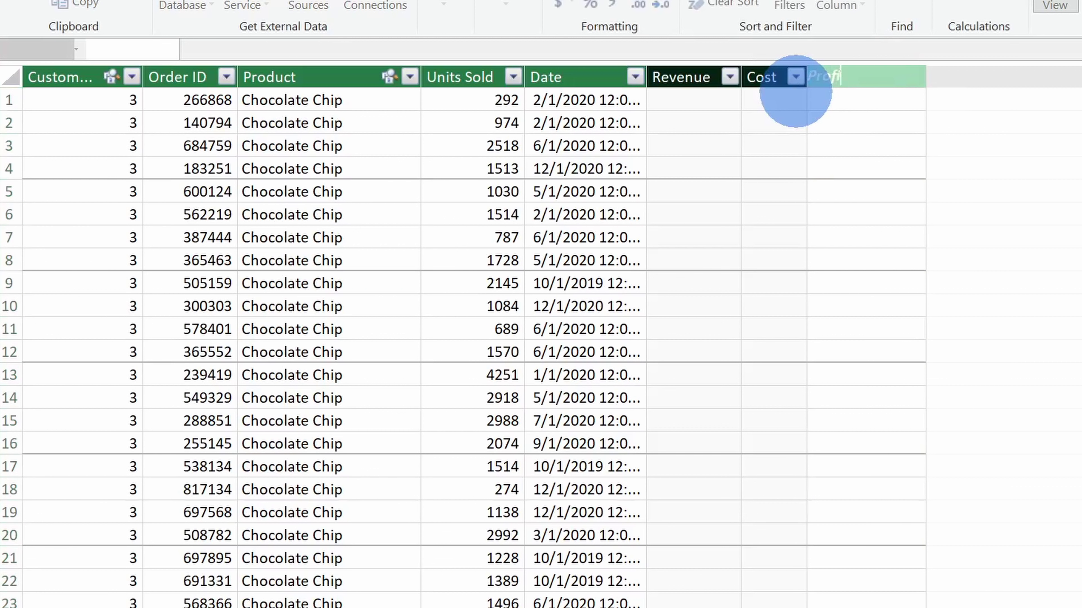
click(842, 299)
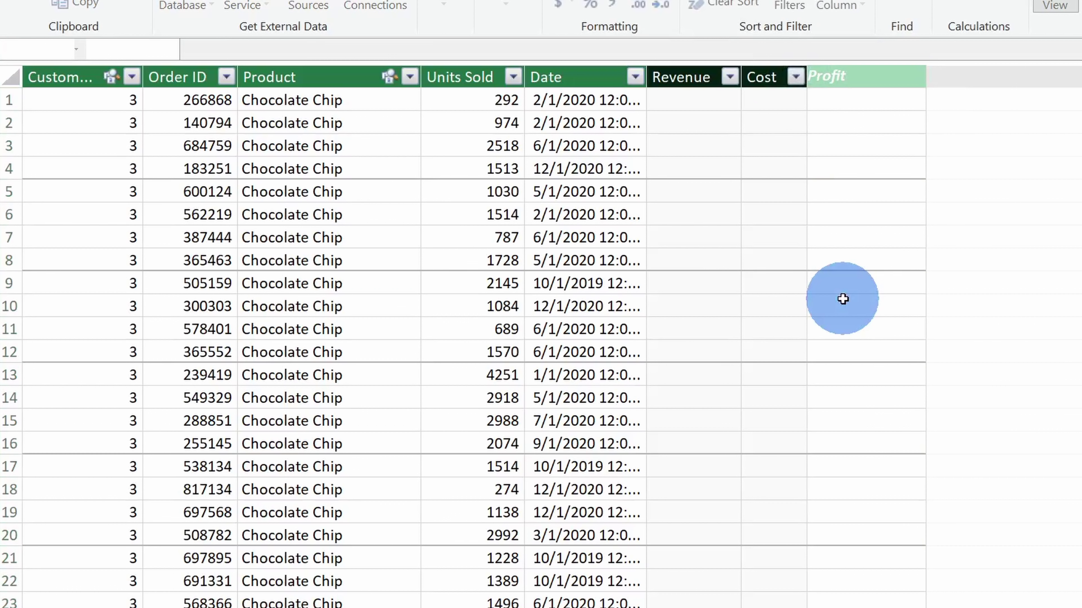
Fill the Revenue column with the formula =RELATED('Cookie Type'[Revenue Per Cookie])*Orders[Units Sold].
click(689, 103)
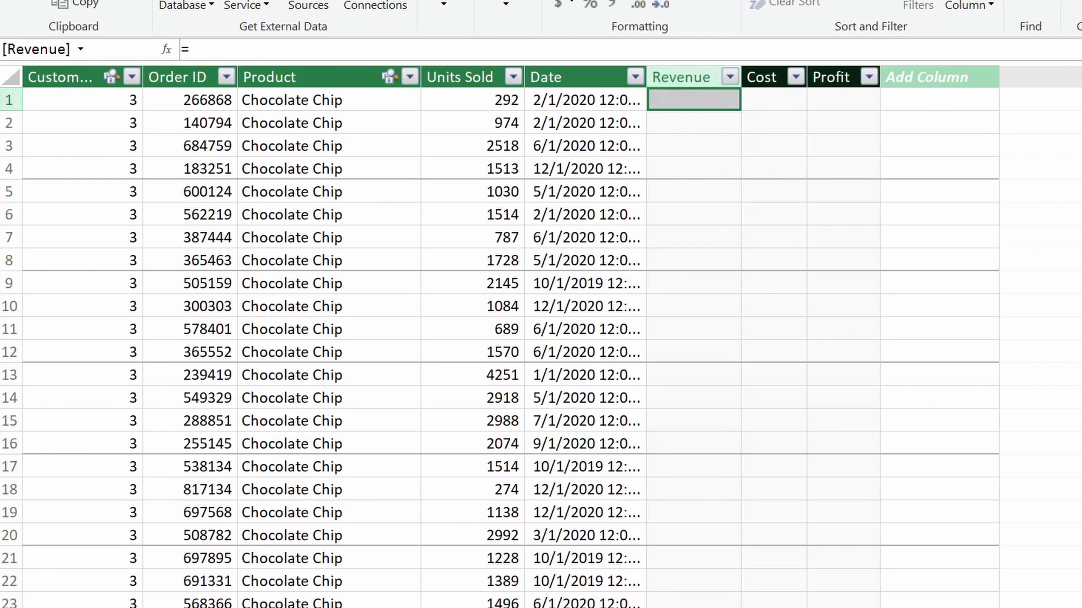
click(486, 100)
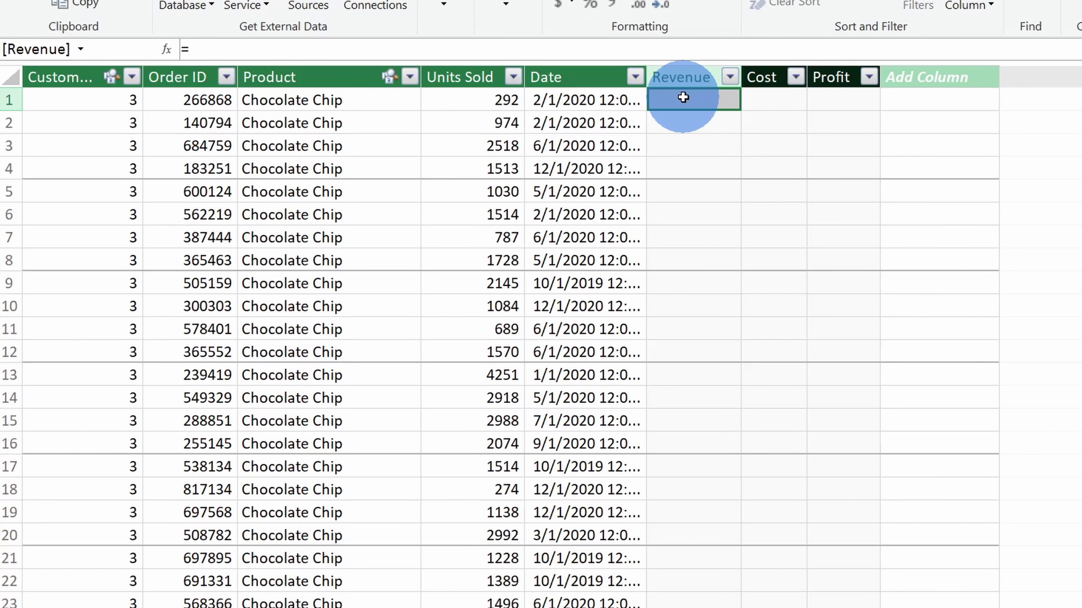
text(=)
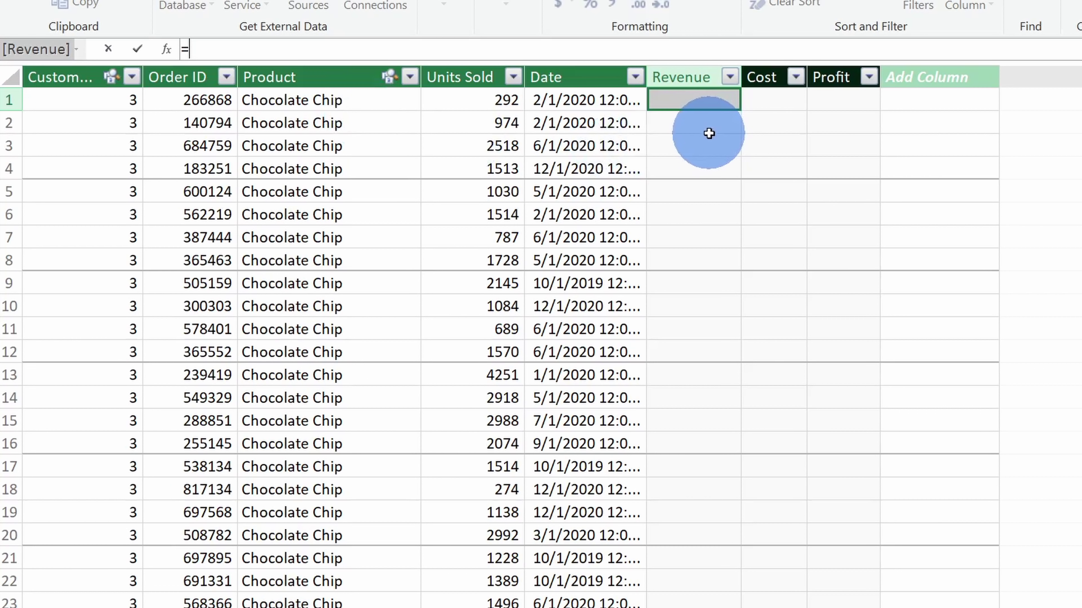
text(relate)
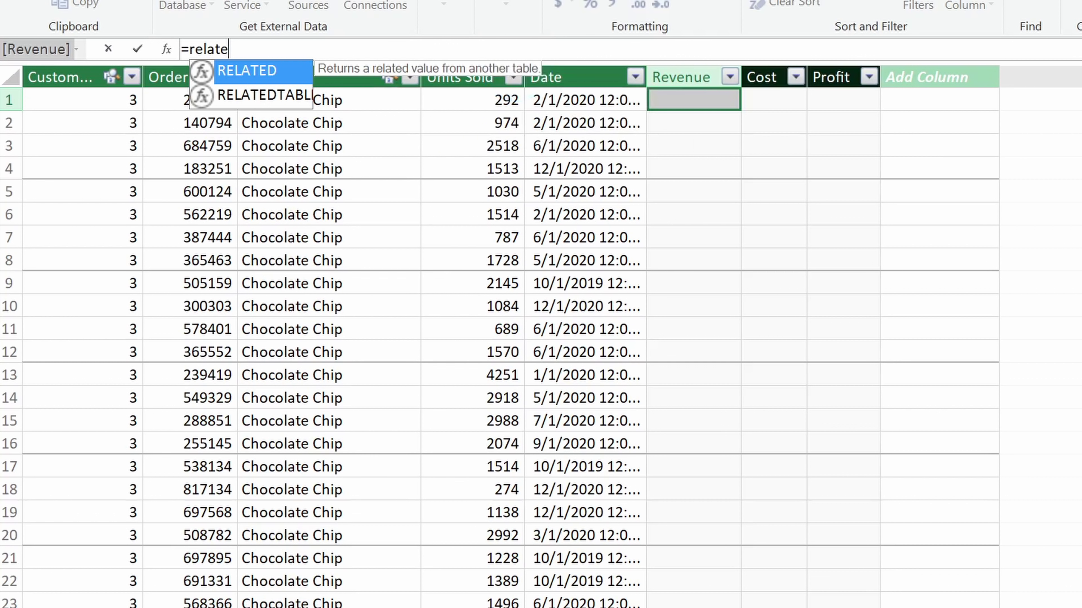
double_click(249, 71)
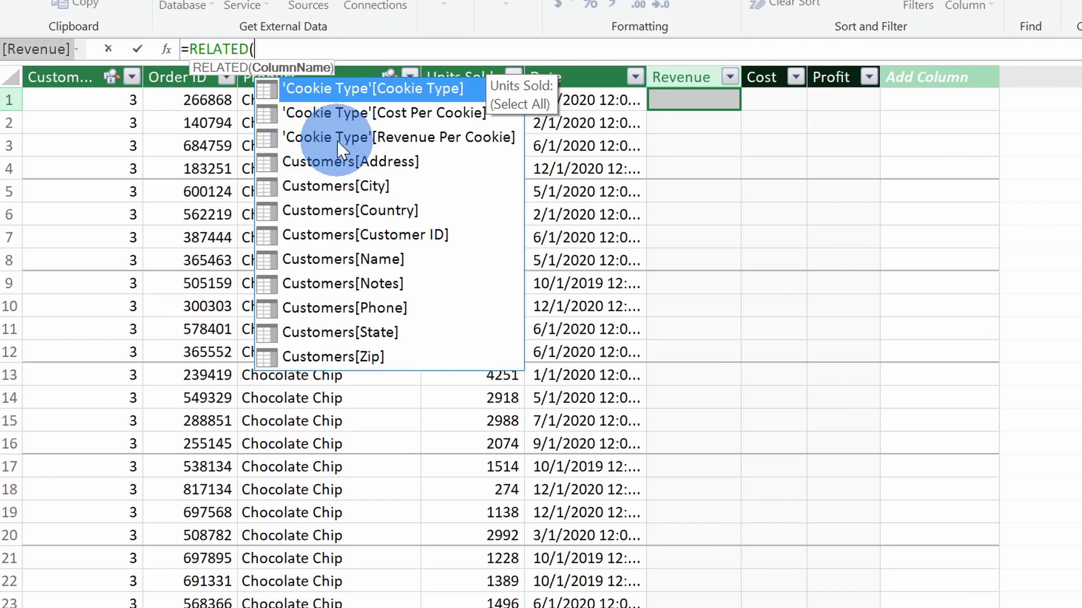
click(441, 140)
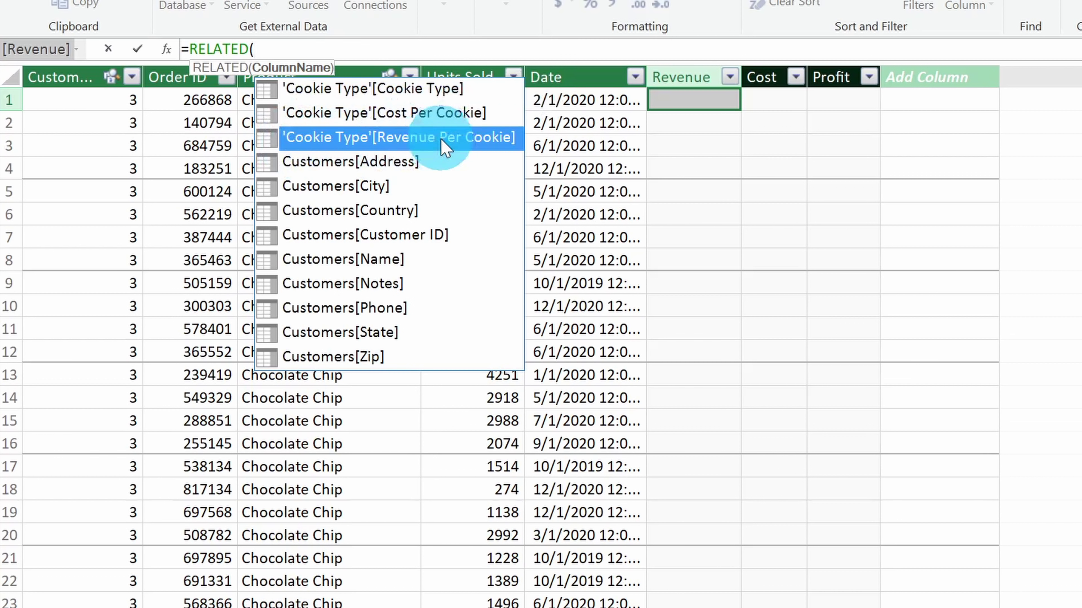
double_click(440, 139)
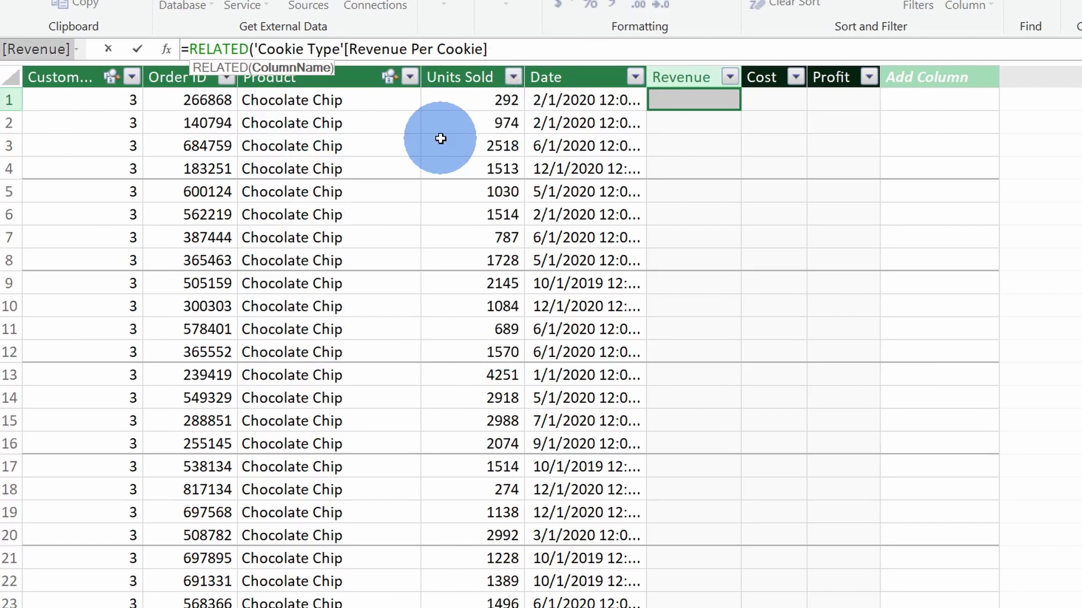
text())
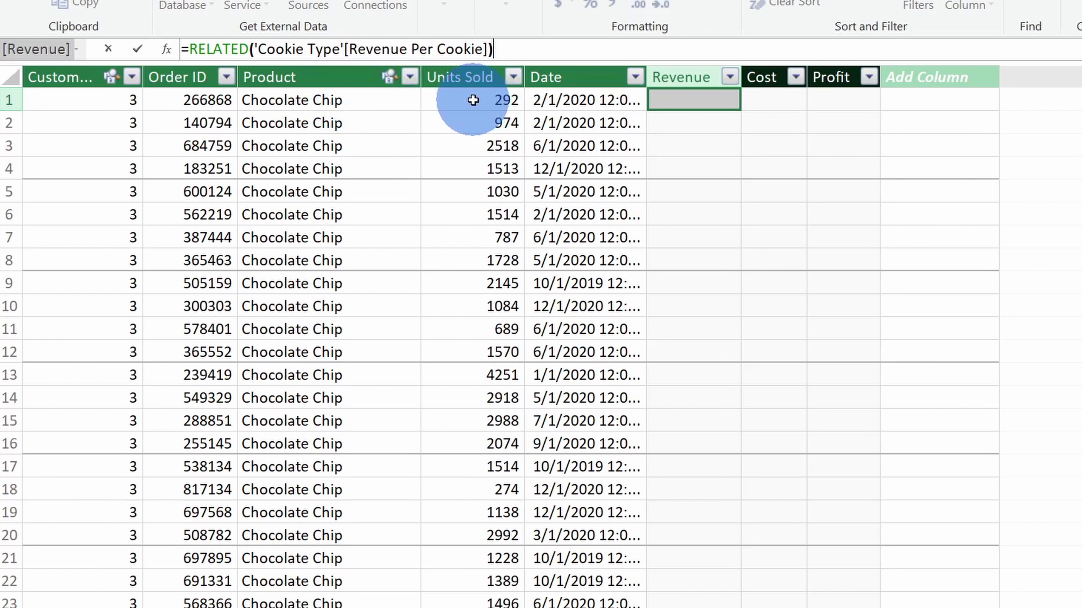
text(*Unit)
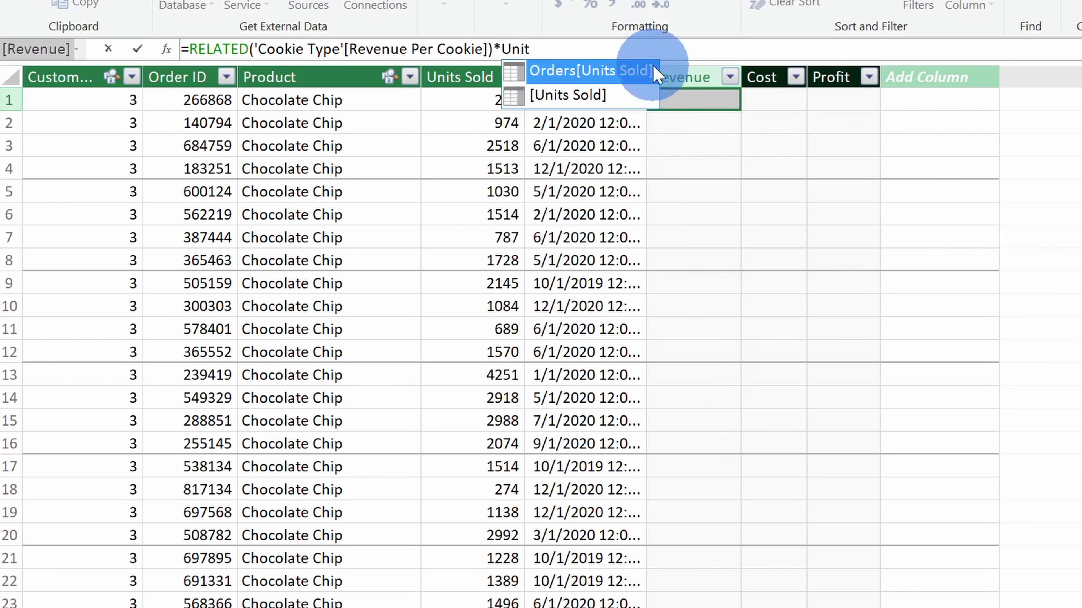
double_click(607, 81)
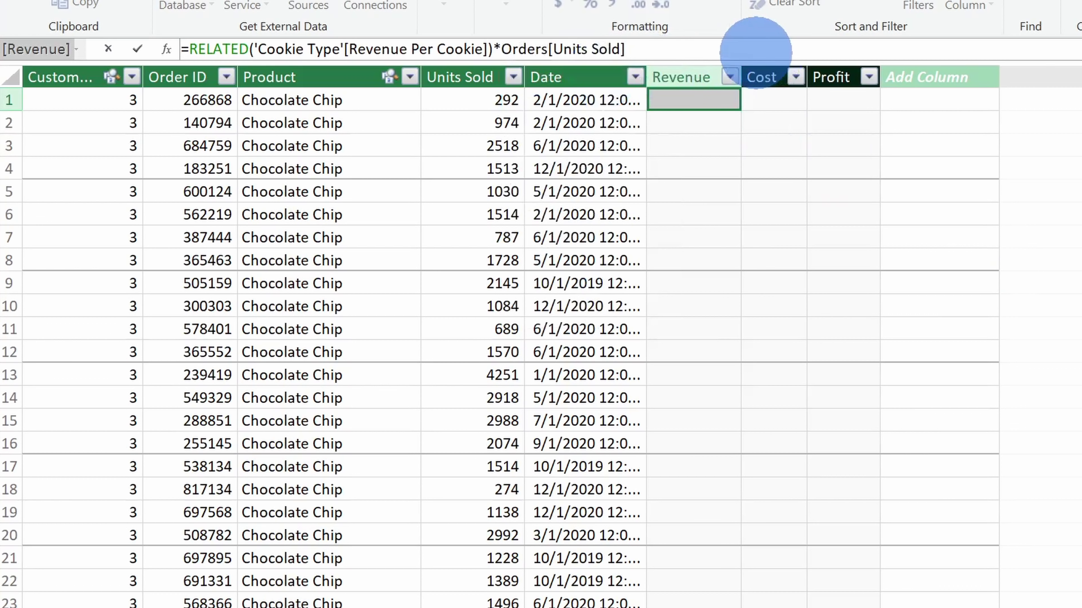
key(Return)
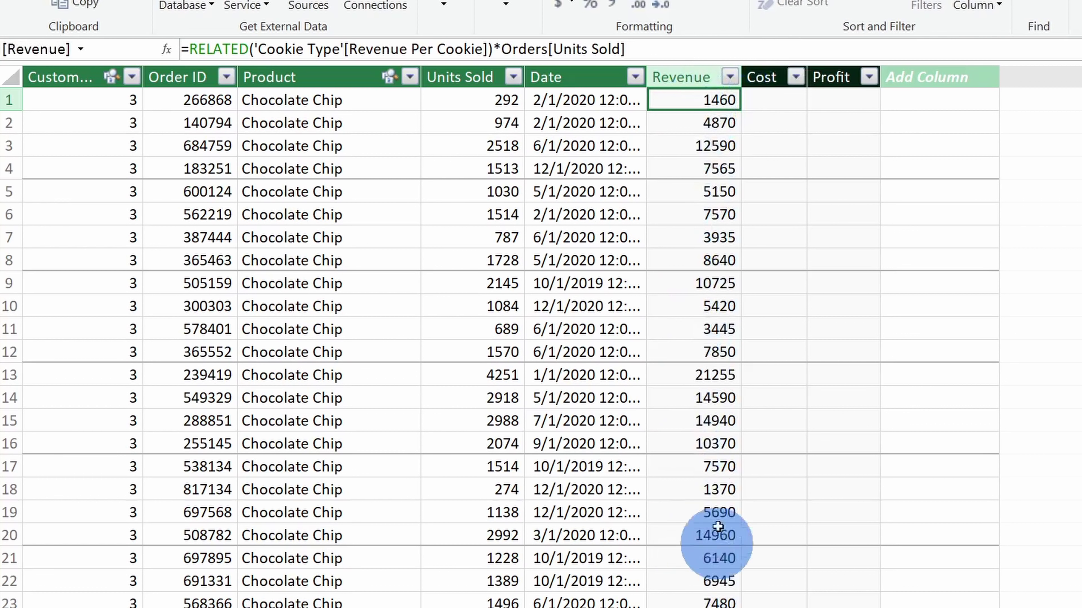
scroll(721, 408, down, 1)
scroll(721, 408, down, 2)
scroll(732, 411, up, 2)
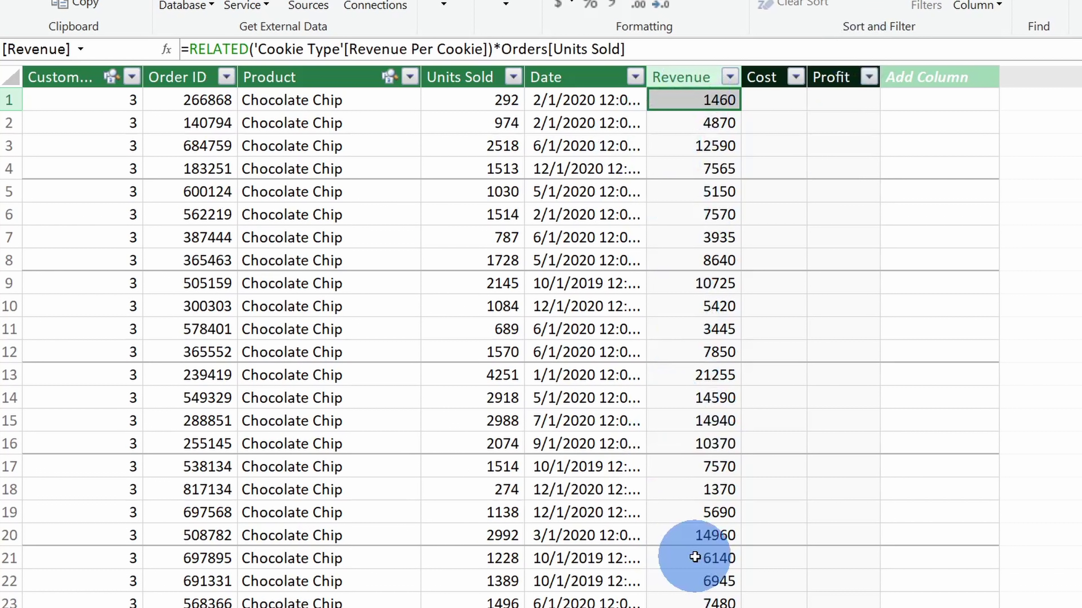
Fill the Cost column of the Orders table with the formula =RELATED('Cookie Type'[Cost Per Cookie])*Orders[Units Sold].
click(777, 102)
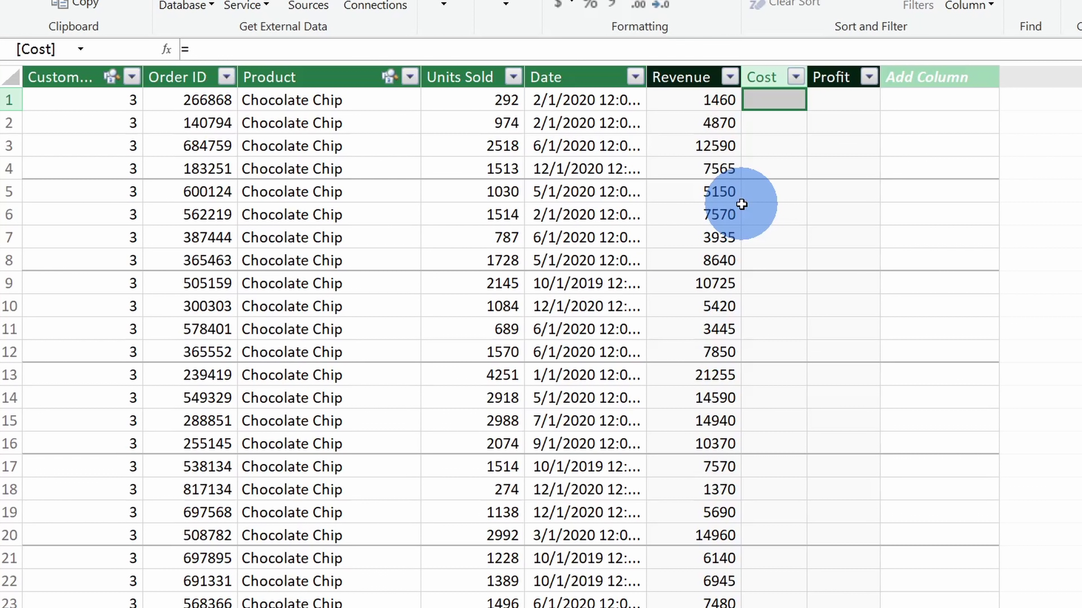
text(=)
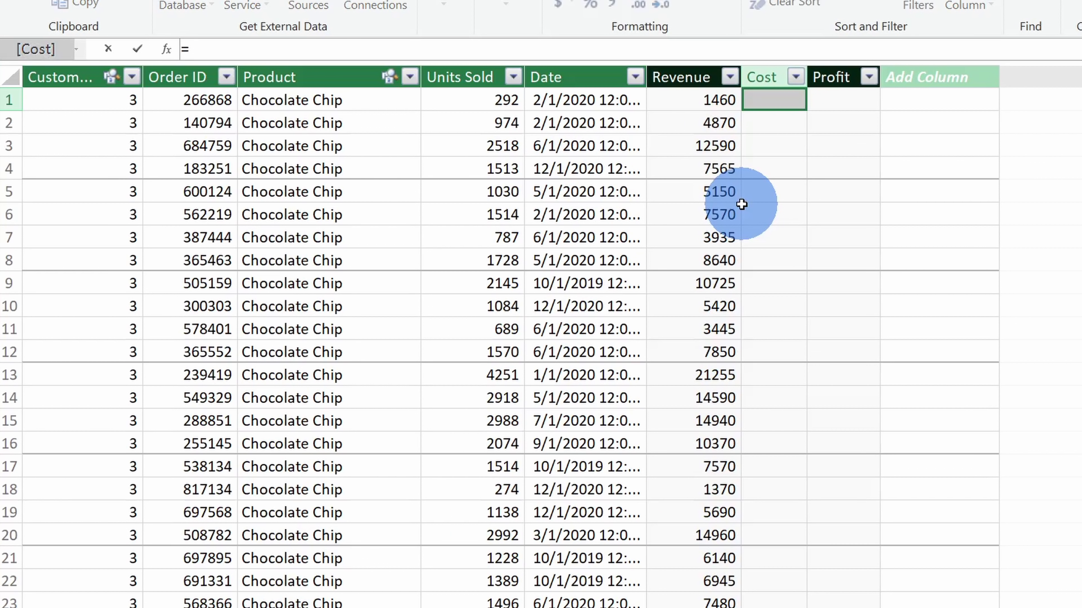
text(related)
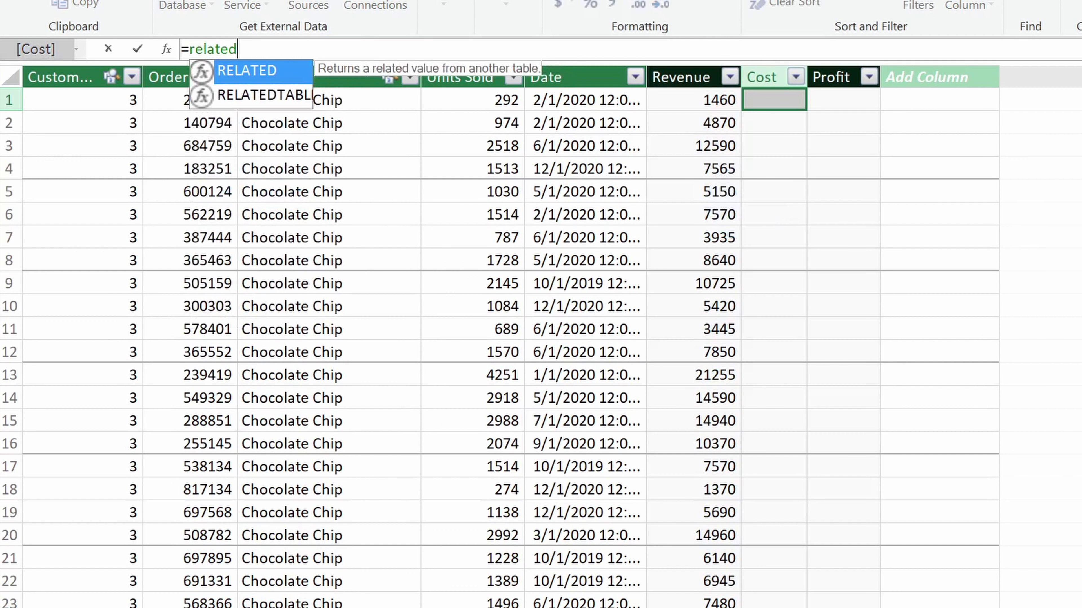
double_click(245, 72)
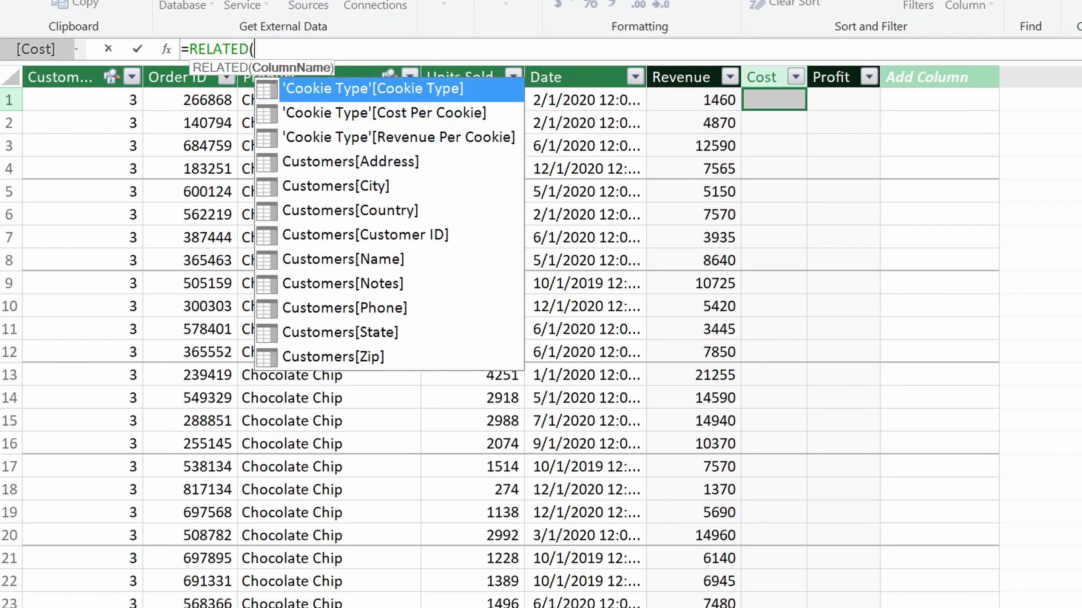
double_click(389, 113)
text()*)
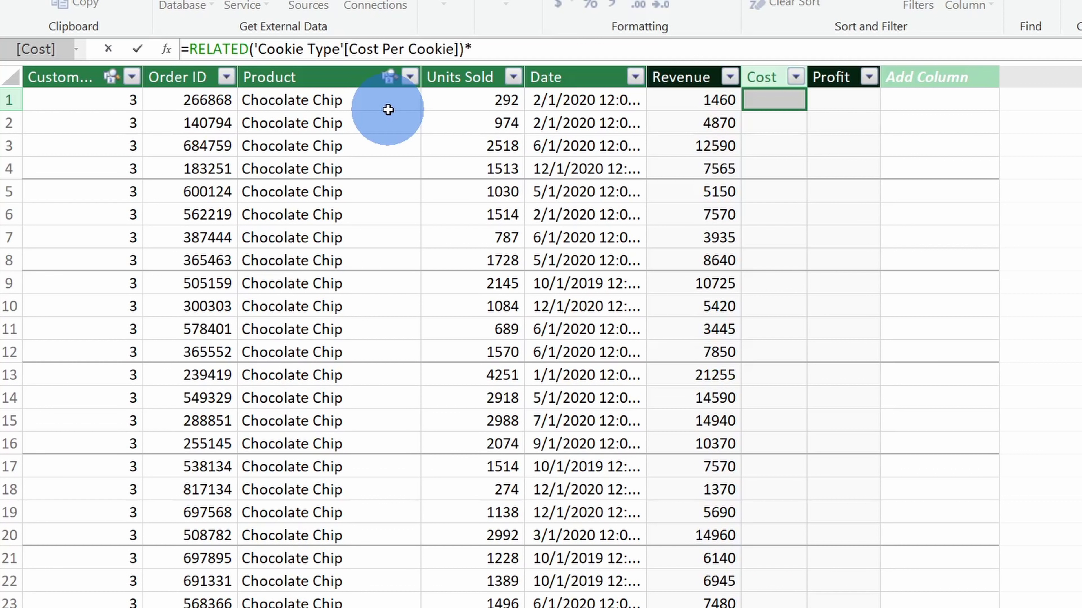
click(469, 104)
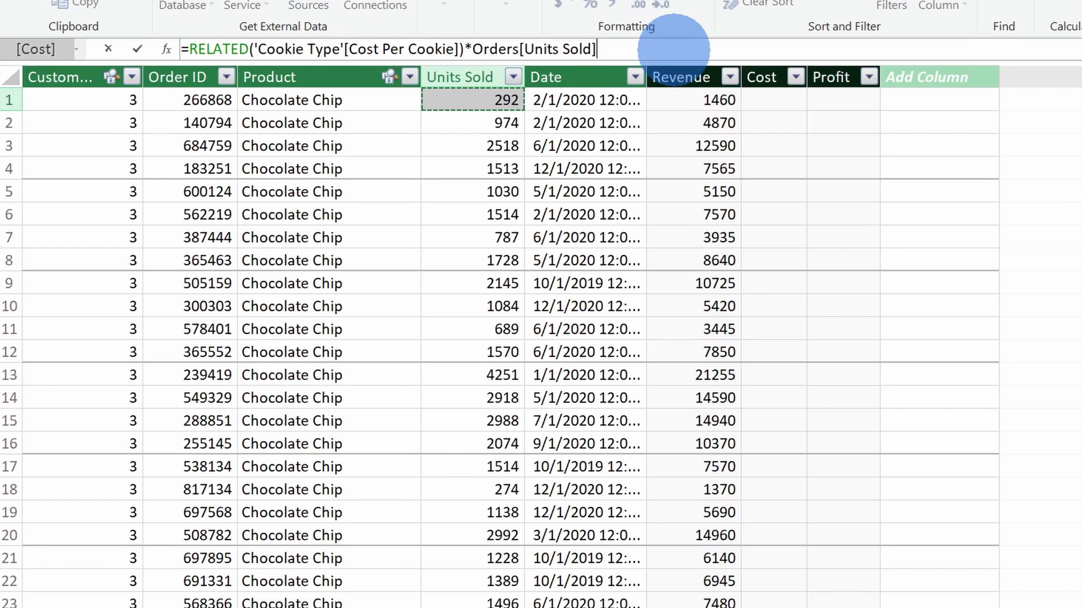
key(Return)
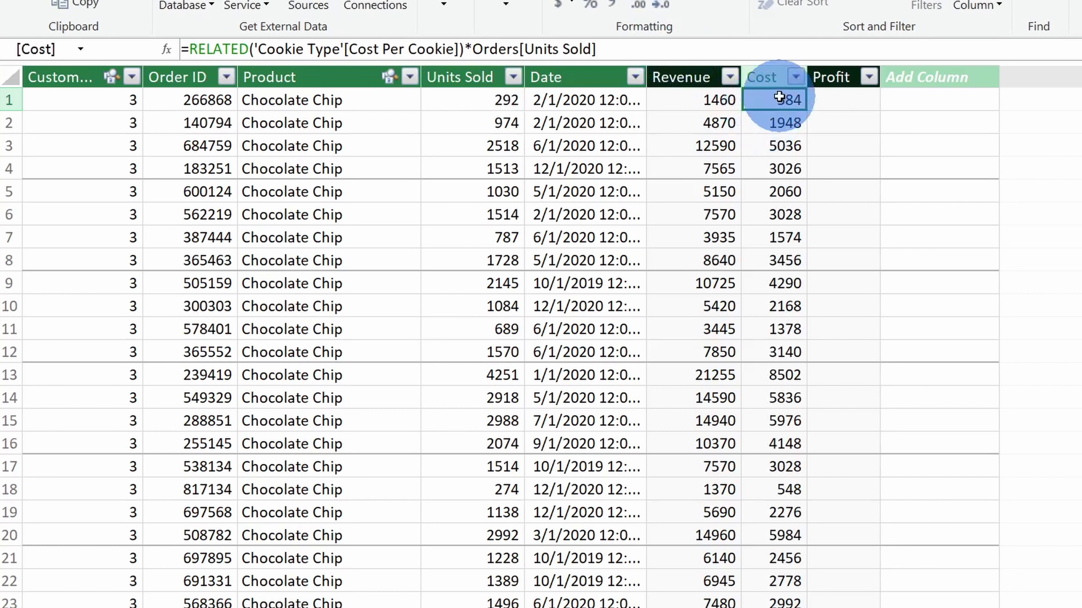
scroll(792, 192, down, 3)
scroll(793, 427, up, 3)
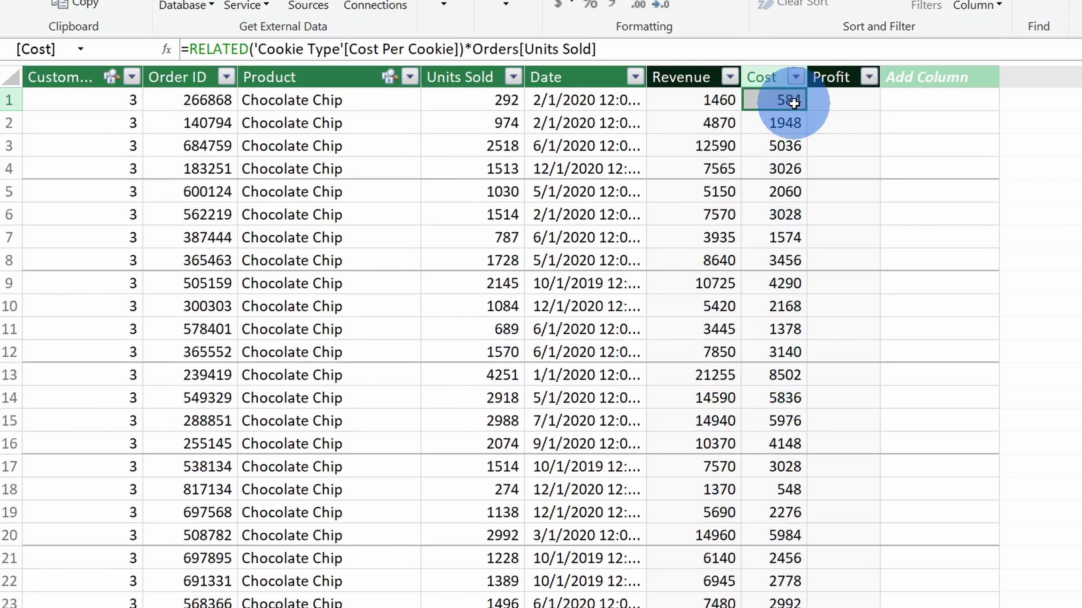
Fill the Profit column of the Orders table with the formula =Orders[Revenue]-Orders[Cost].
click(850, 96)
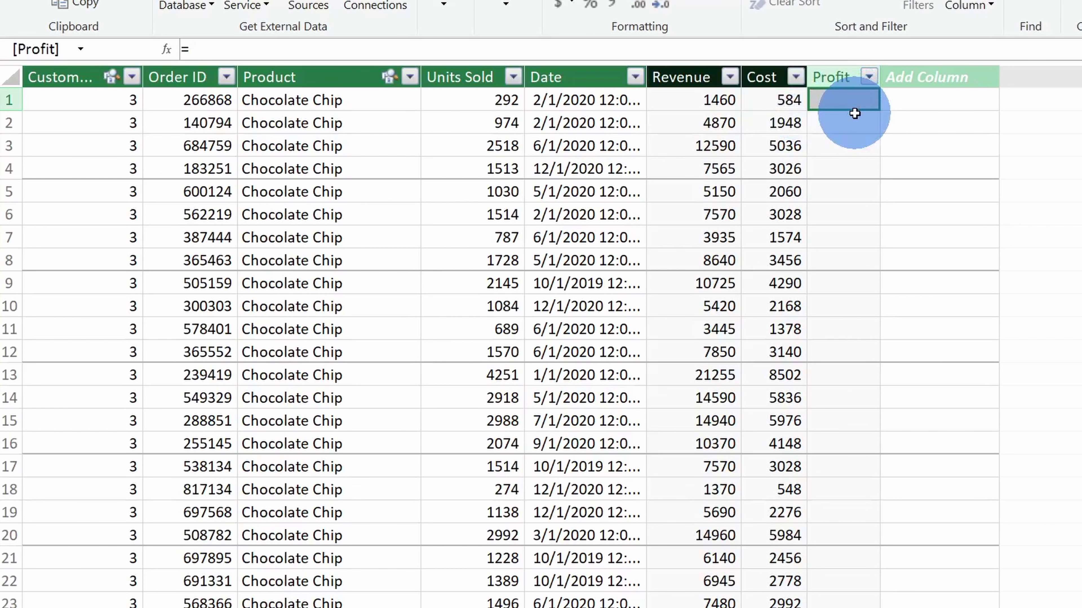
text(=)
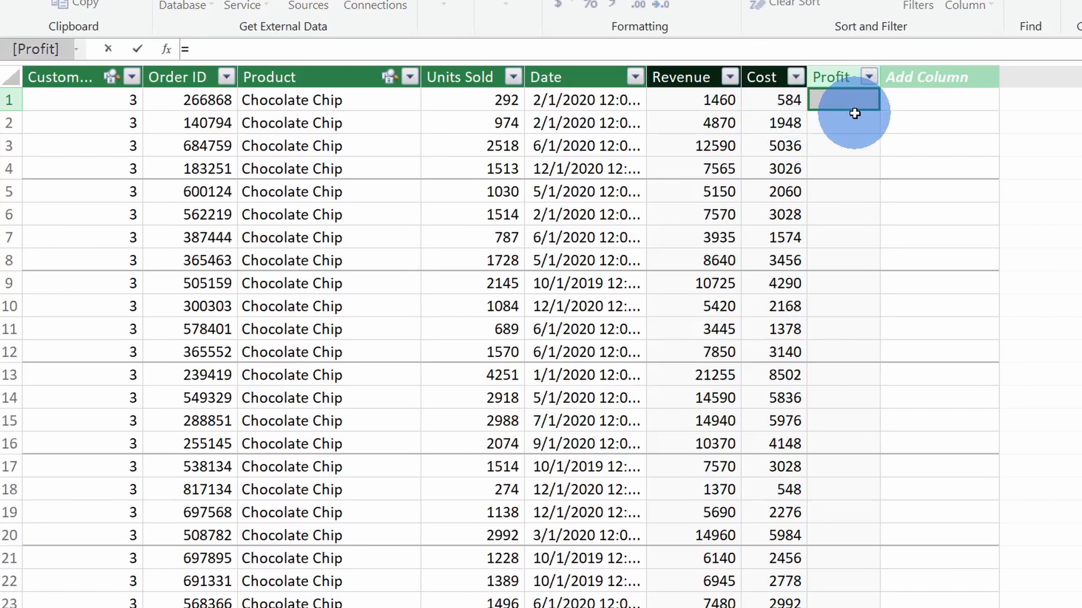
text(reve)
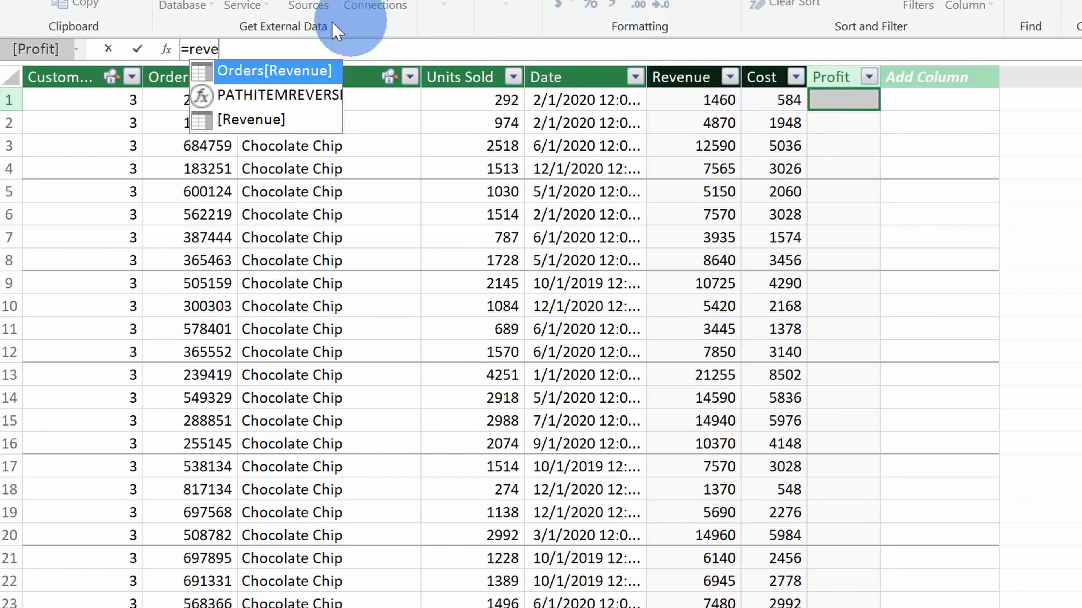
double_click(292, 80)
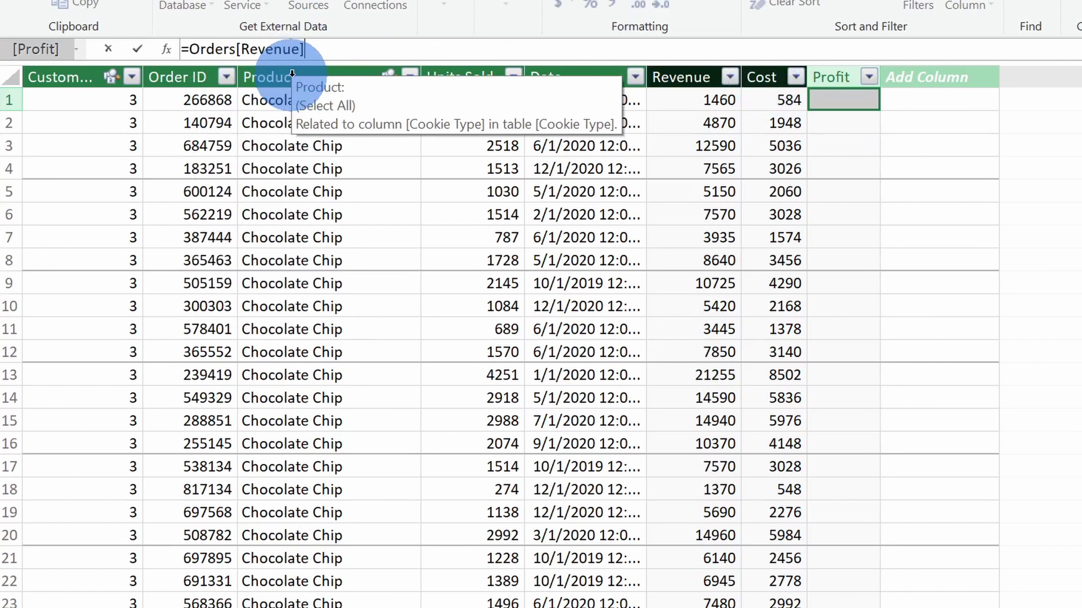
text(-cost)
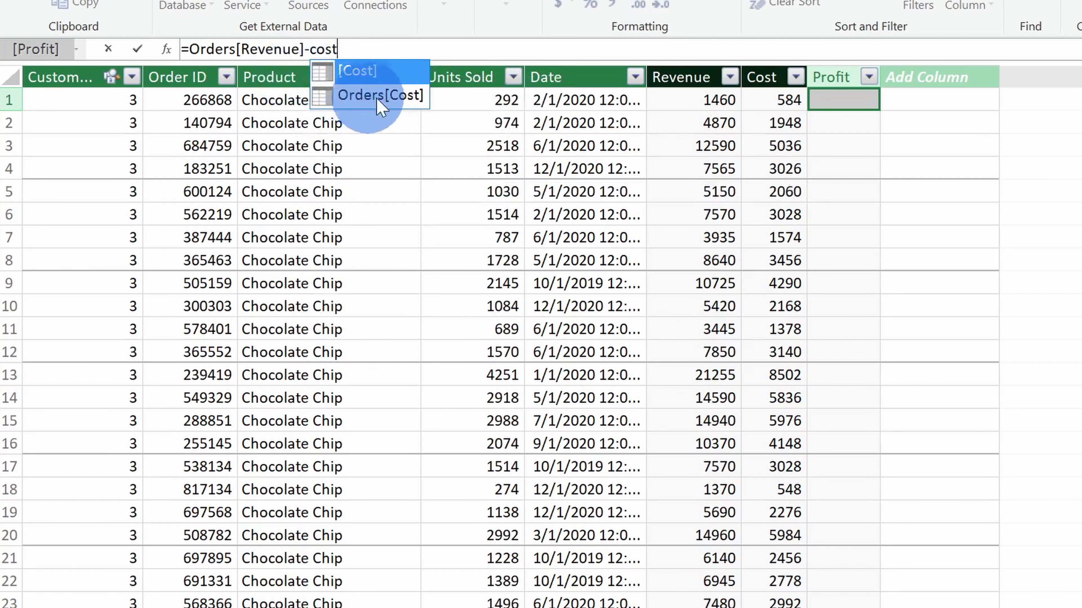
double_click(403, 96)
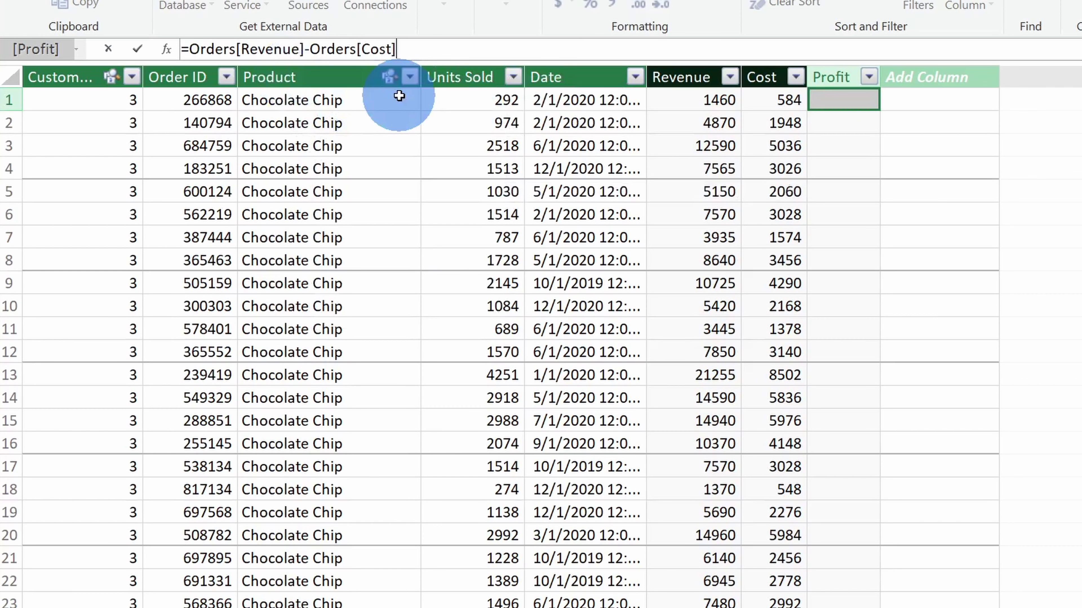
key(Return)
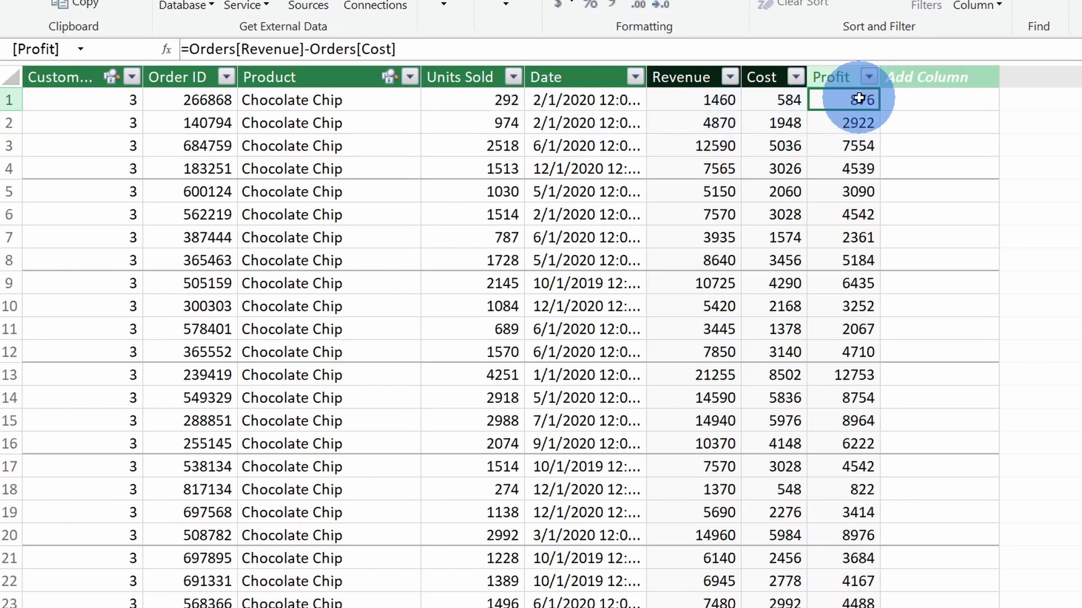
scroll(852, 140, down, 3)
scroll(849, 291, up, 1)
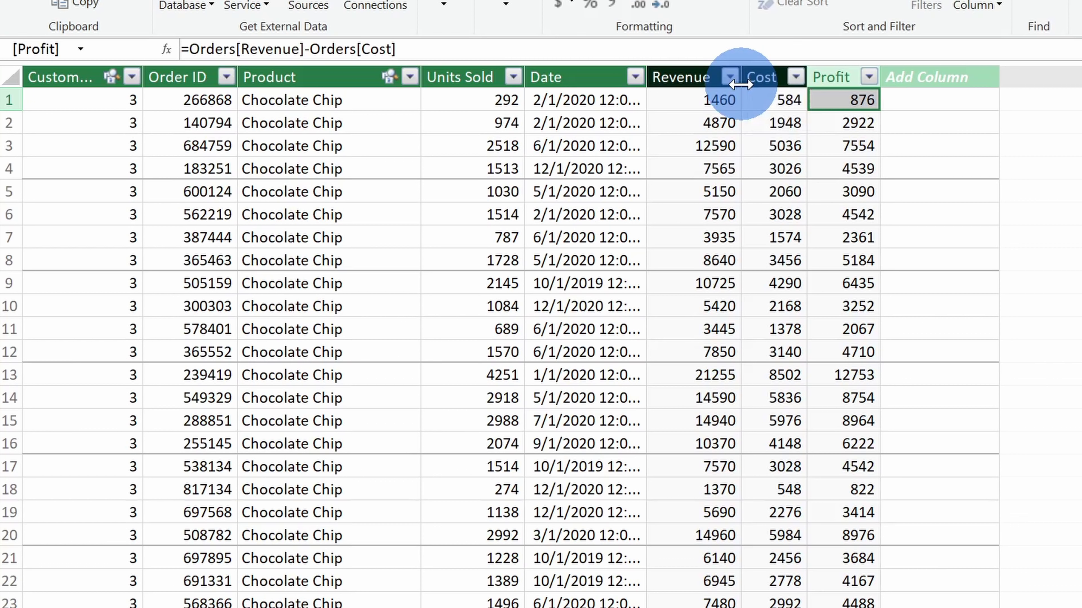
scroll(835, 242, down, 2)
scroll(828, 255, up, 2)
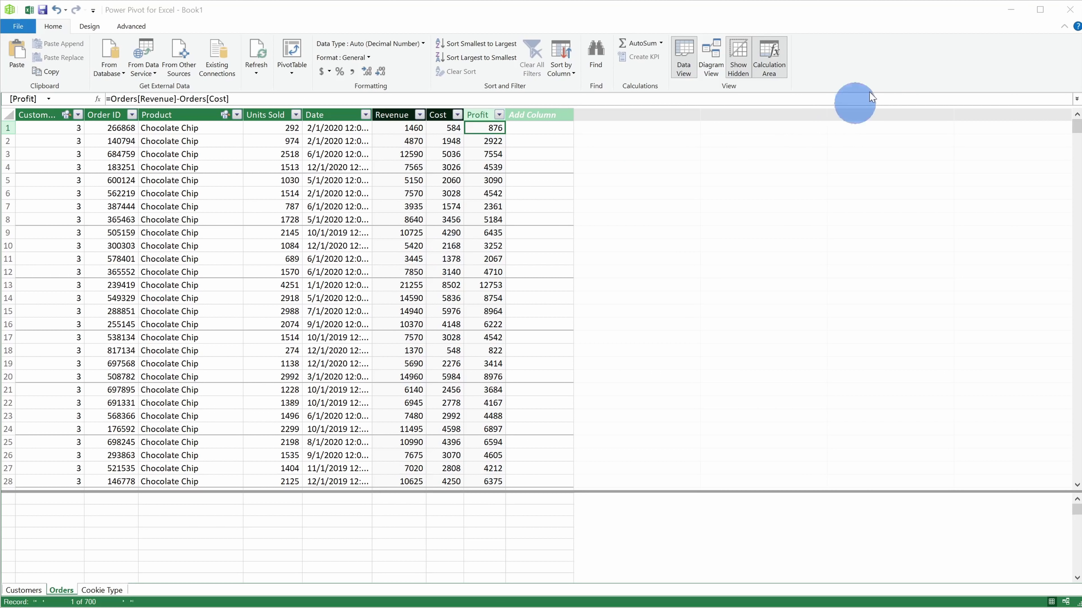
Close the data model window and, back in the Excel workbook, start a new measure named "Total number of customers" for the Customers table.
click(1070, 13)
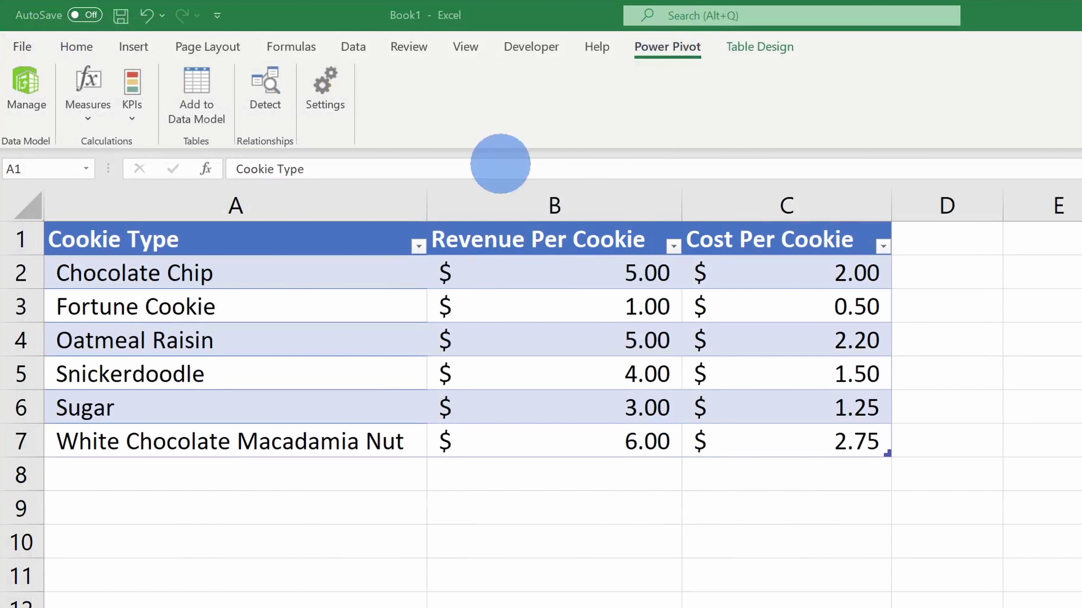
click(88, 107)
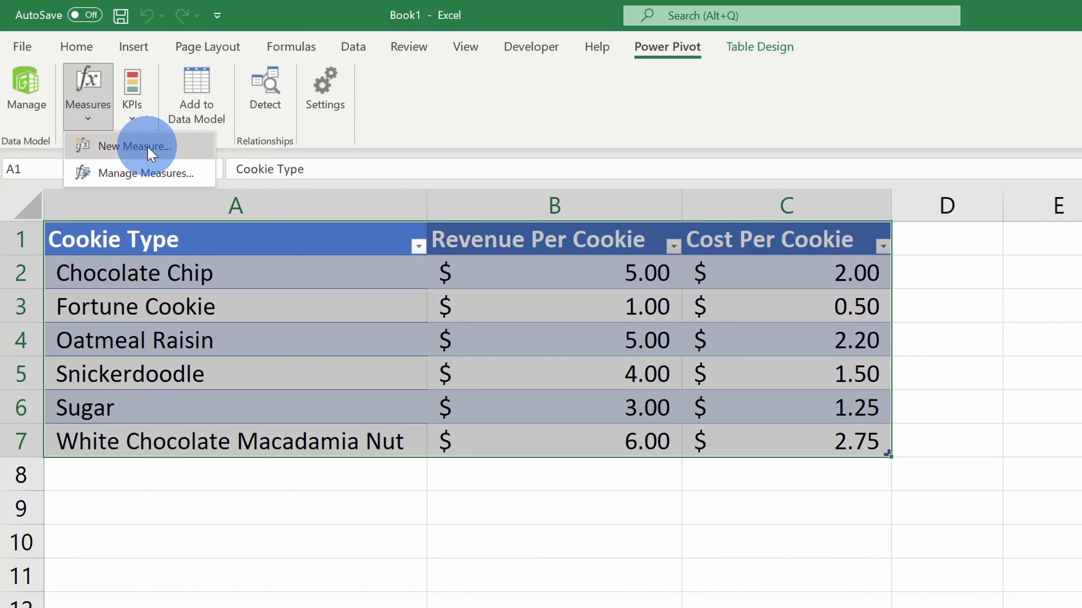
click(149, 154)
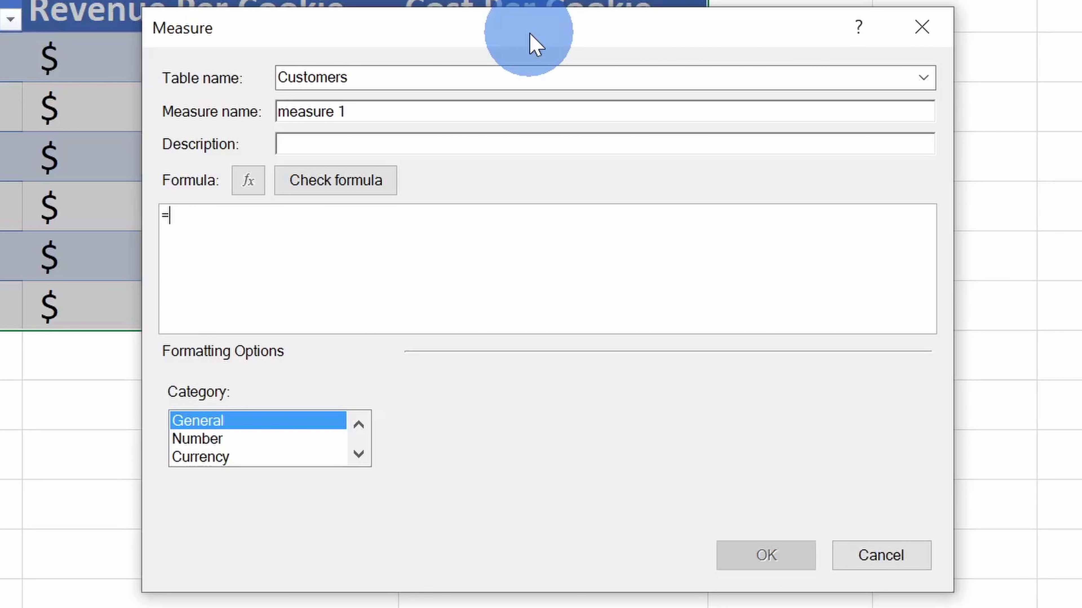
click(553, 76)
click(923, 79)
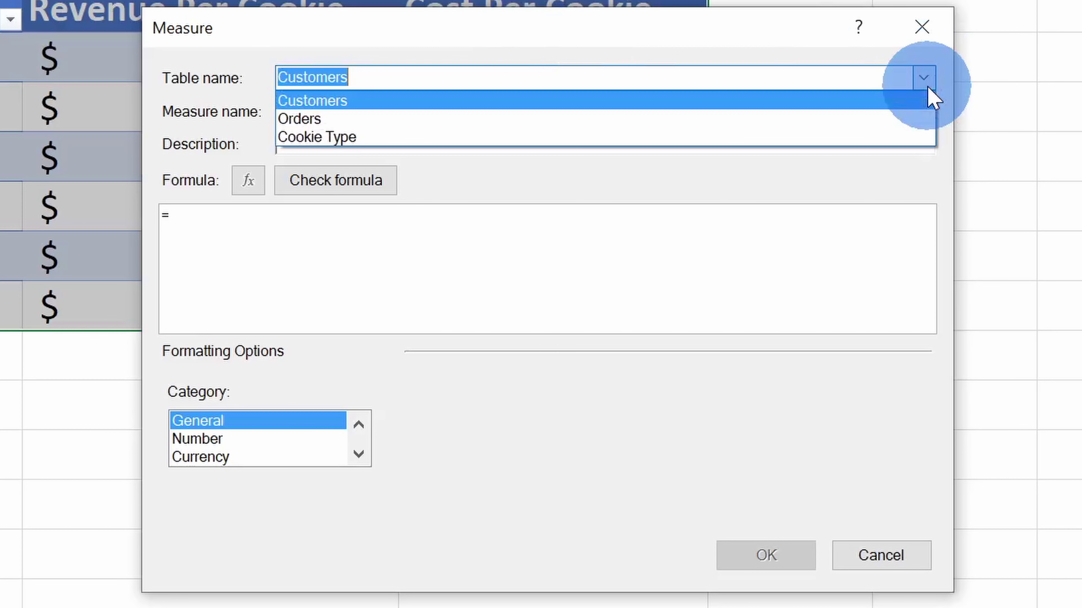
click(943, 65)
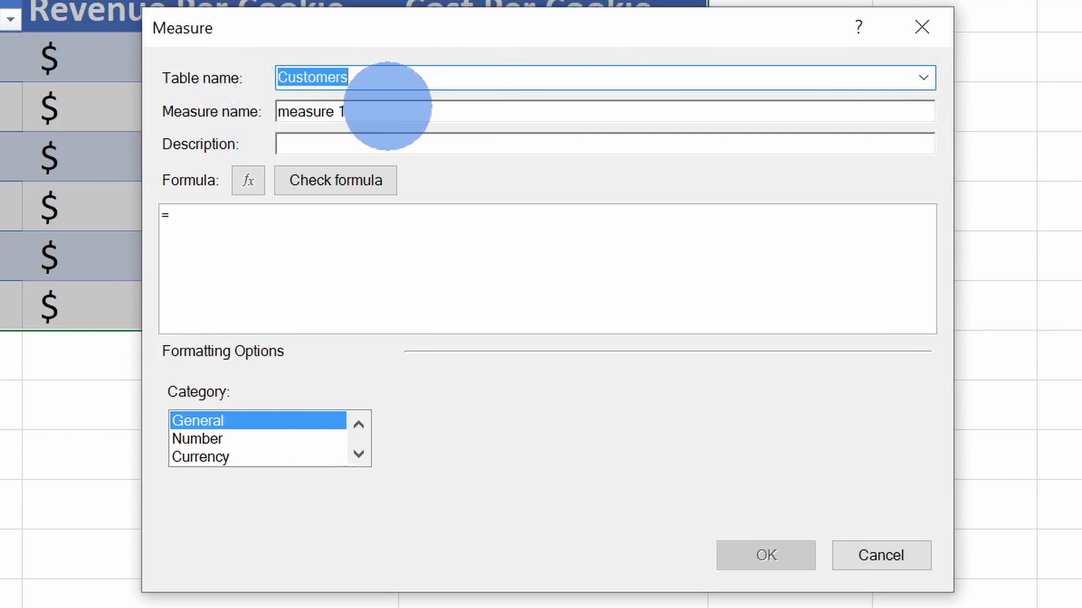
key(Tab)
text(Total number of customers)
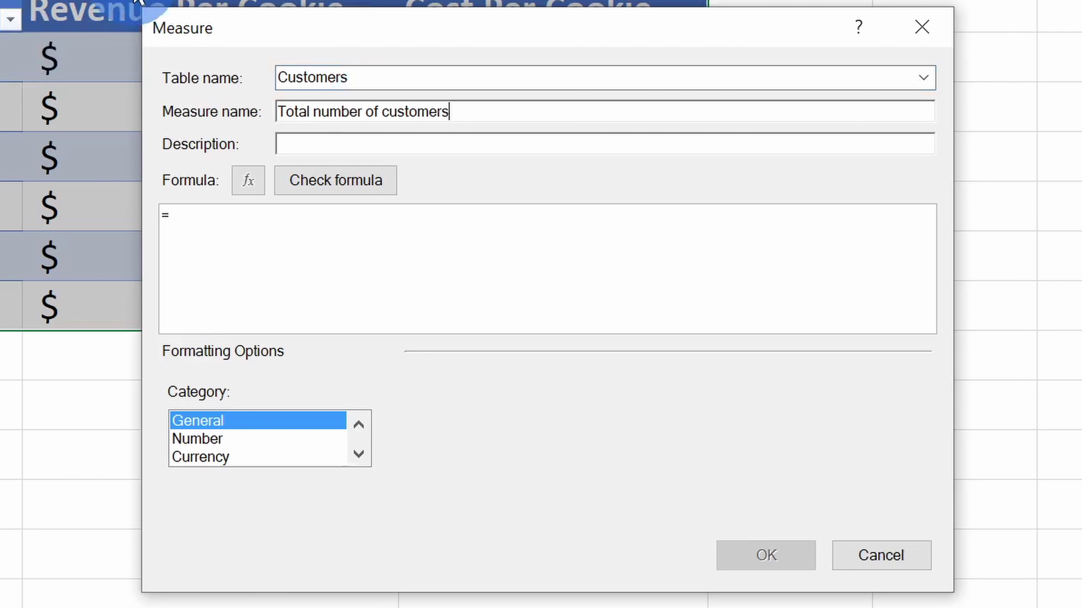
click(323, 143)
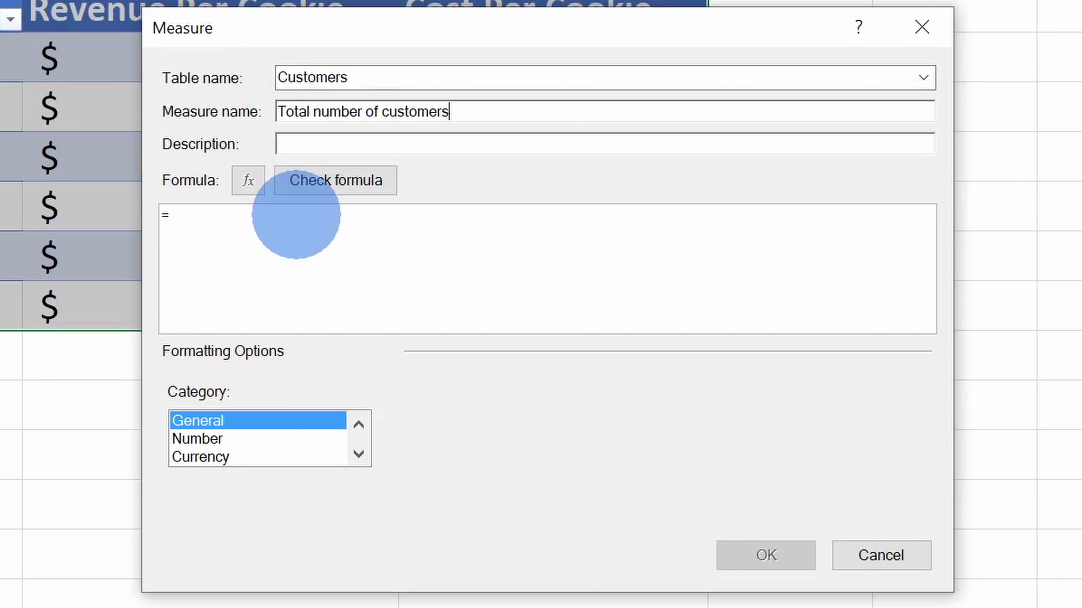
Enter the measure's formula =DISTINCTCOUNT([Customer ID]) and check it for errors.
click(294, 214)
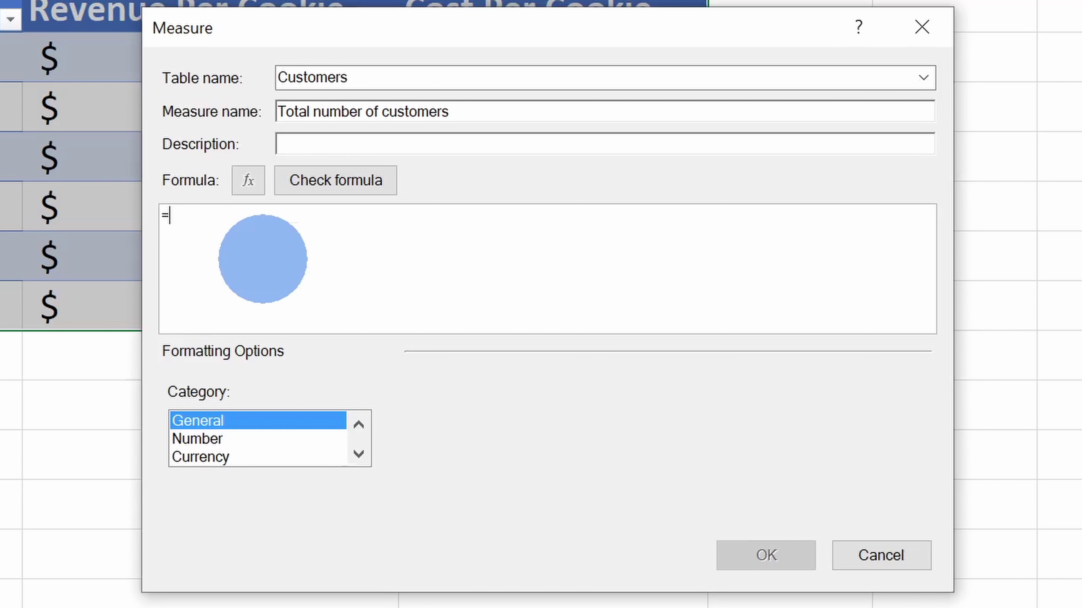
text(d)
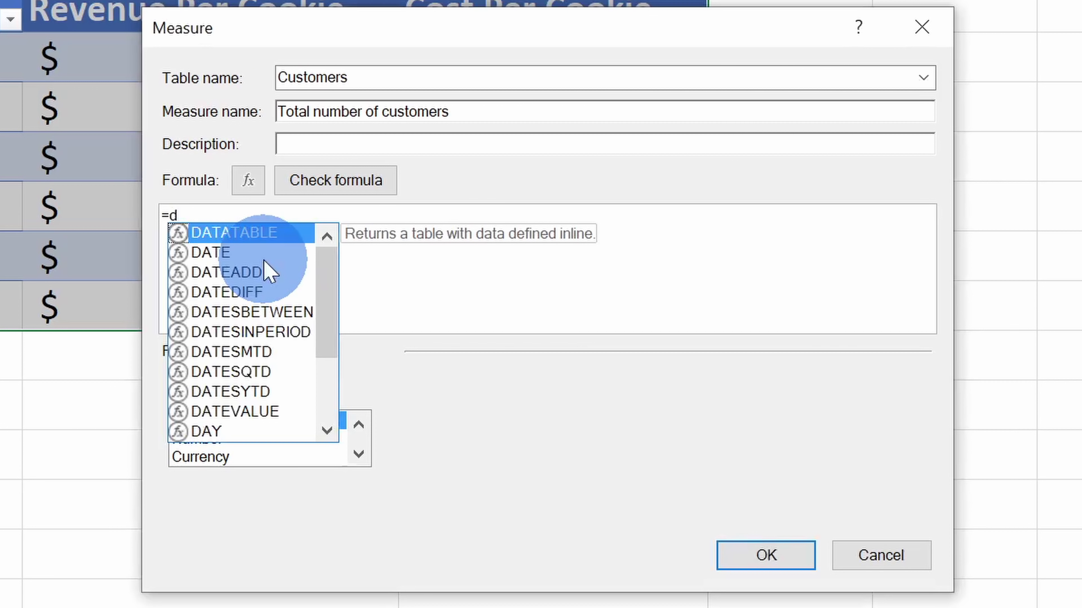
text(c)
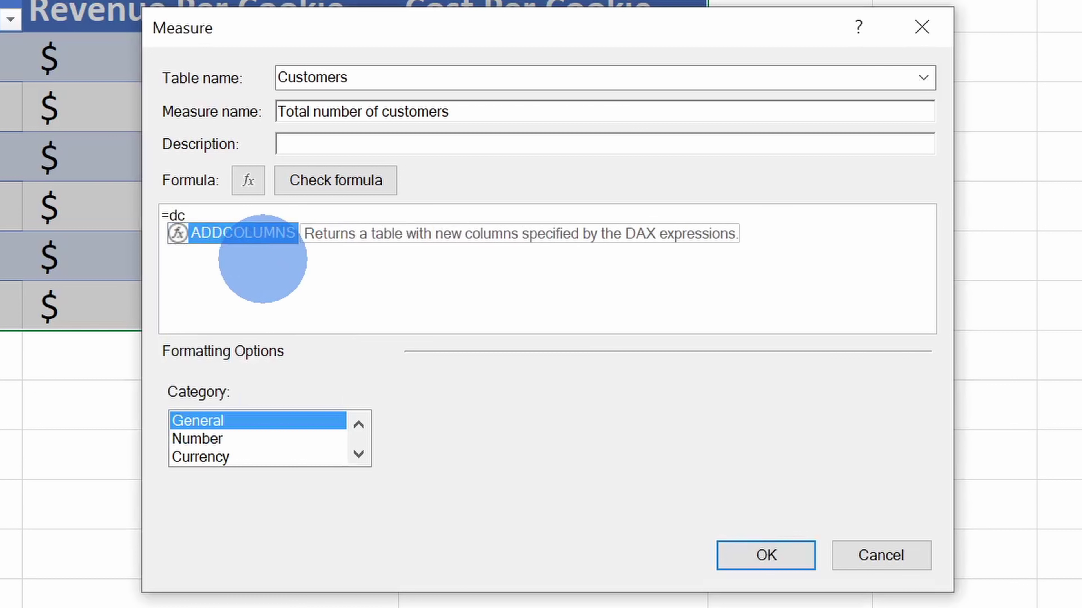
key(BackSpace)
text(ist)
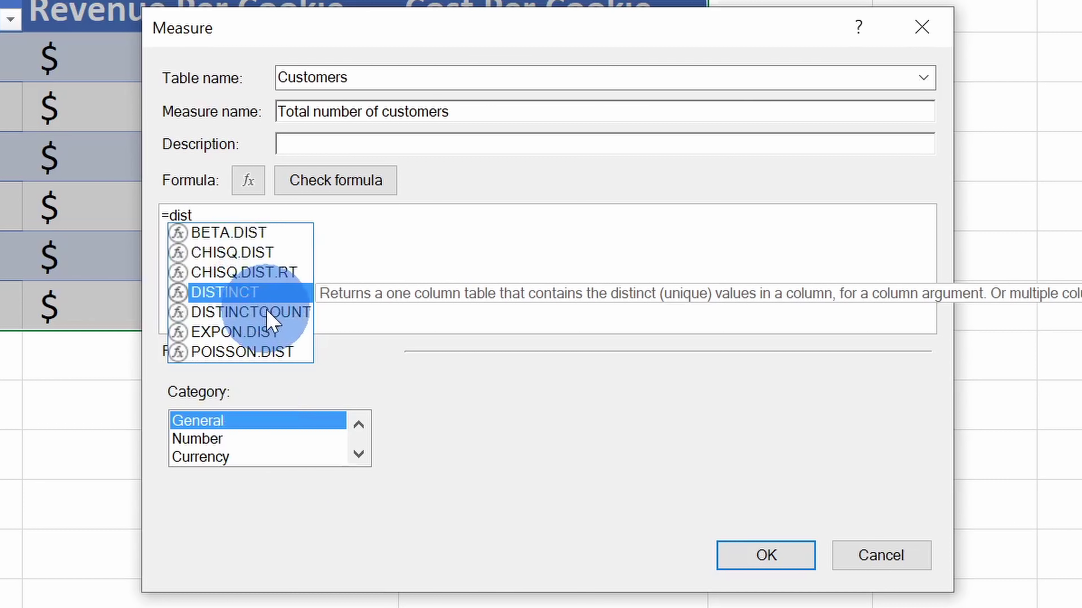
click(254, 314)
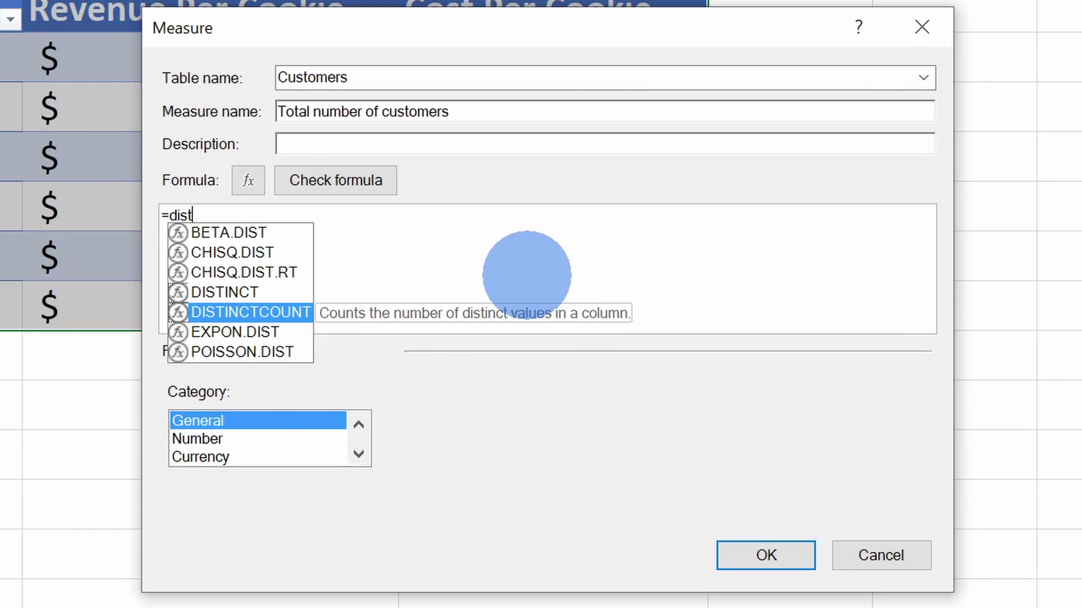
double_click(271, 310)
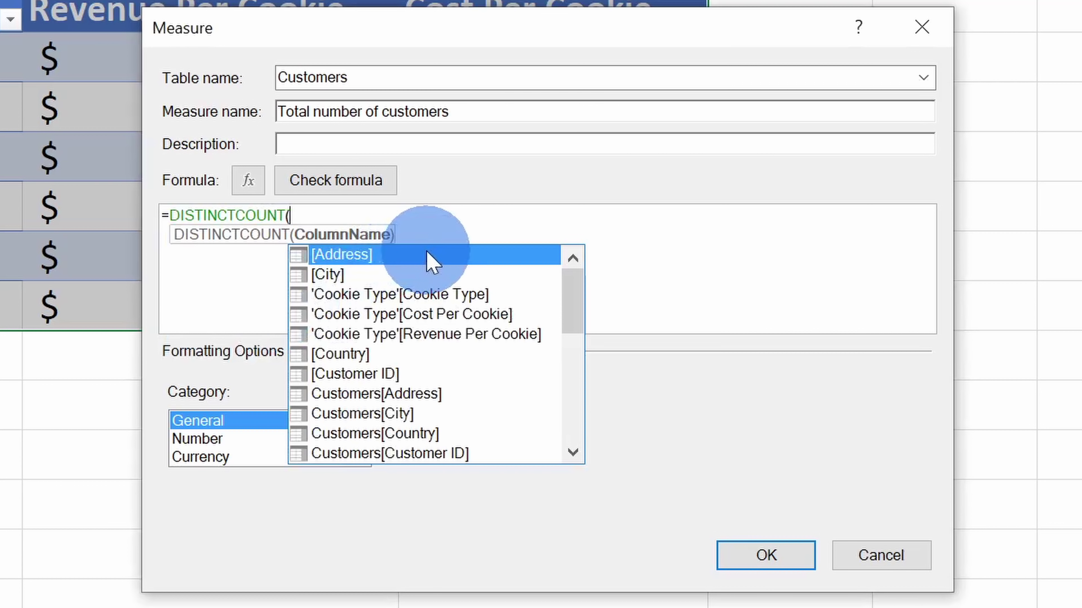
drag(574, 297, 563, 255)
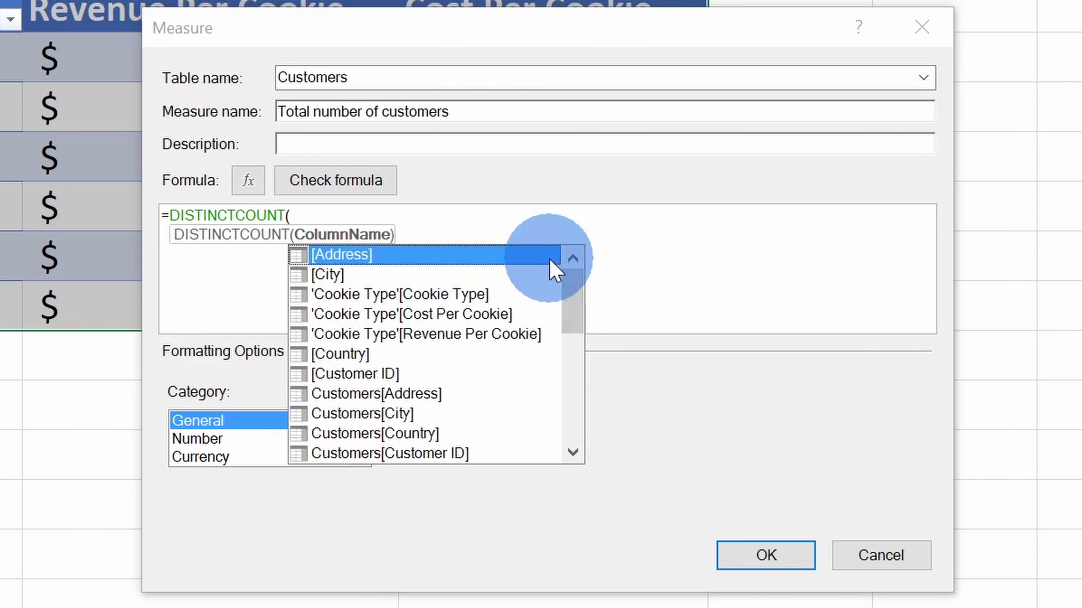
click(400, 375)
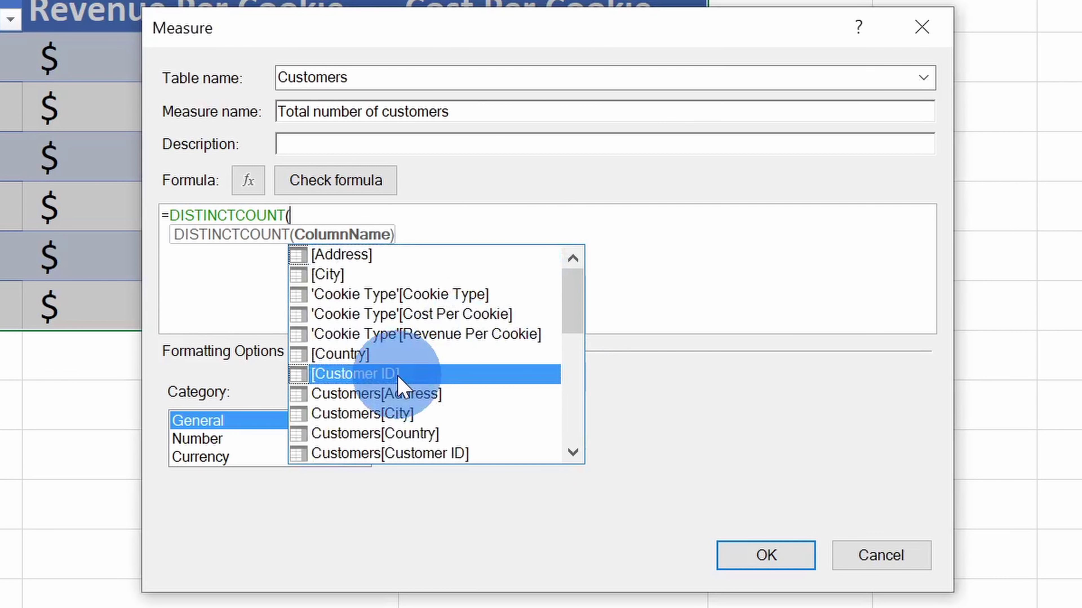
click(401, 374)
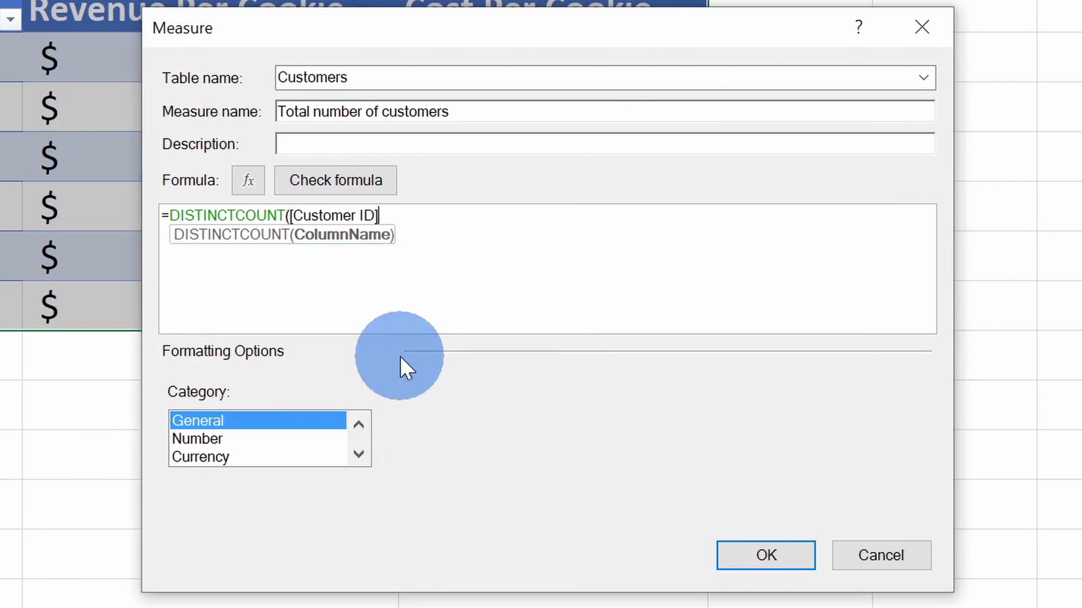
text())
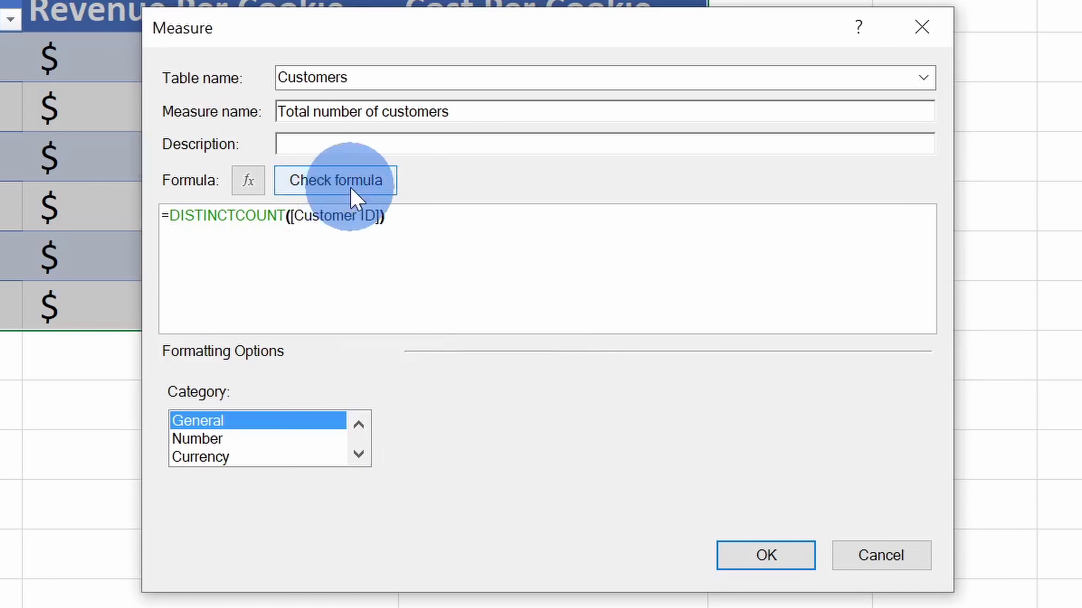
click(355, 196)
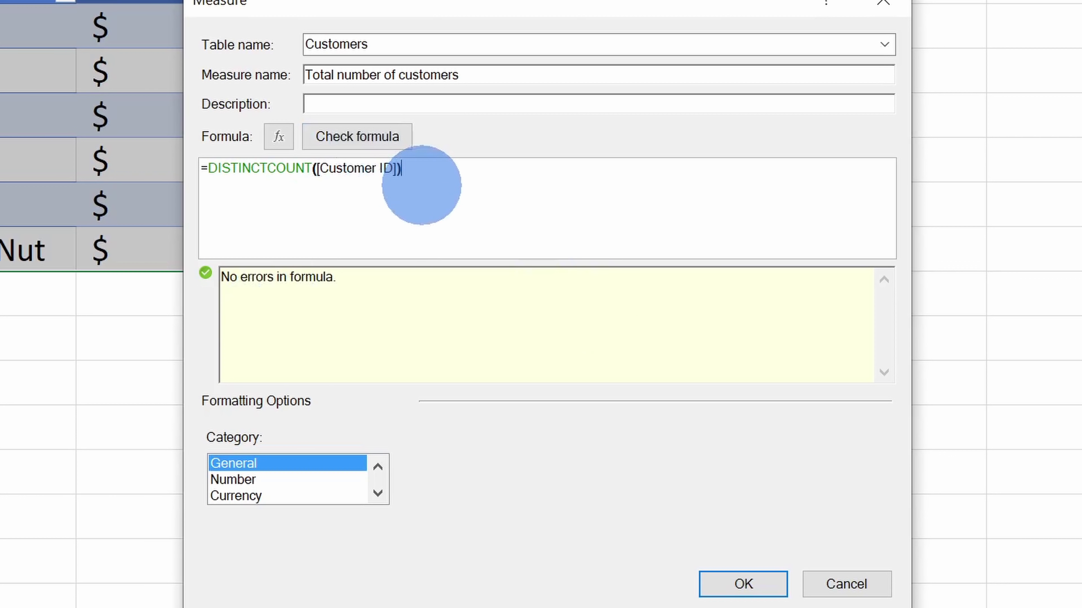
Format the customer-count measure as a decimal number with 0 decimal places and save the measure.
click(278, 480)
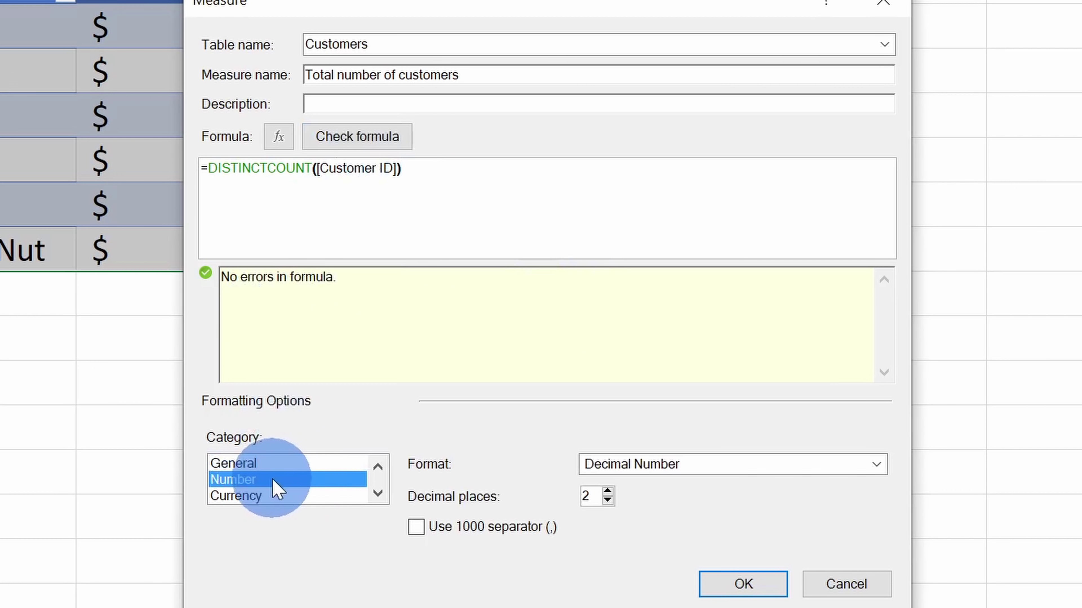
click(609, 499)
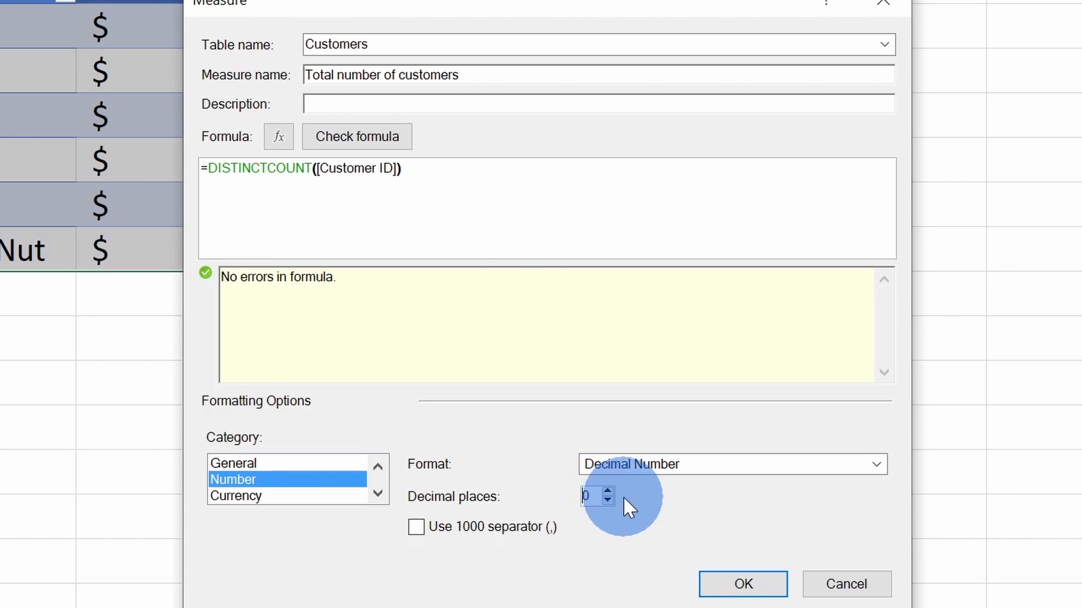
click(739, 586)
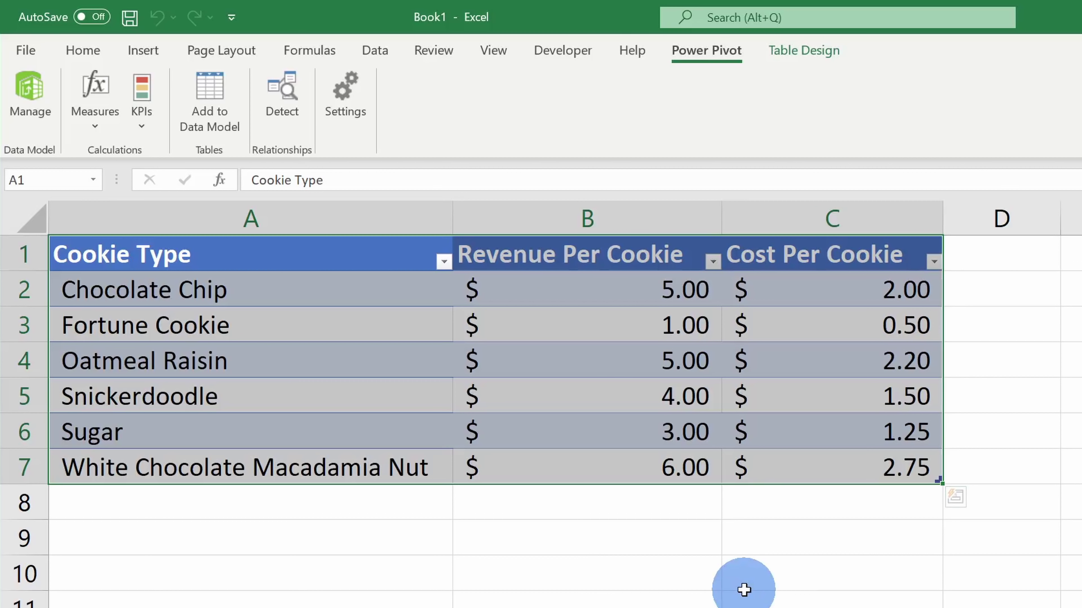
Reopen the data model on the Customers table and widen the Customer ID column to show the full customer-count measure.
click(34, 95)
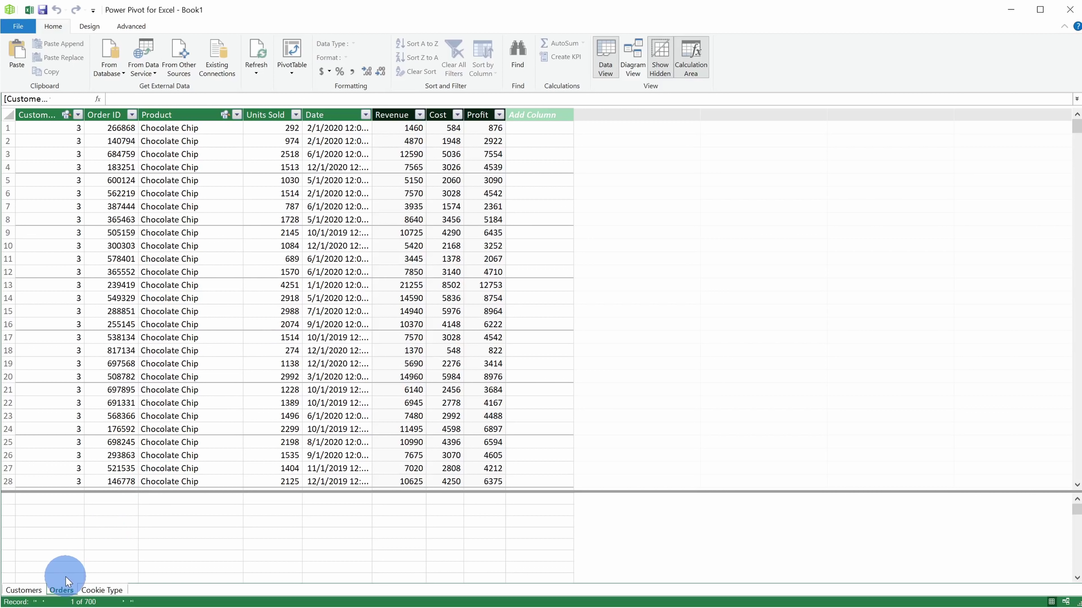
click(25, 590)
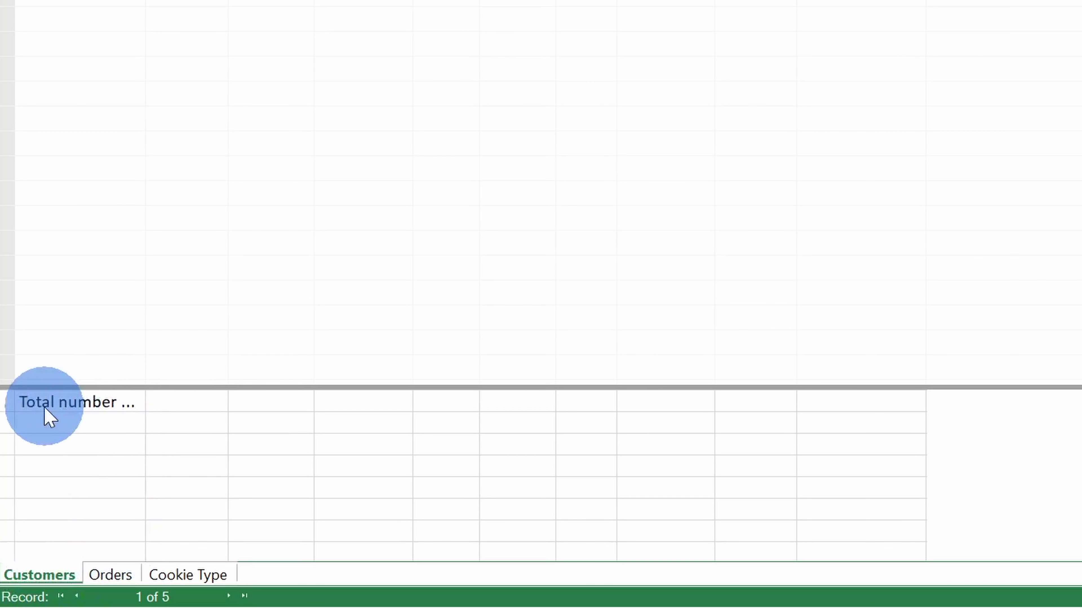
mouse_move(55, 414)
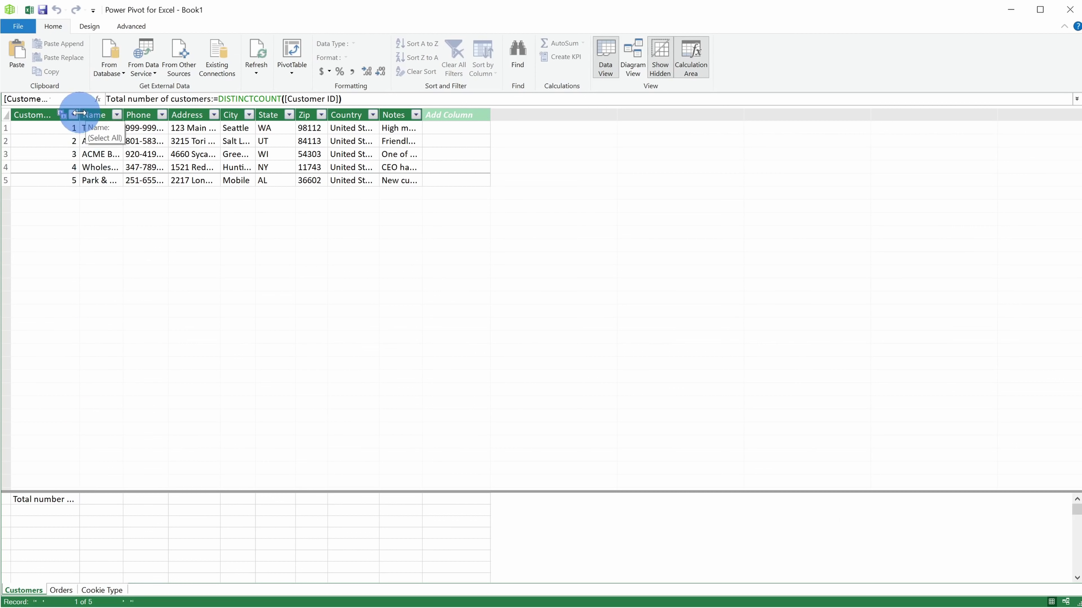
drag(79, 113, 189, 111)
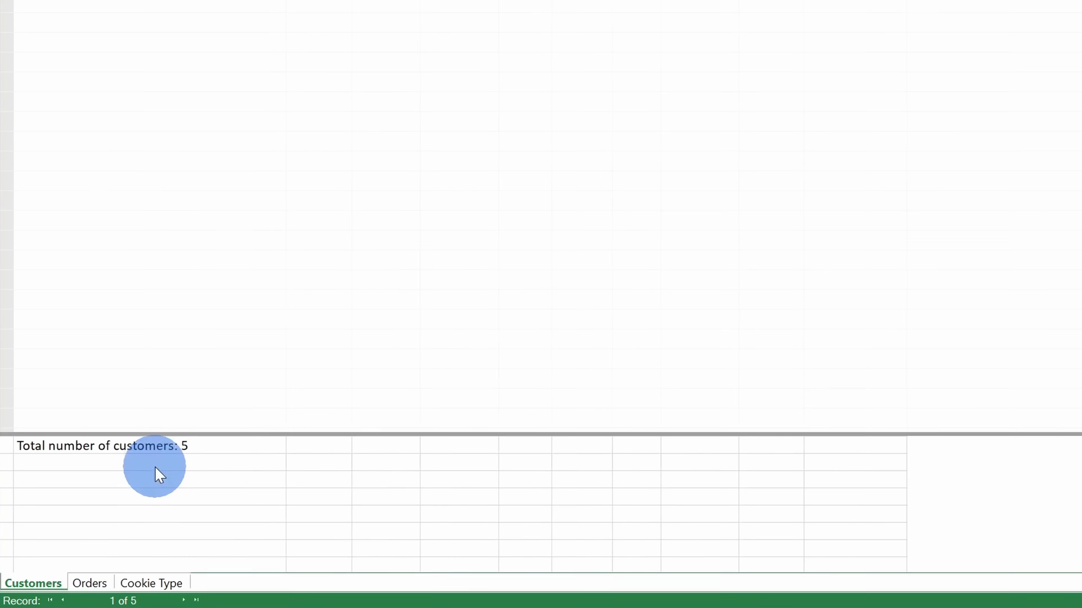
click(160, 450)
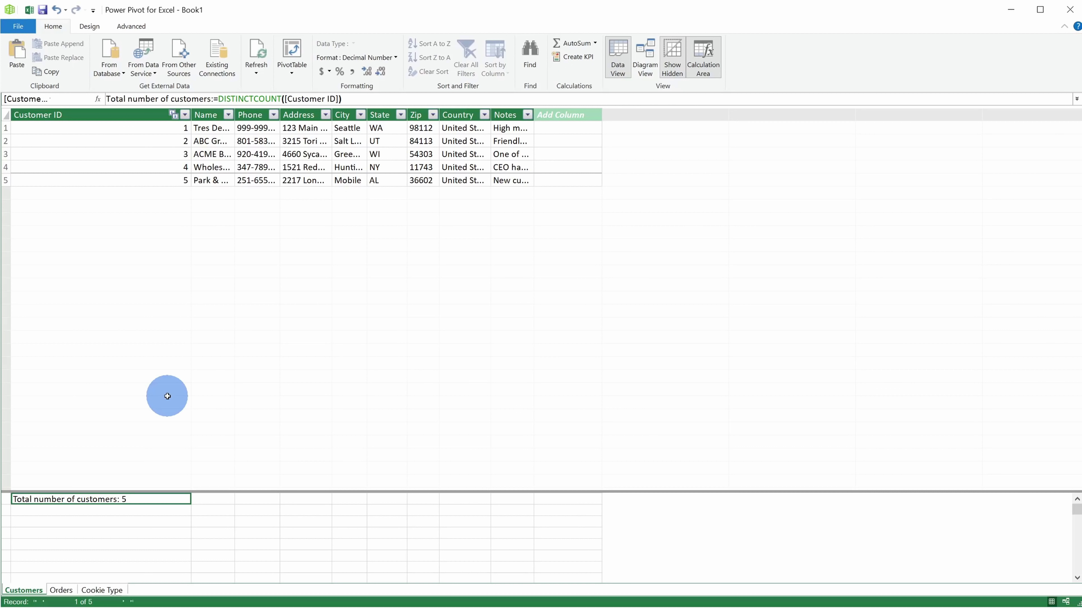
Add a measure with the formula =SUM(Orders[Profit]) in the calculation area cell directly below the customer-count measure.
click(117, 512)
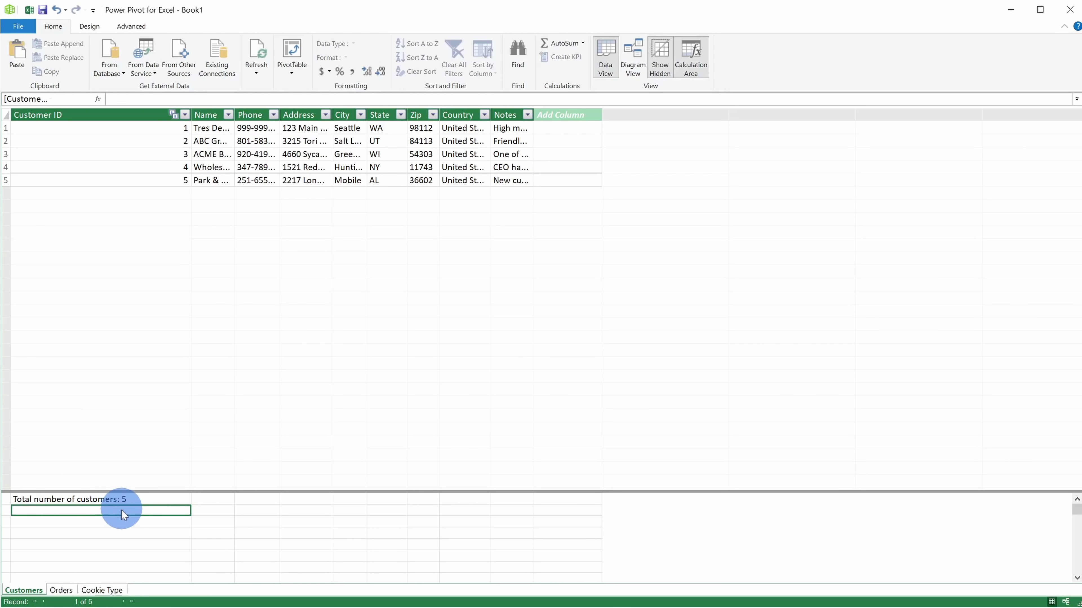
text(=)
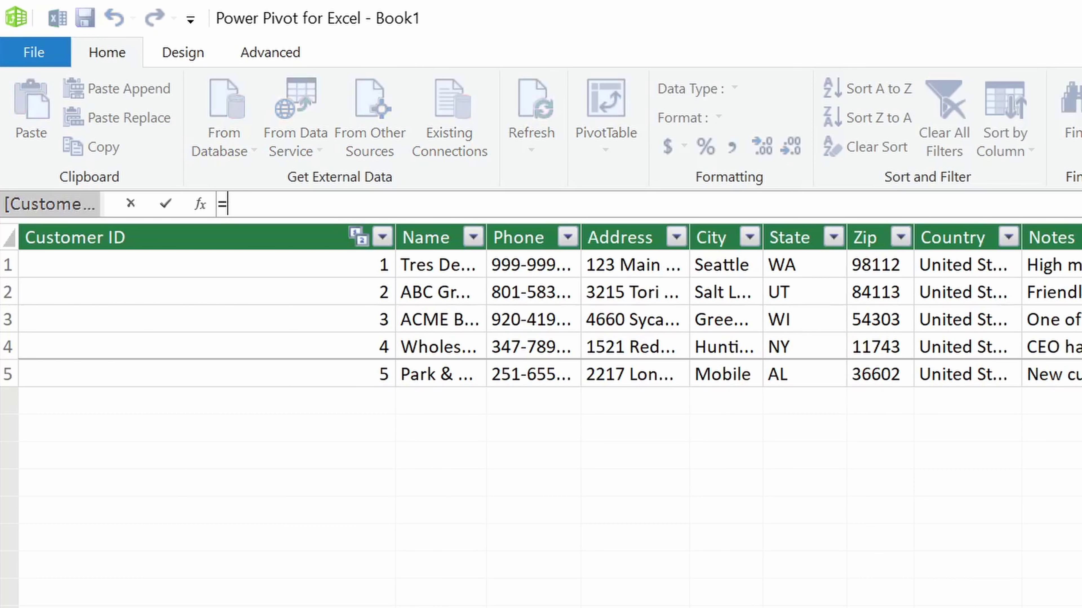
text(sum)
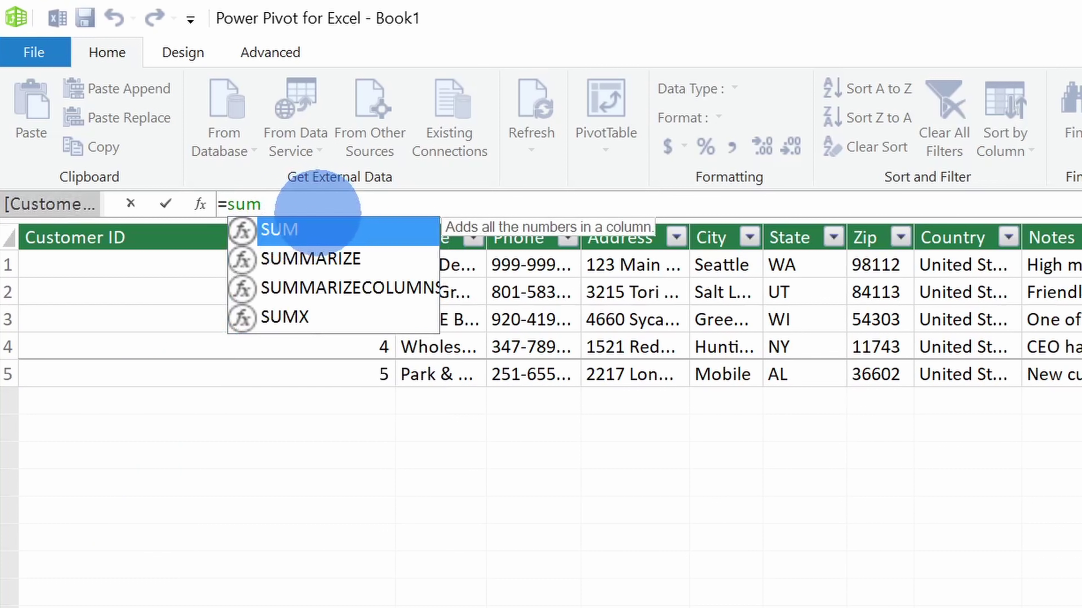
double_click(330, 232)
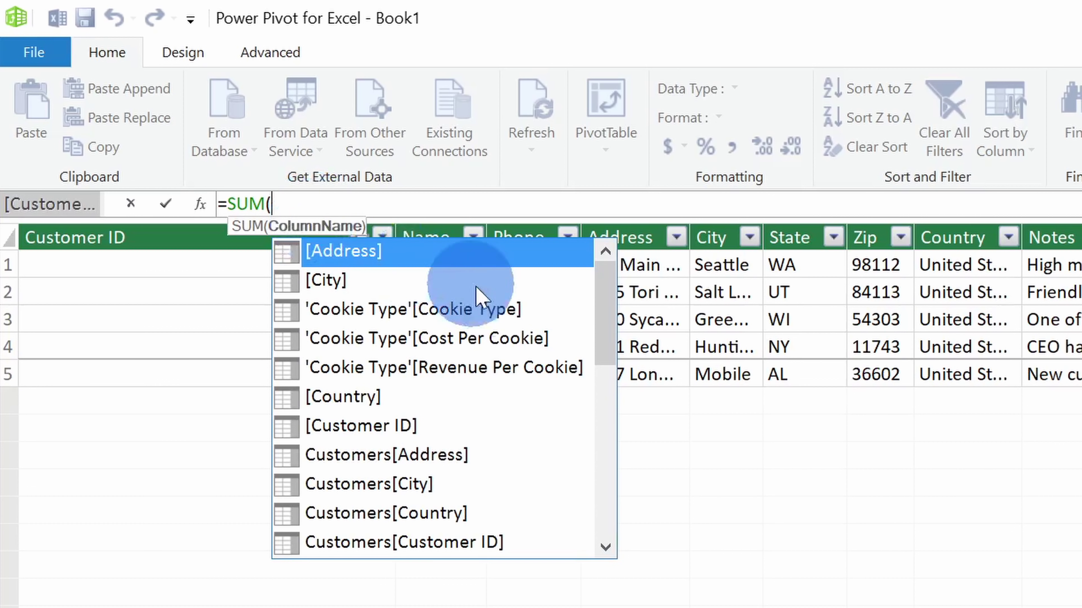
drag(601, 298, 568, 458)
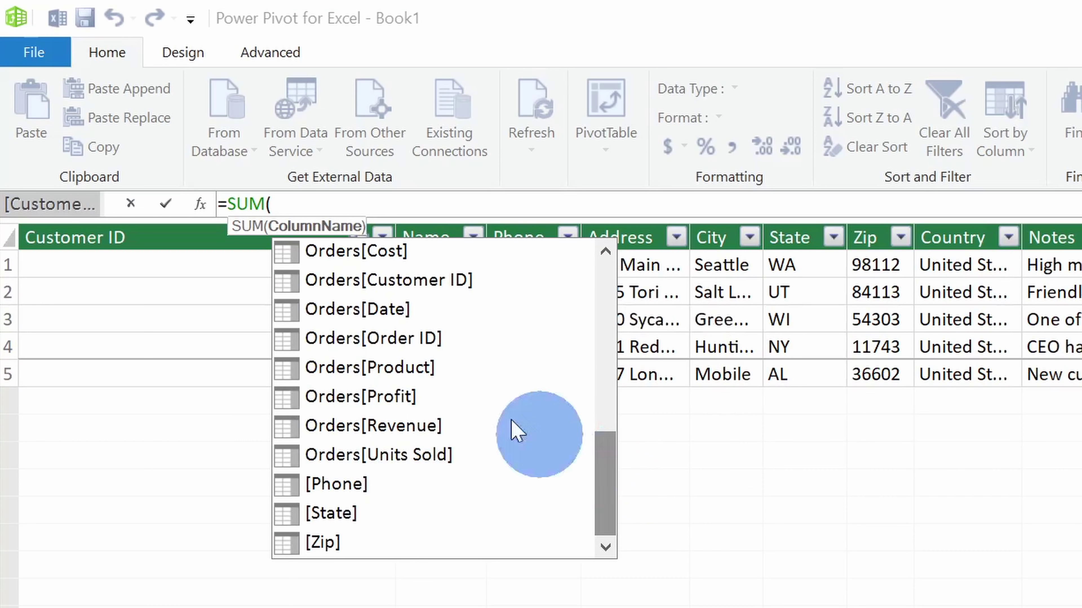
double_click(380, 403)
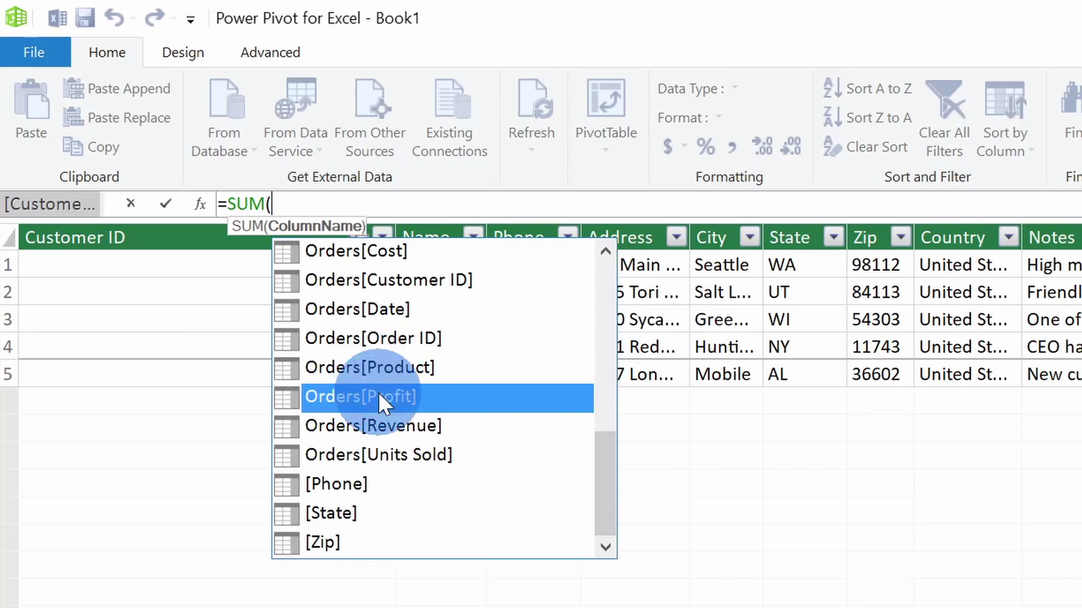
text())
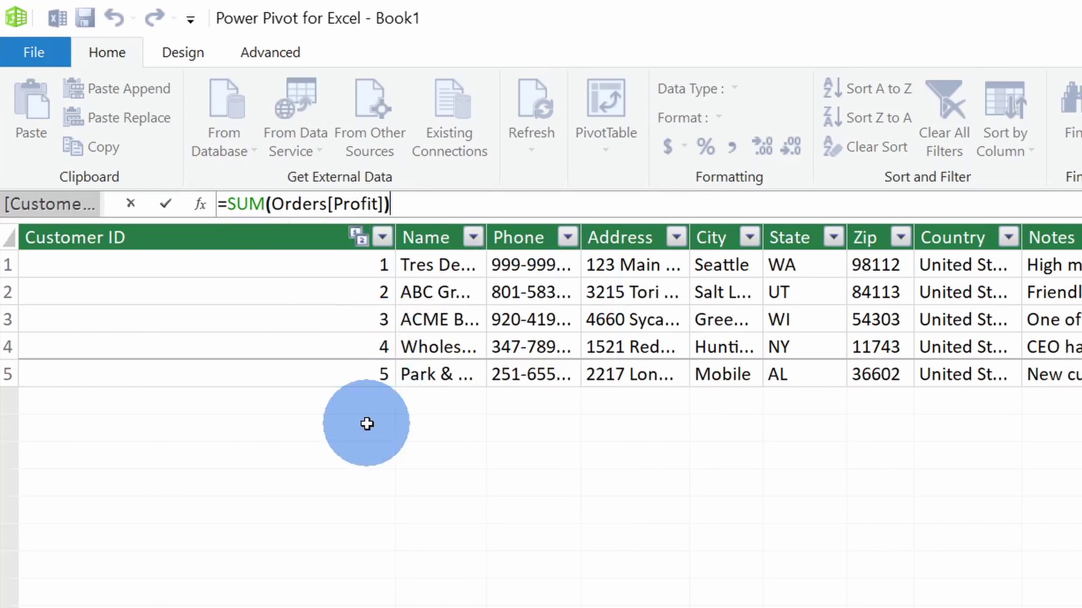
key(Return)
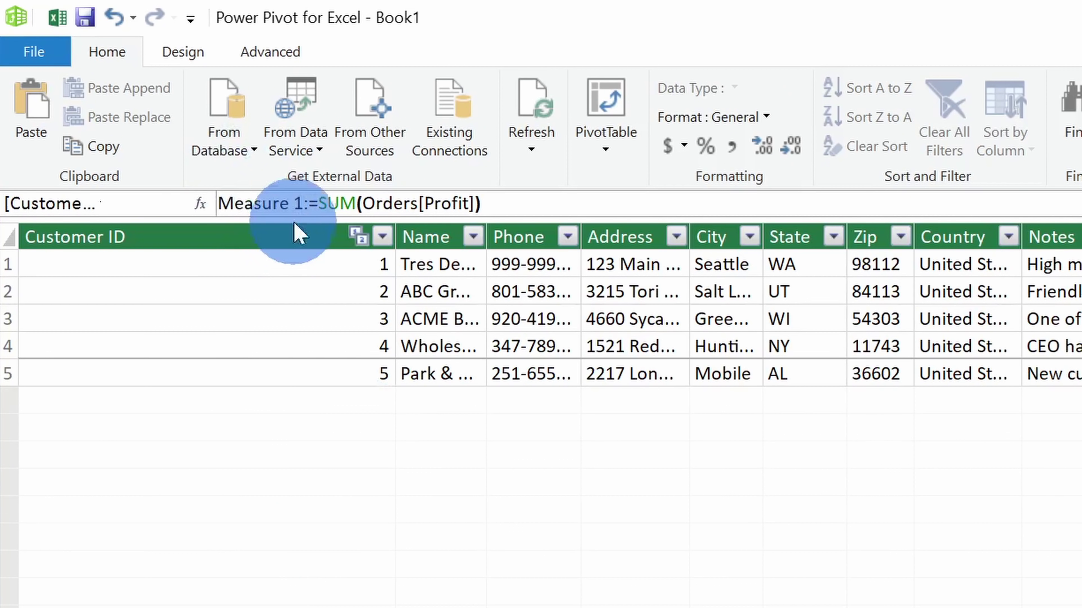
Rename the profit sum measure "Total Profit" and format it as $ English (United States) currency.
click(294, 203)
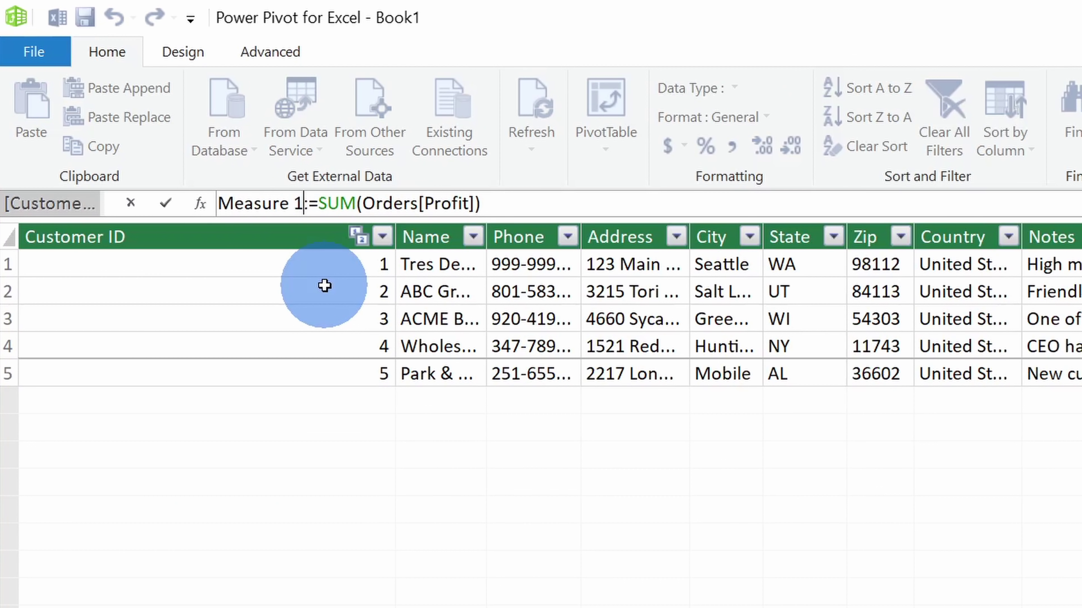
key(shift+Home)
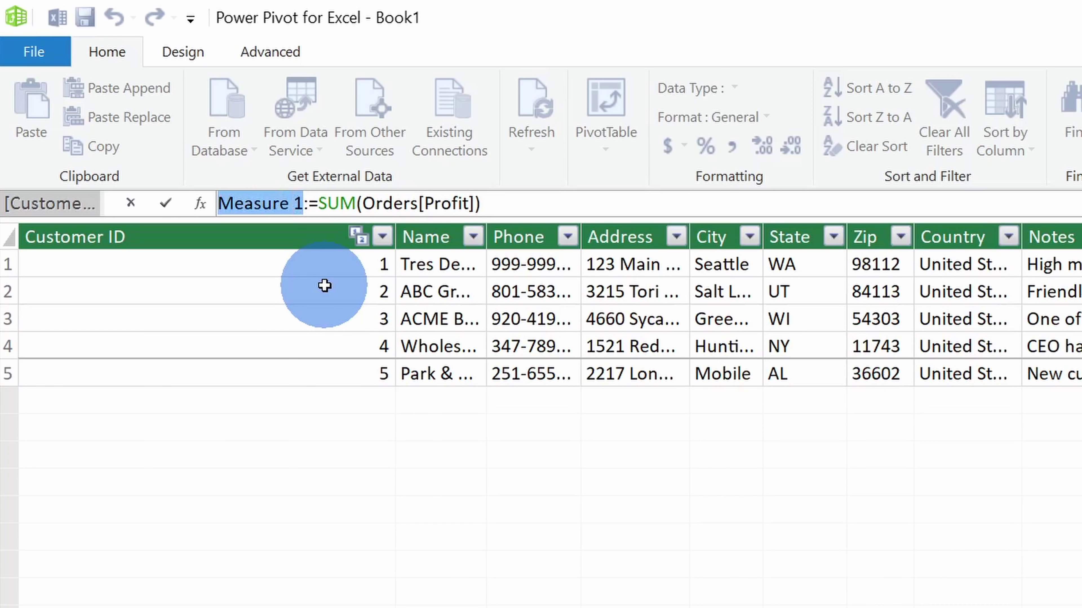
text(Total Profit)
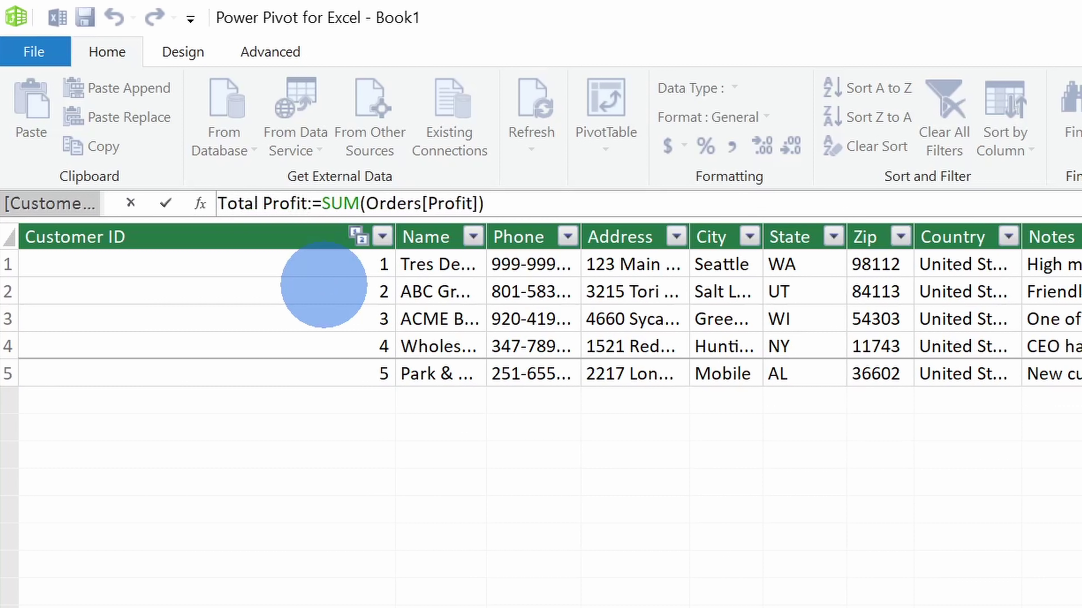
key(Return)
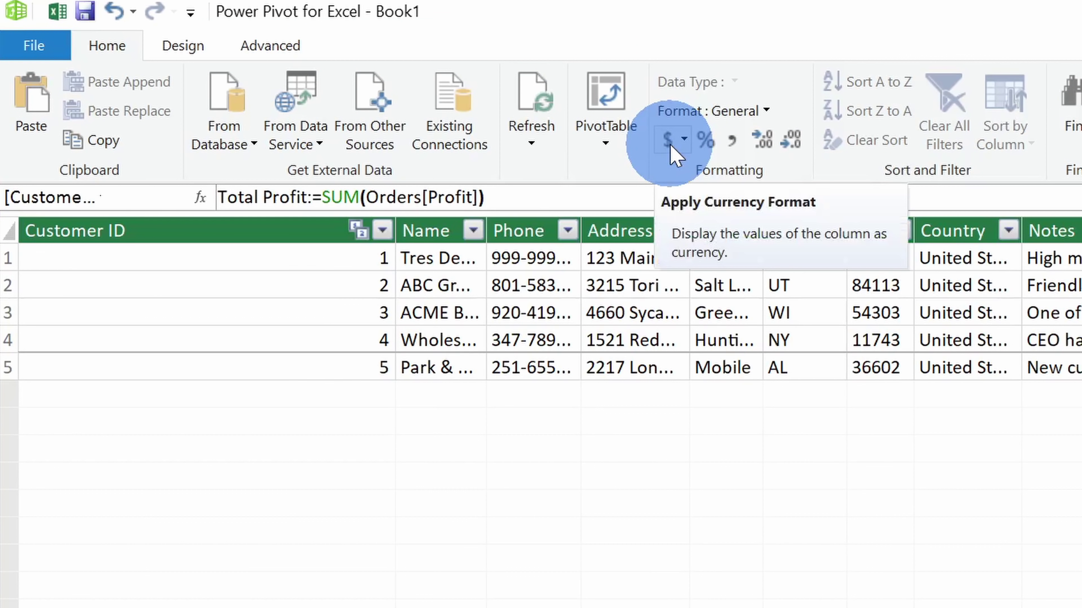
click(672, 147)
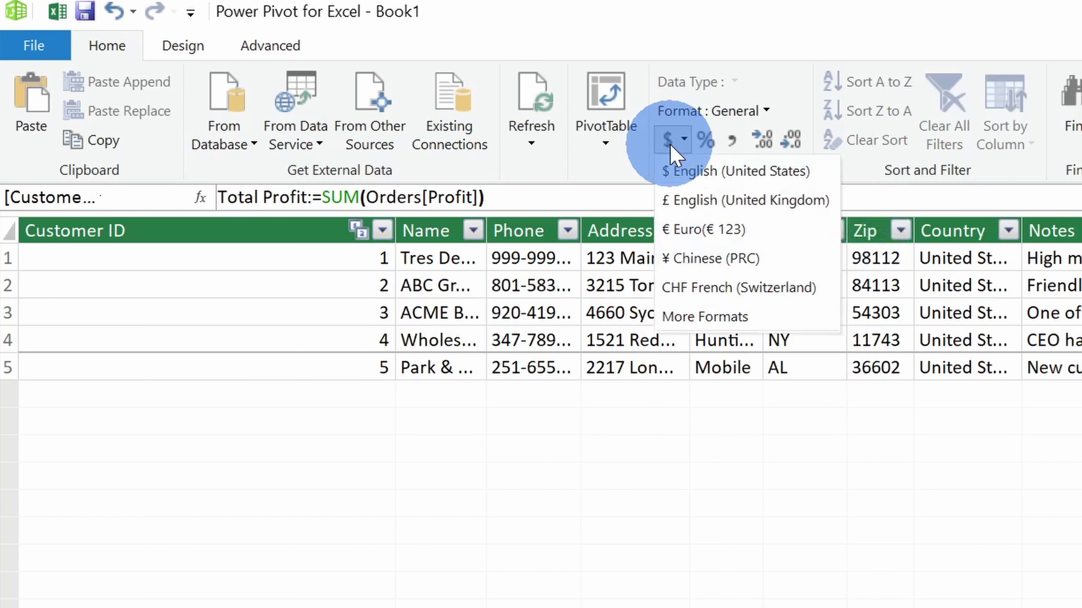
click(691, 172)
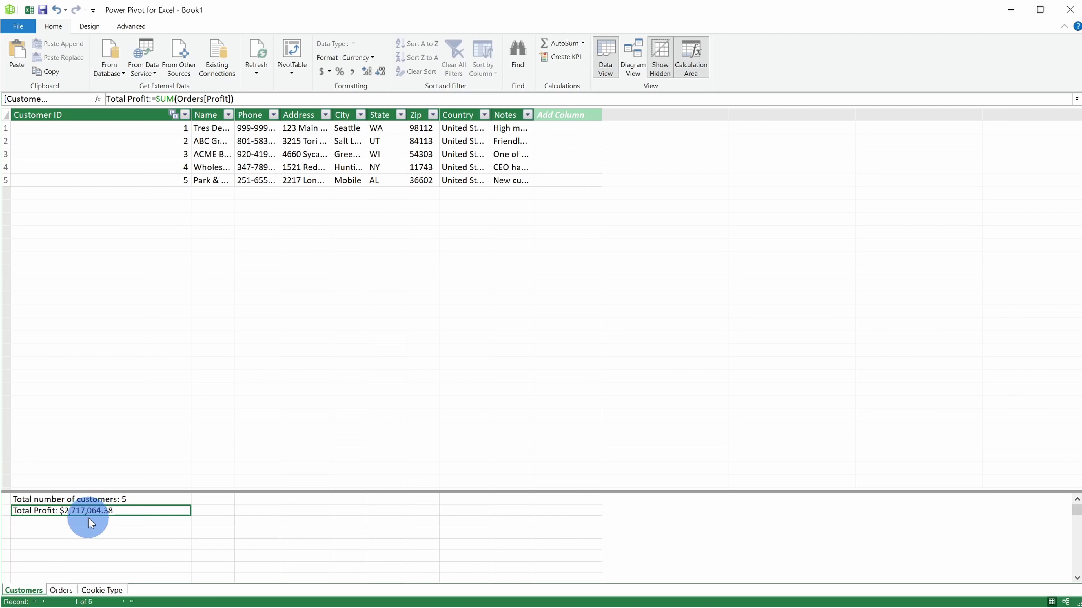
Add a measure below Total Profit with the formula =[Total Profit]/[Total number of customers].
click(91, 525)
text(=)
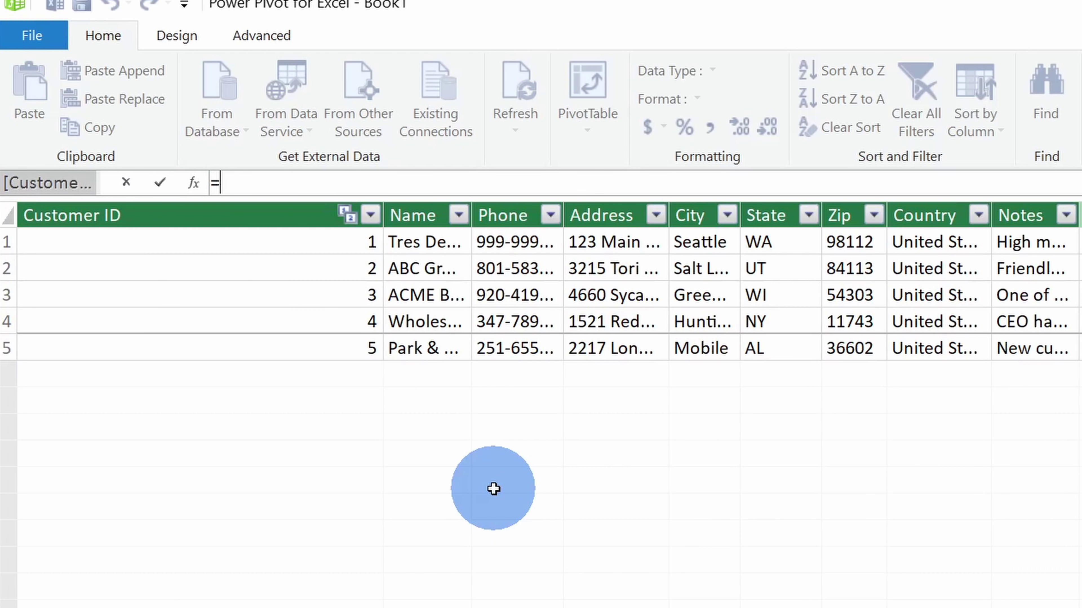
text(Total)
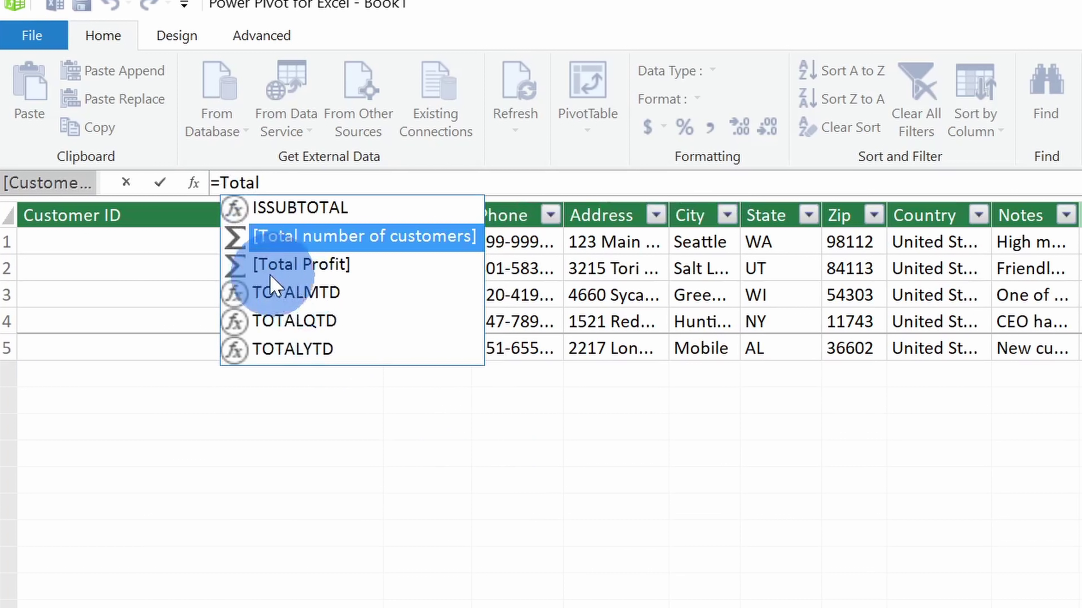
click(332, 268)
double_click(332, 268)
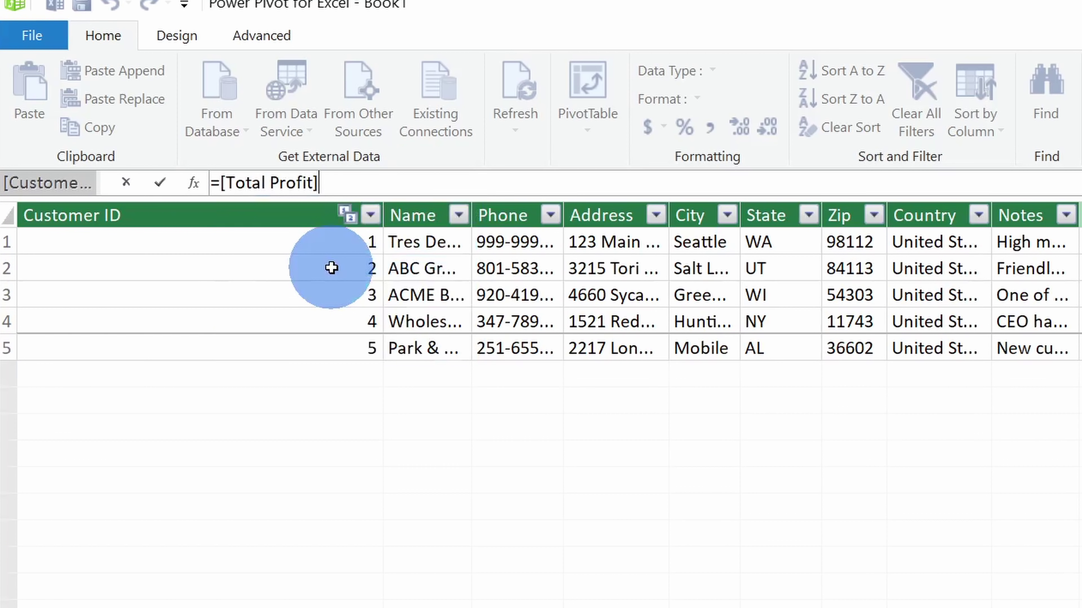
text(/Tota)
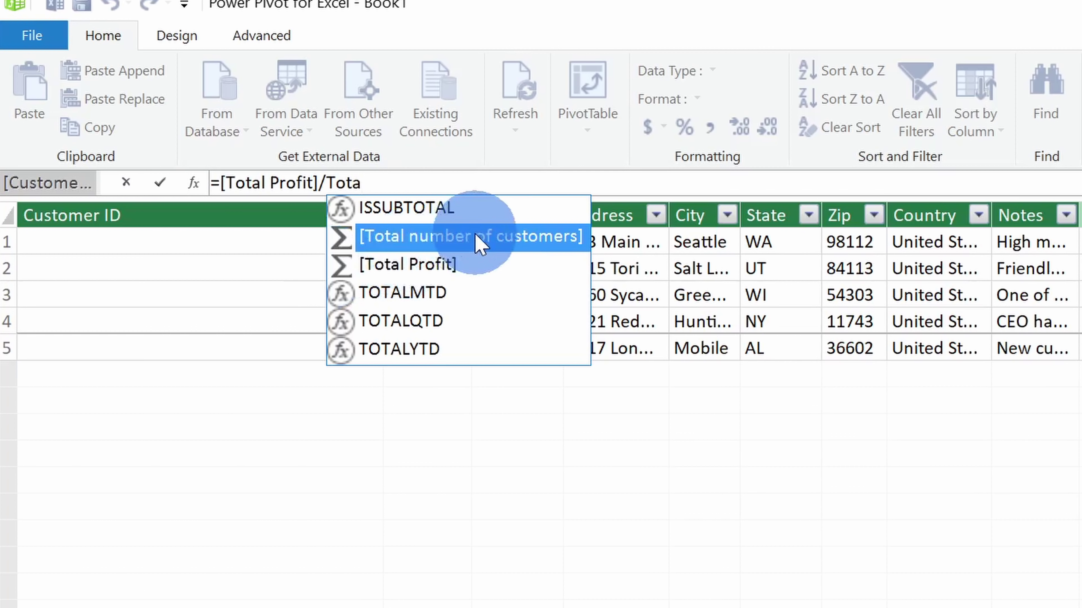
double_click(464, 242)
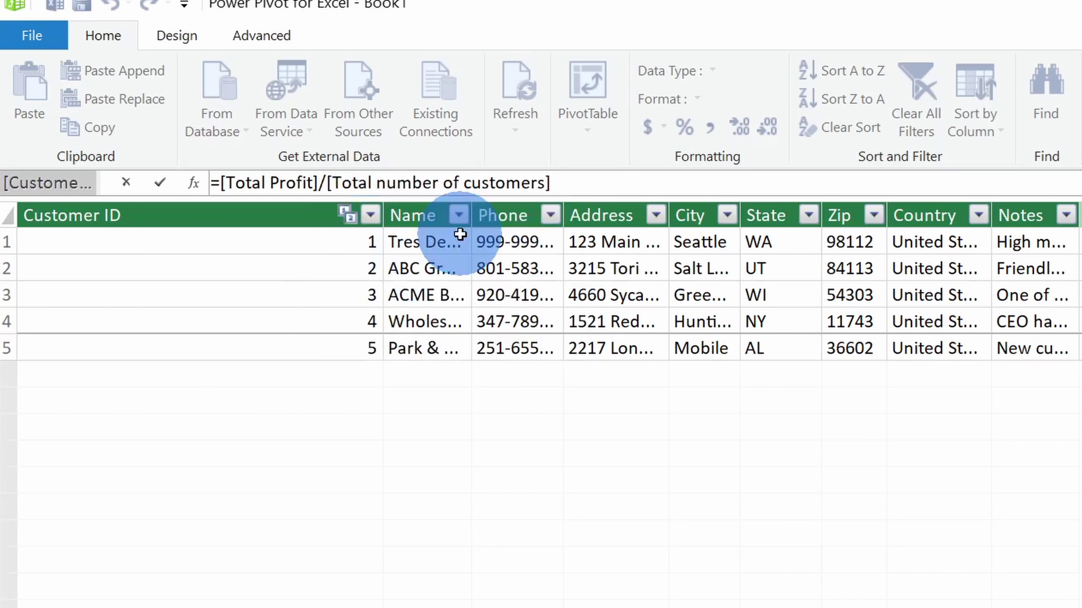
click(565, 340)
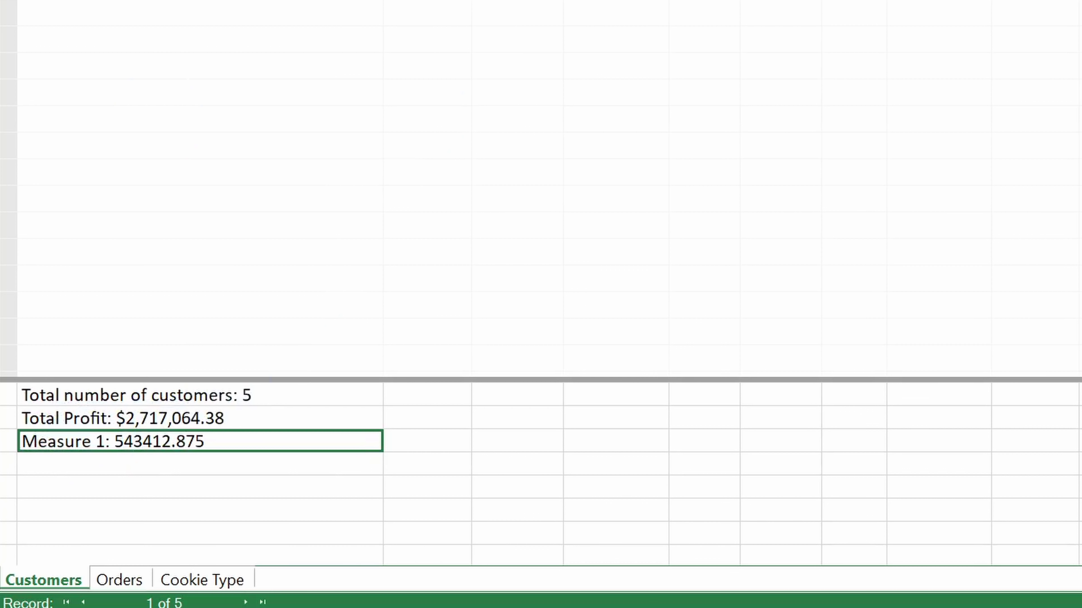
Rename the profit-by-customer-count measure "Average profit per customer".
drag(293, 197, 160, 201)
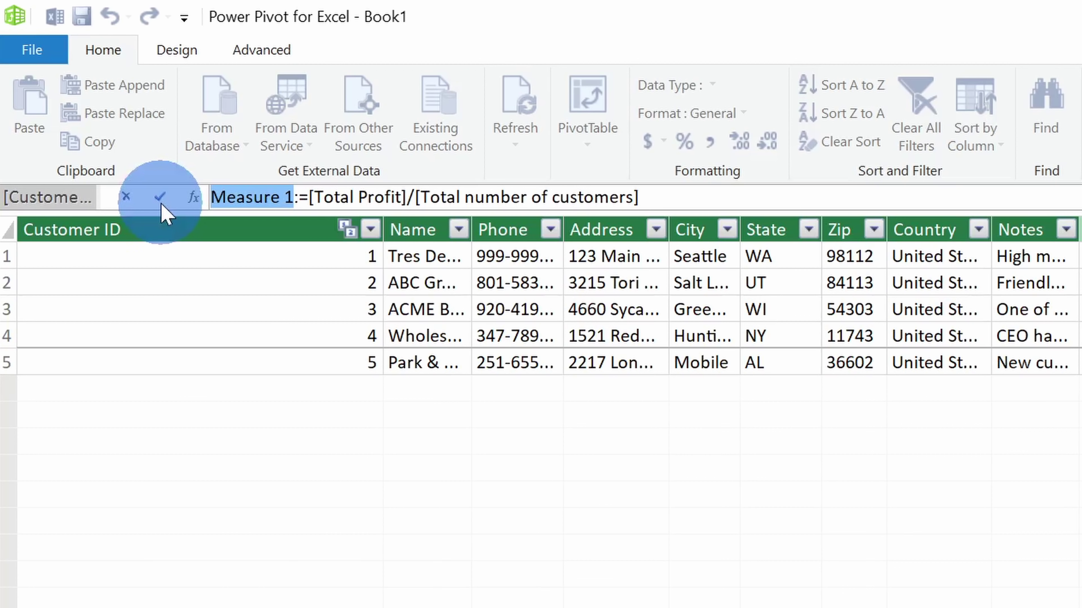
text(Average profi)
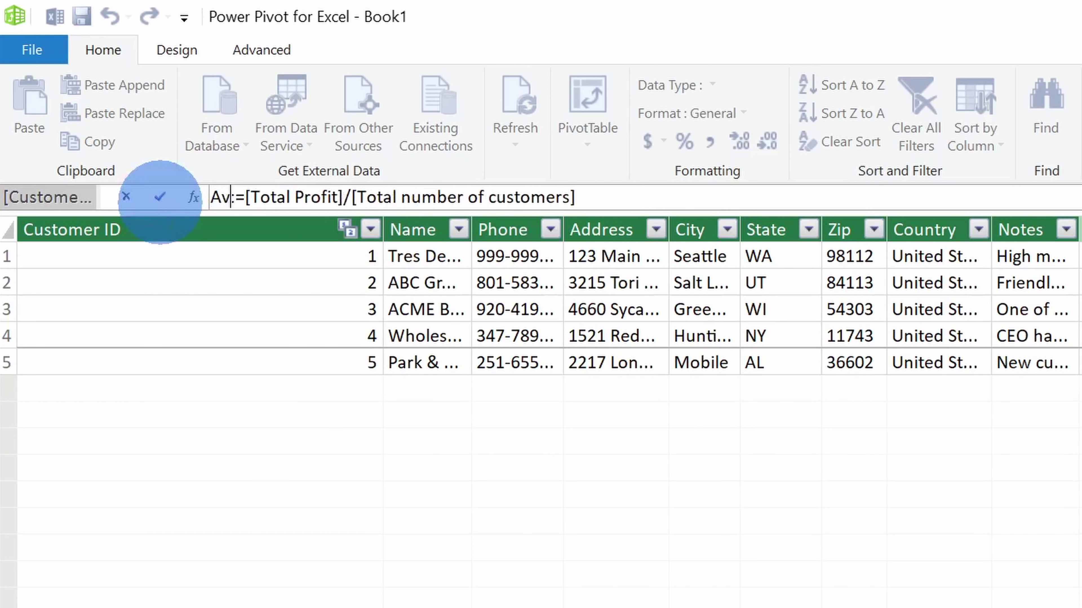
text(t per customer)
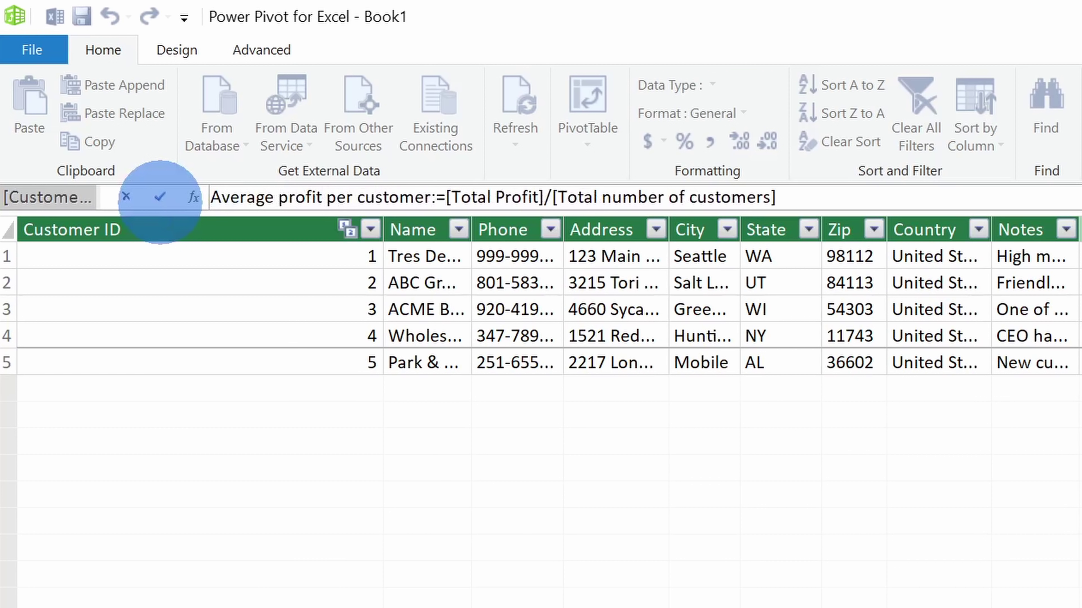
click(159, 197)
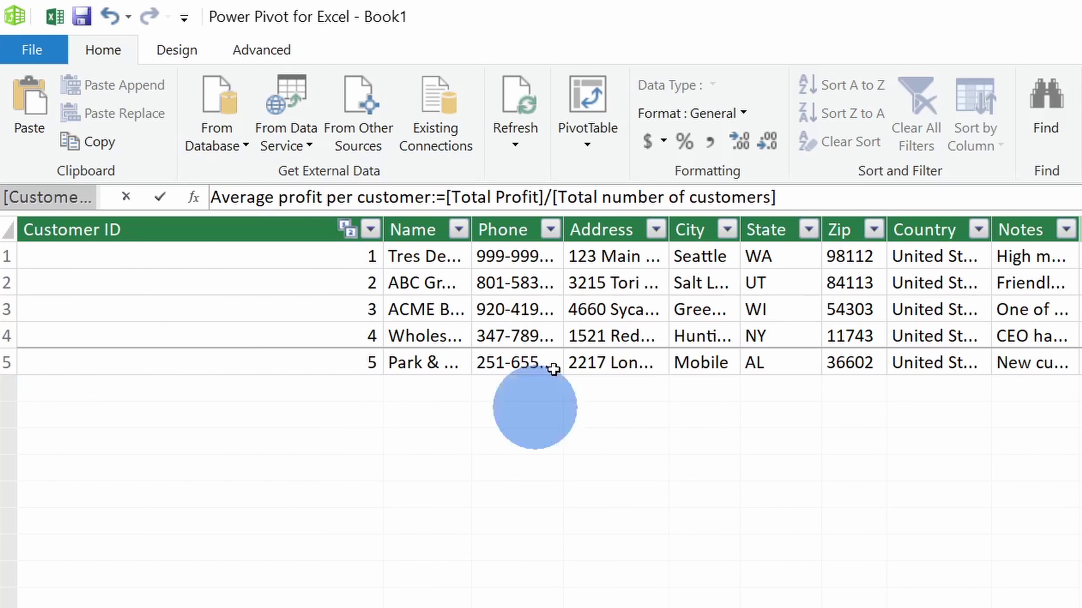
Format the average profit measure as $ English (United States) currency and close the data model window.
click(652, 143)
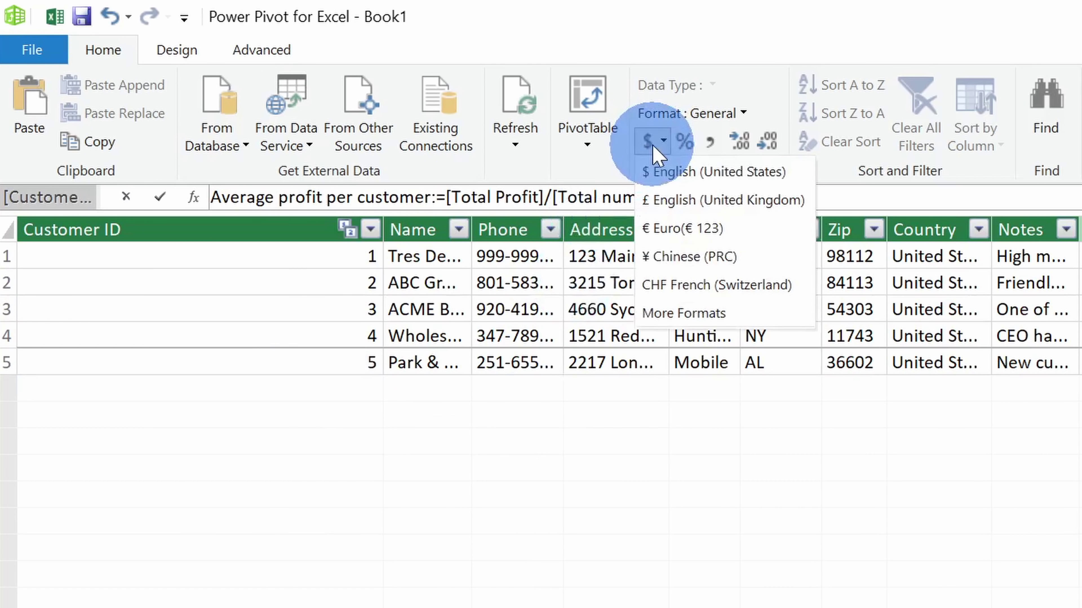
click(683, 171)
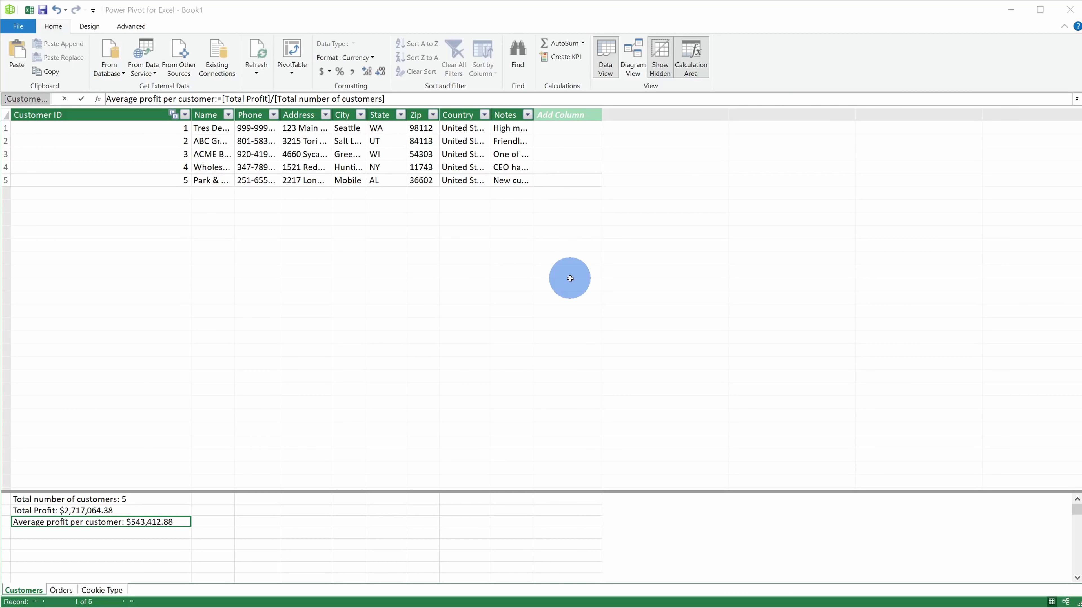
click(1070, 9)
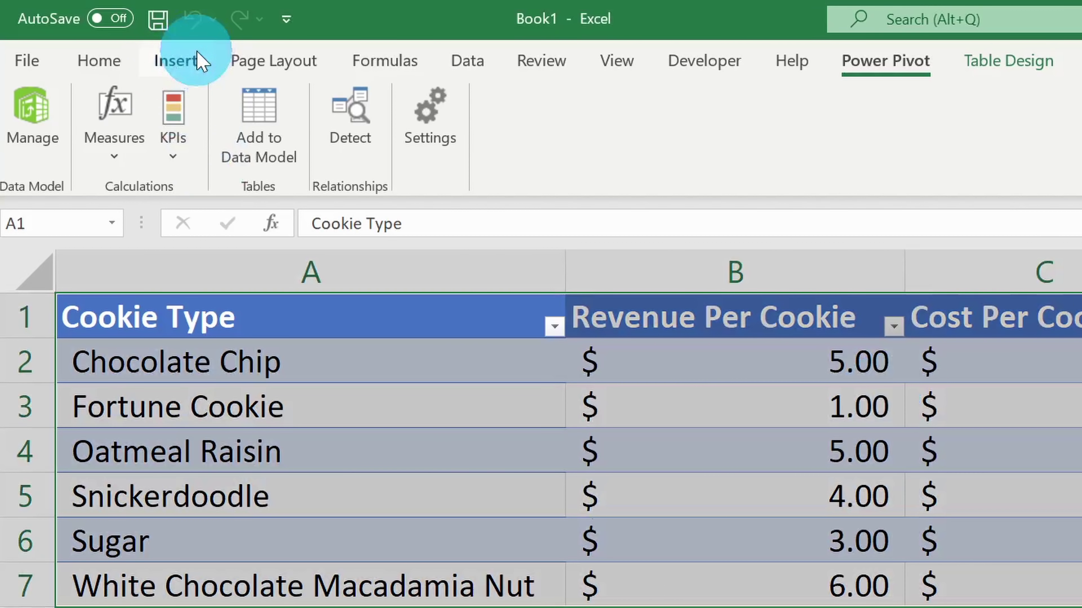
Insert a PivotTable from the workbook's data model on a new worksheet.
click(199, 60)
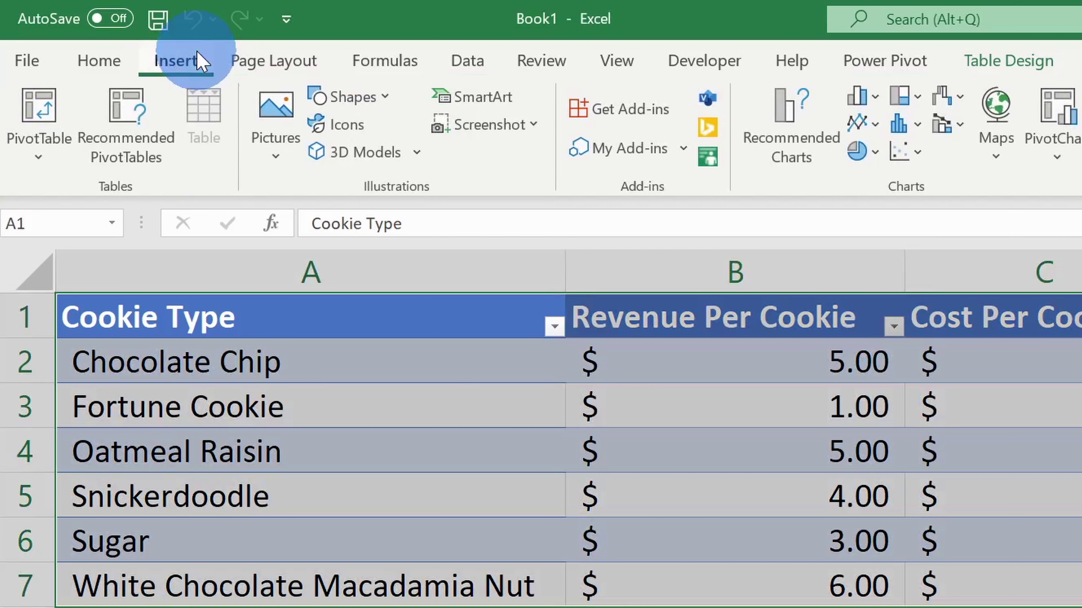
click(42, 149)
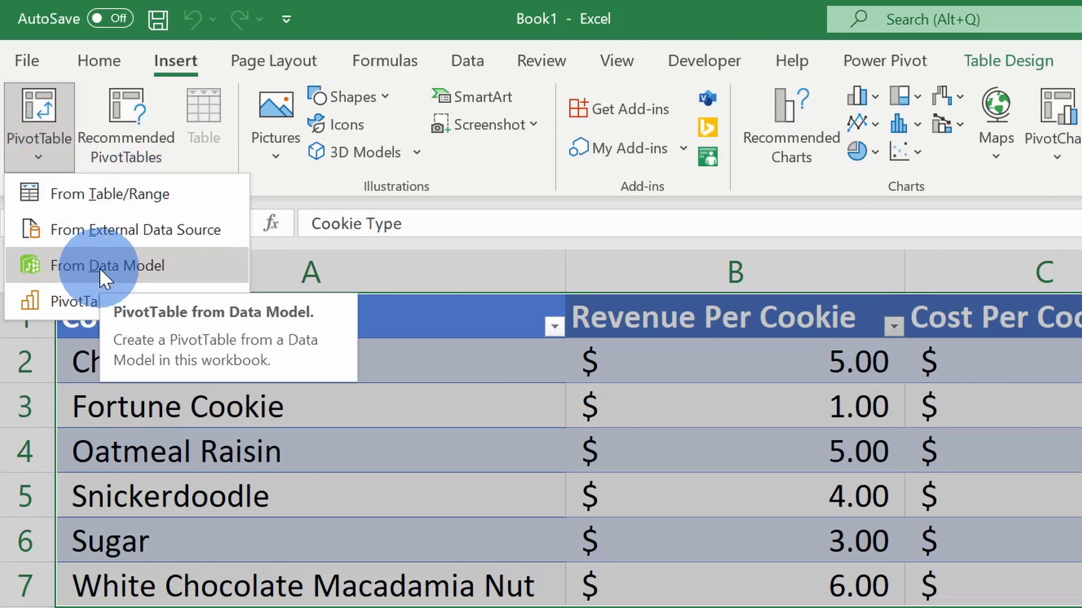
click(197, 269)
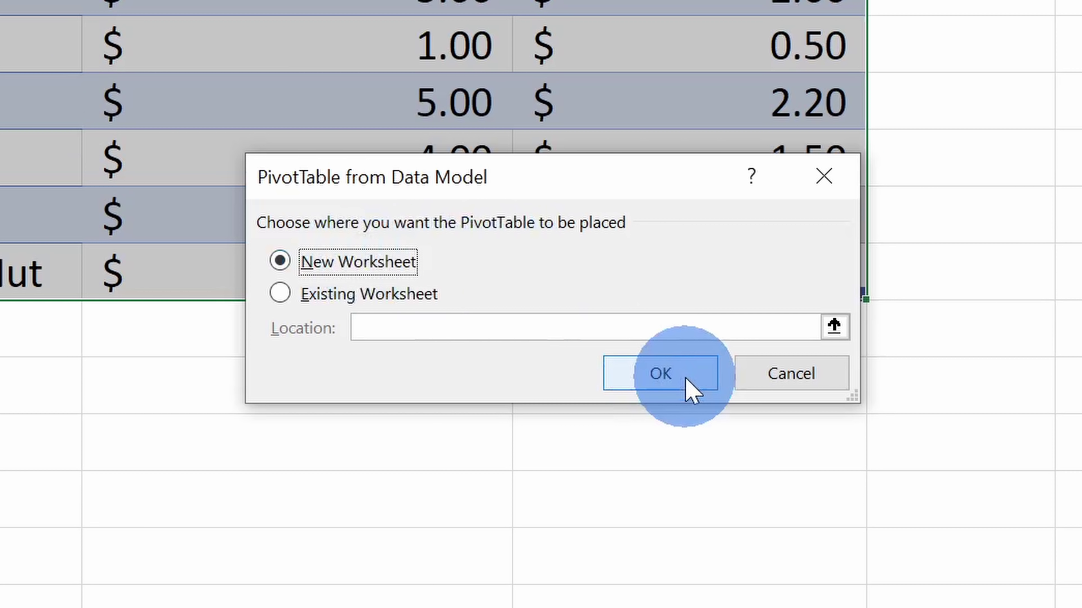
click(686, 370)
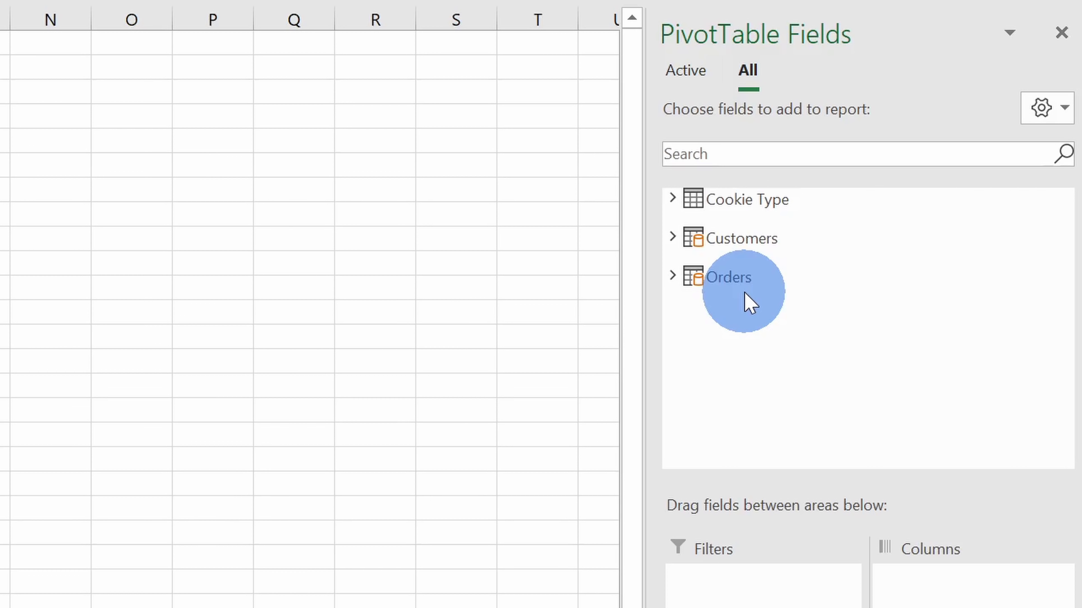
Add the Name field from the Customers table to the PivotTable's Rows area.
click(672, 238)
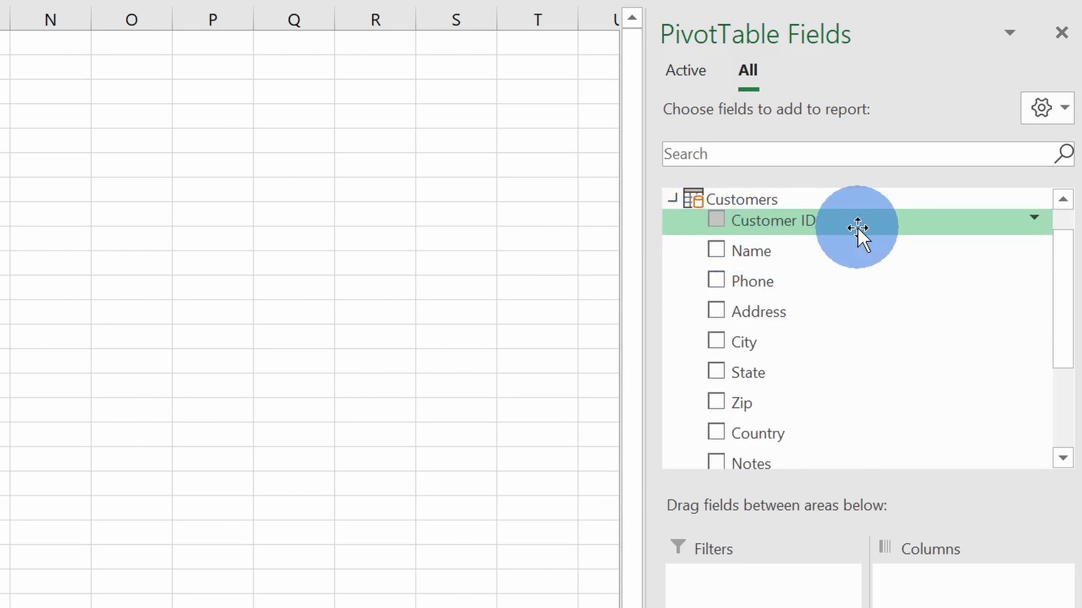
scroll(857, 443, down, 2)
scroll(858, 447, up, 3)
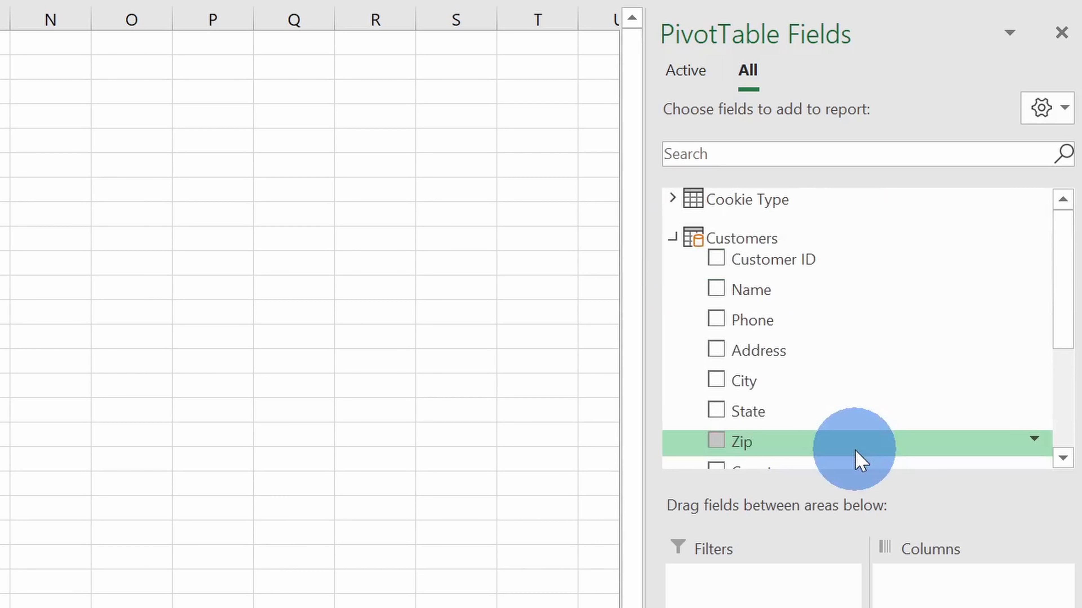
drag(824, 290, 788, 297)
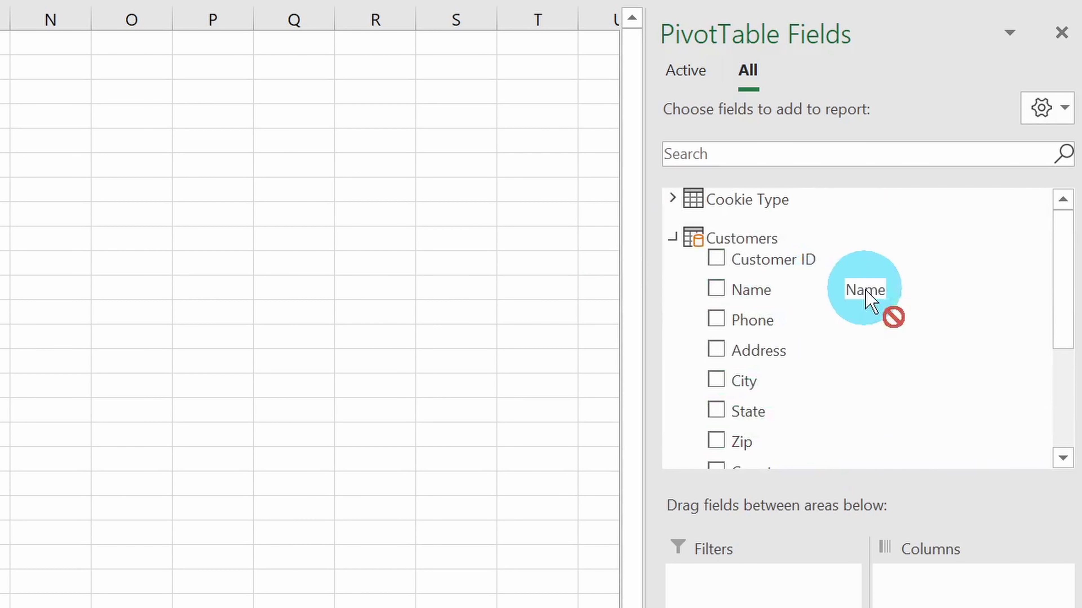
drag(809, 174, 782, 556)
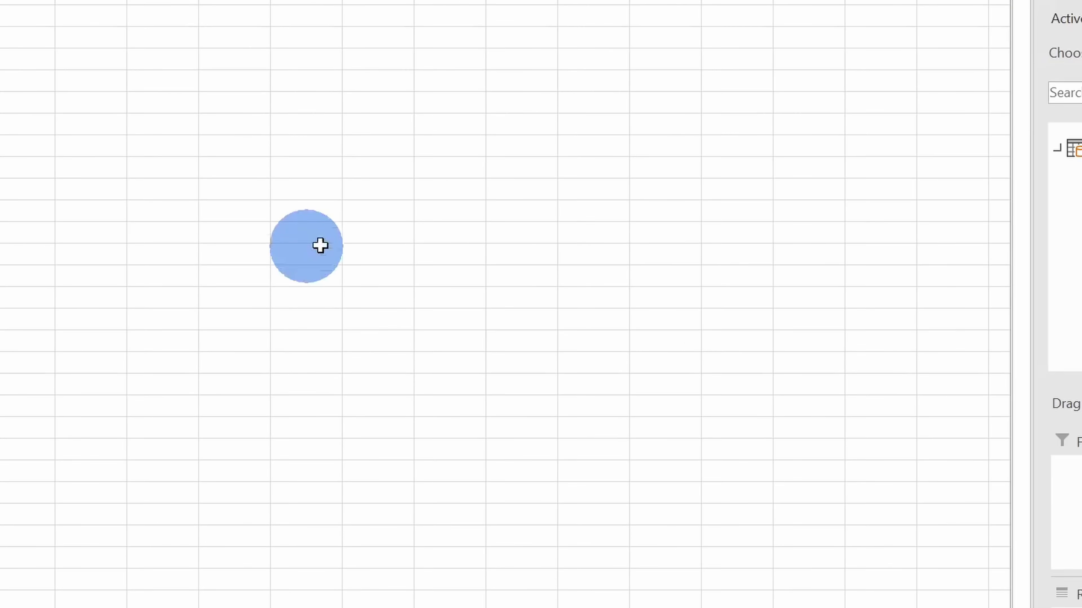
Add the Order ID field from the Orders table to the PivotTable's Values area.
click(747, 74)
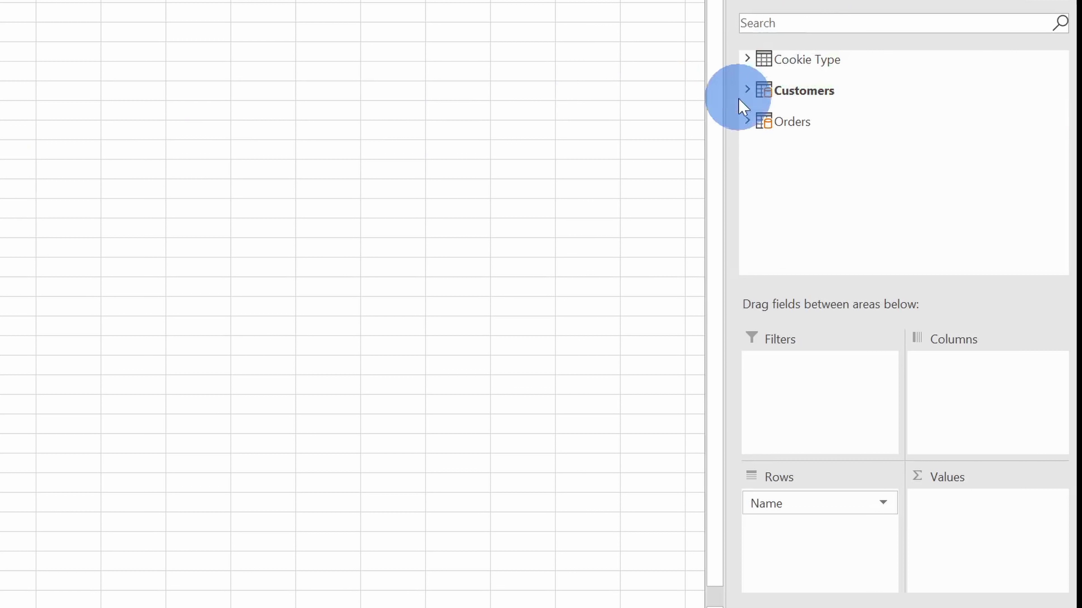
click(747, 121)
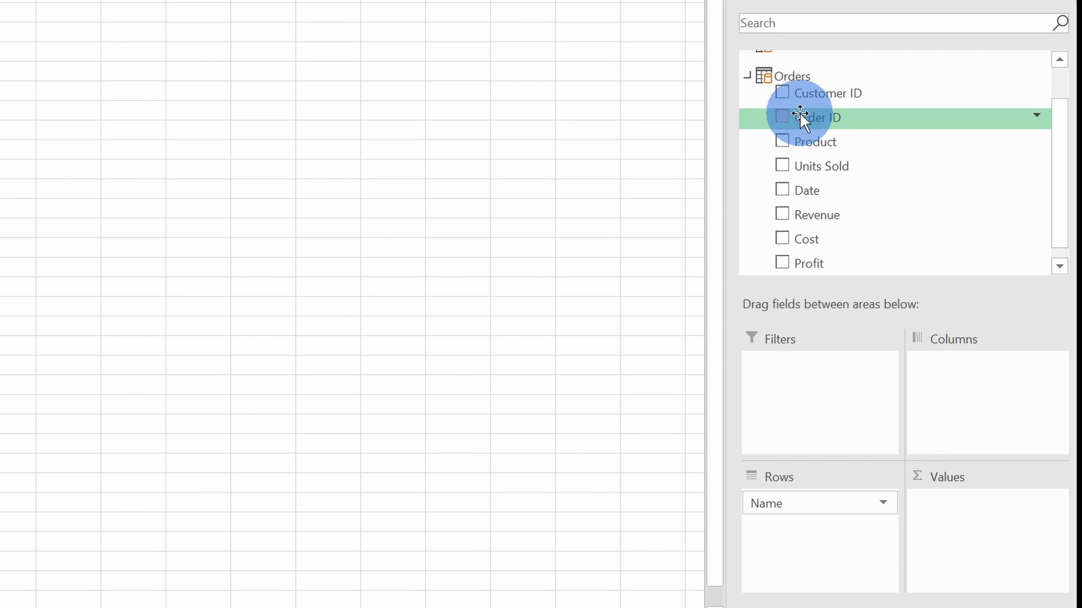
drag(799, 114, 958, 514)
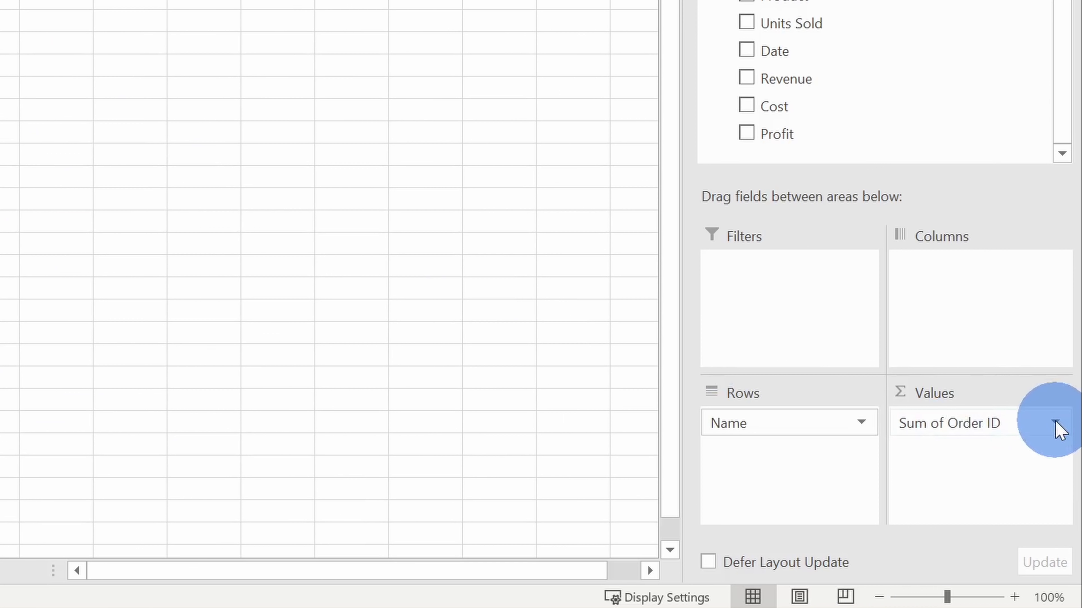
Change the Order ID value field to summarize by Count.
click(1055, 424)
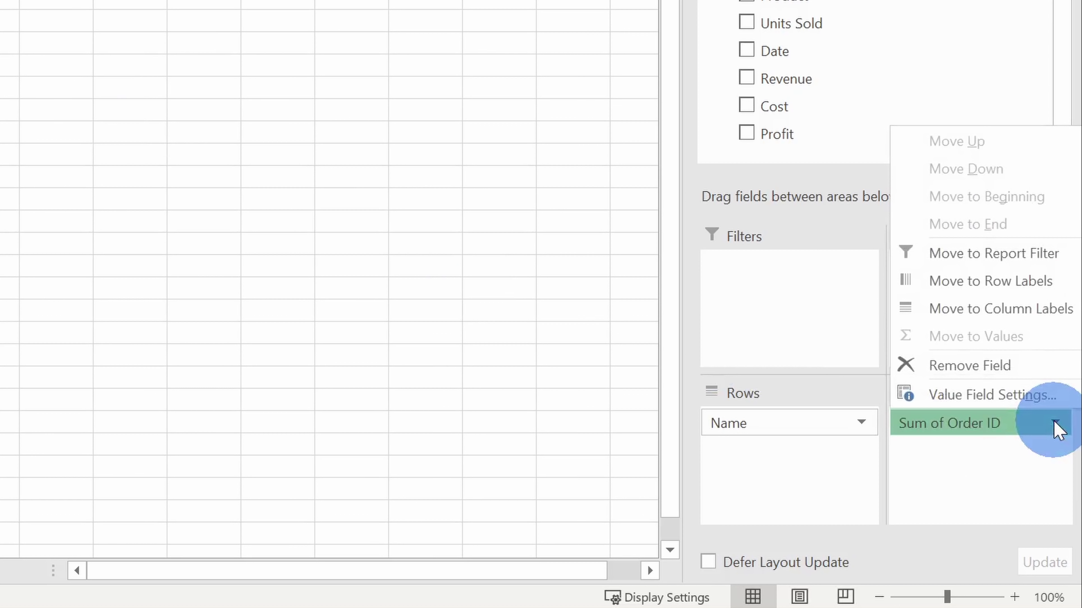
click(1036, 395)
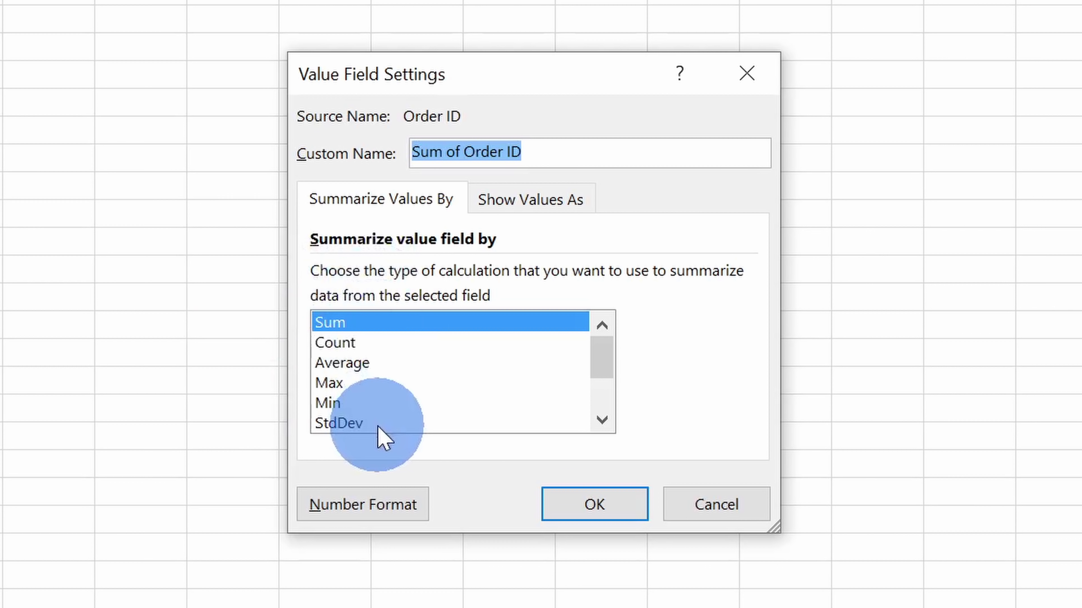
click(367, 343)
click(592, 508)
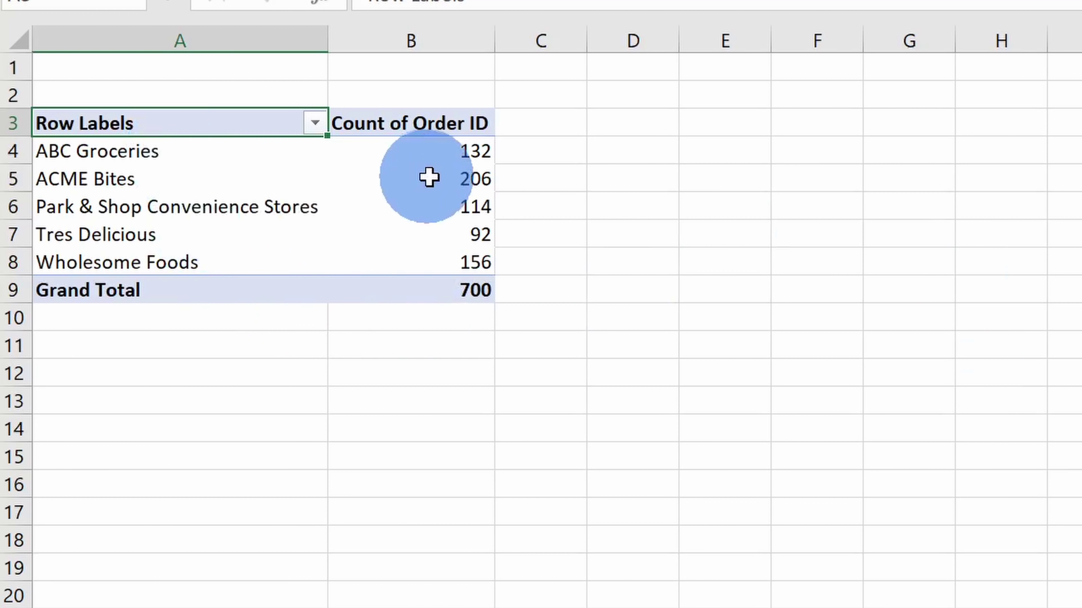
drag(437, 179, 198, 176)
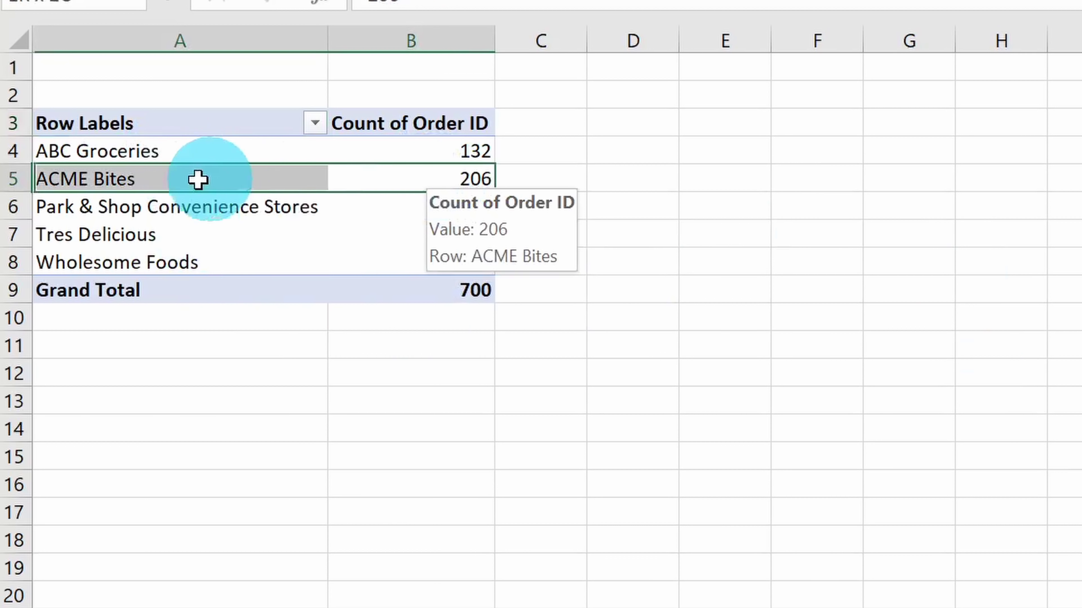
click(250, 216)
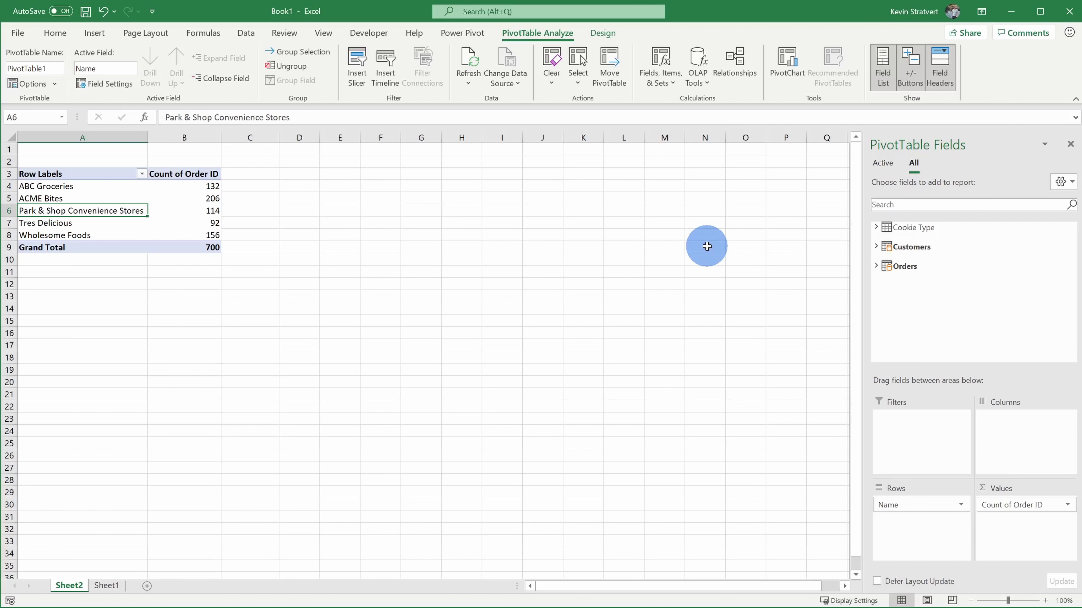
click(65, 192)
drag(65, 193, 80, 232)
click(215, 211)
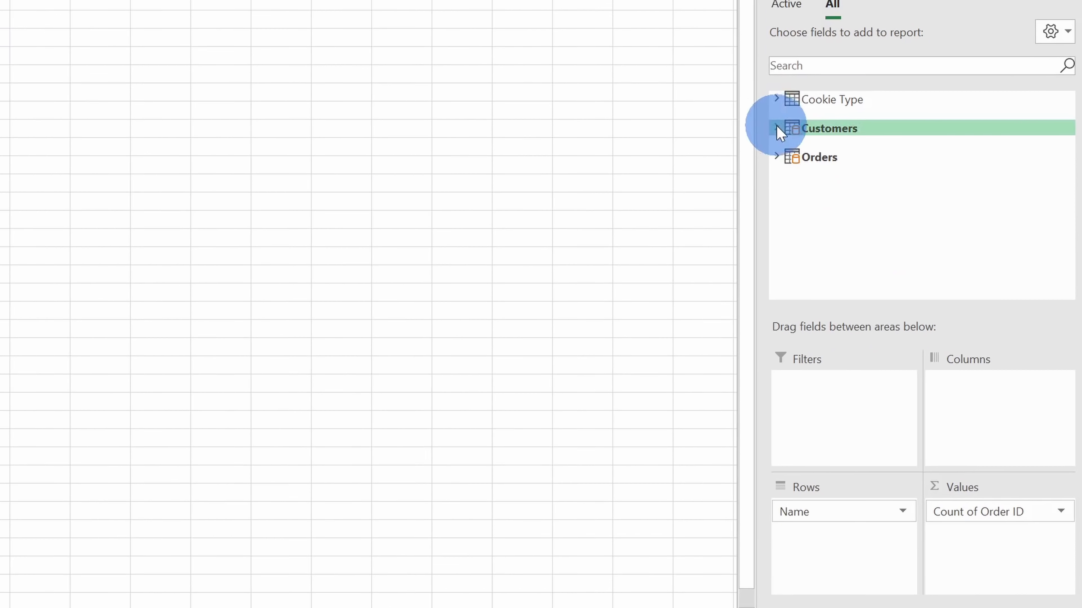
Add the Total Profit measure from the Customers table to the PivotTable's Values area.
click(875, 246)
scroll(912, 247, down, 2)
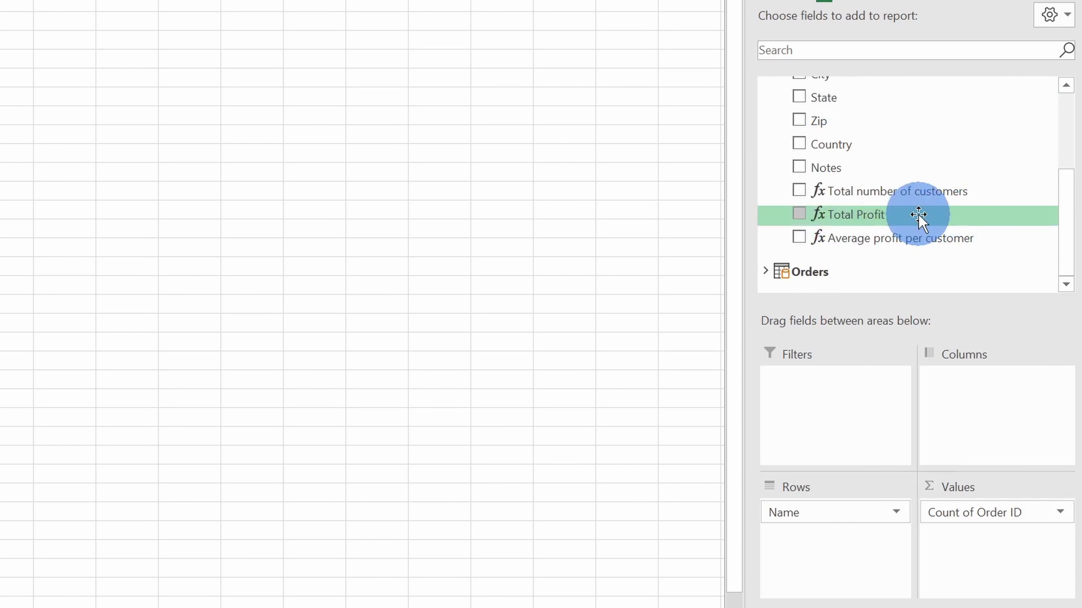
drag(918, 215, 978, 533)
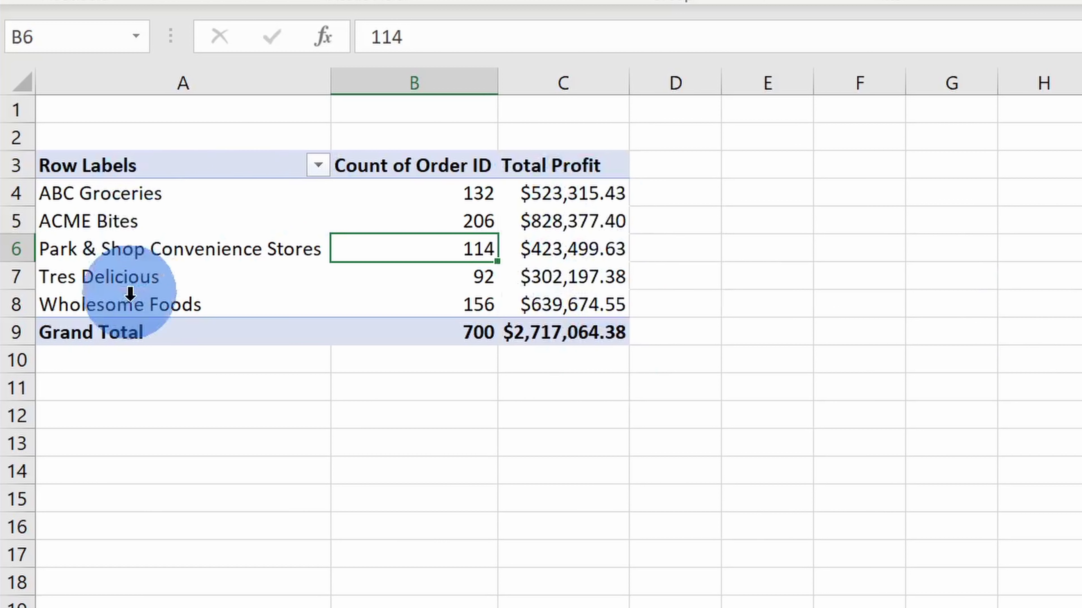
click(580, 226)
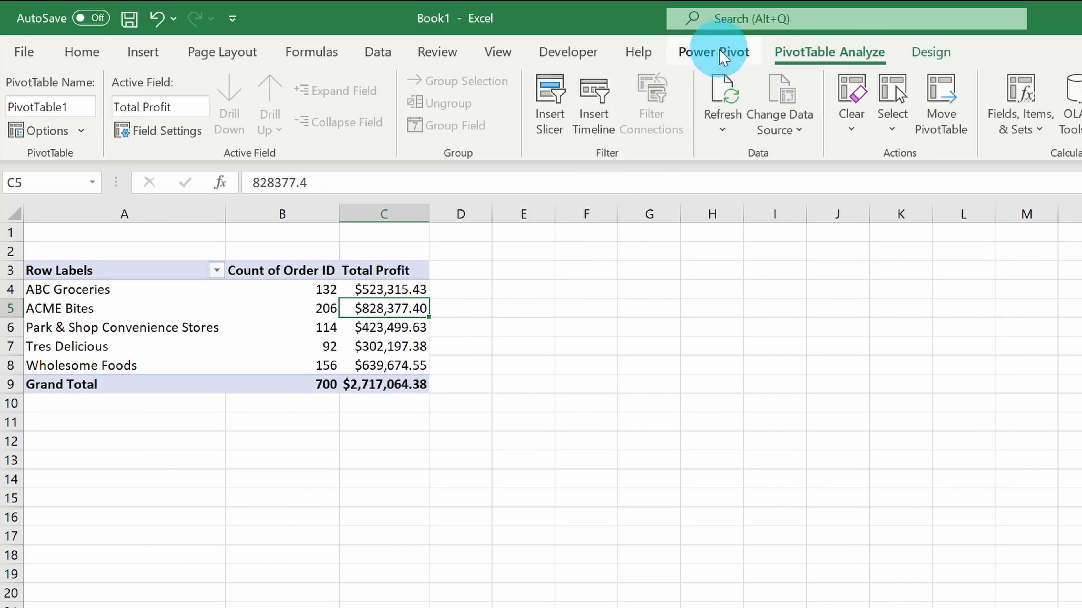
Start a new KPI and choose Total Profit as its base field.
click(720, 55)
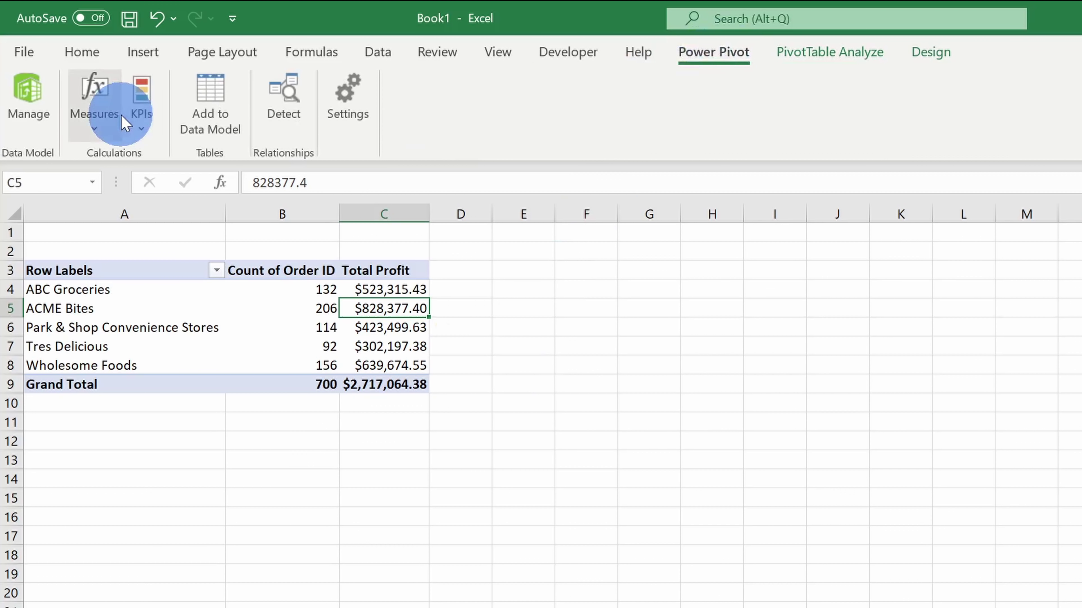
click(138, 114)
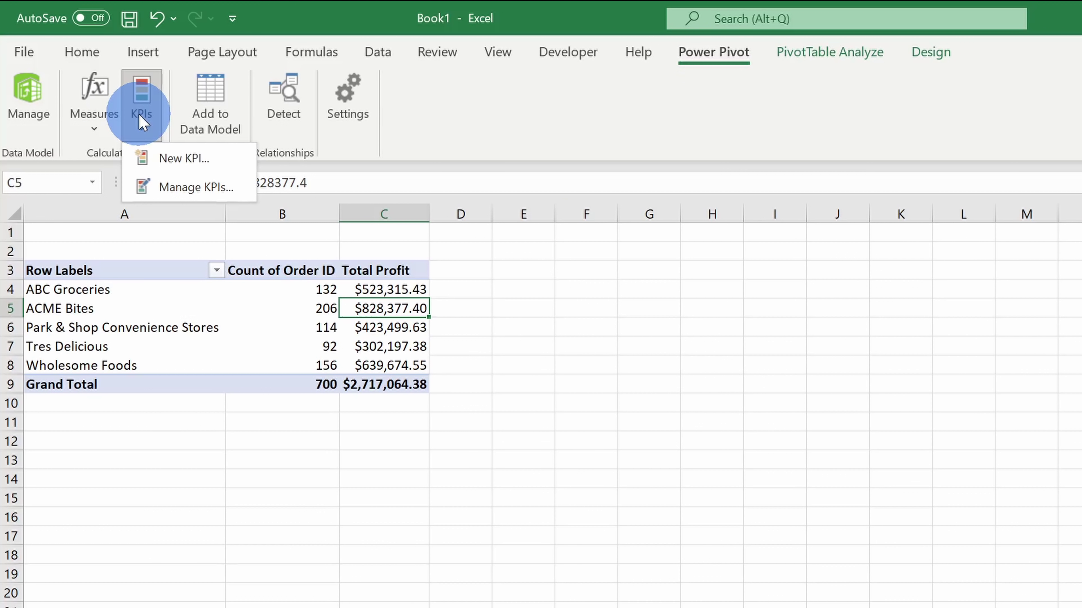
click(186, 158)
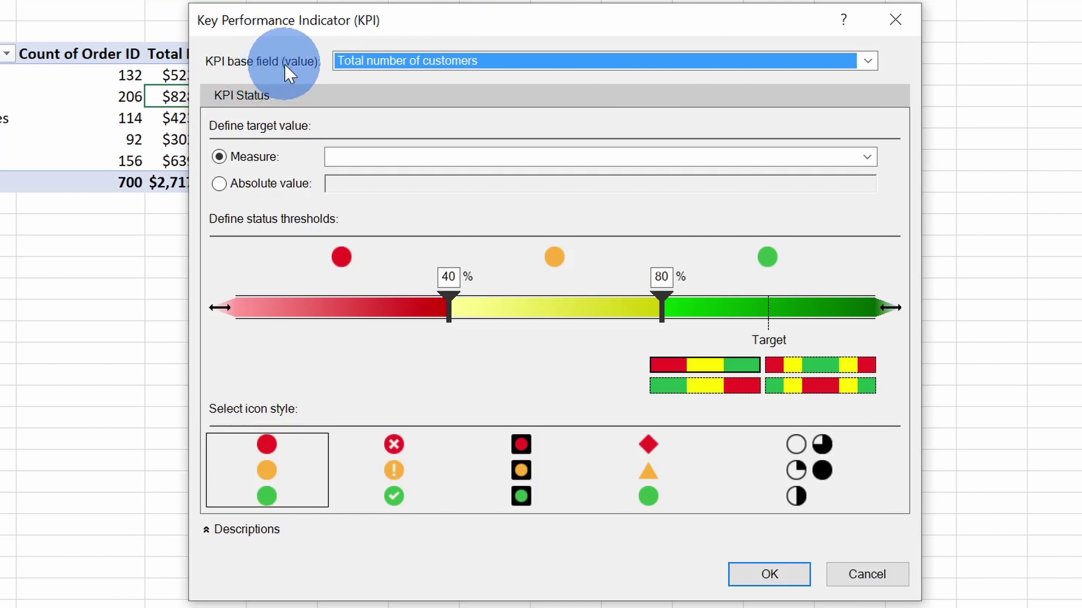
click(541, 63)
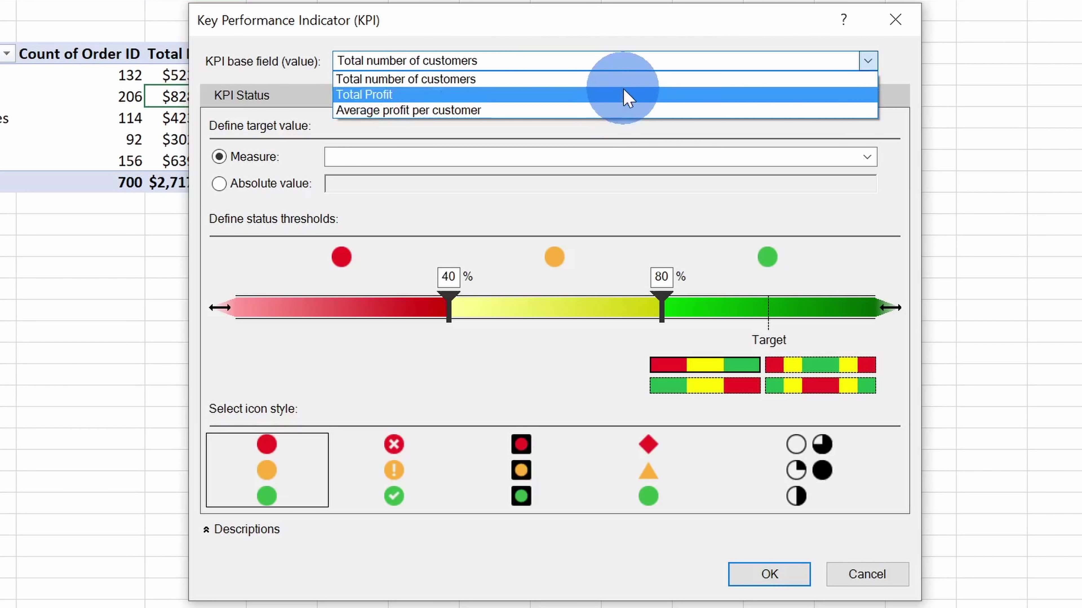
click(589, 97)
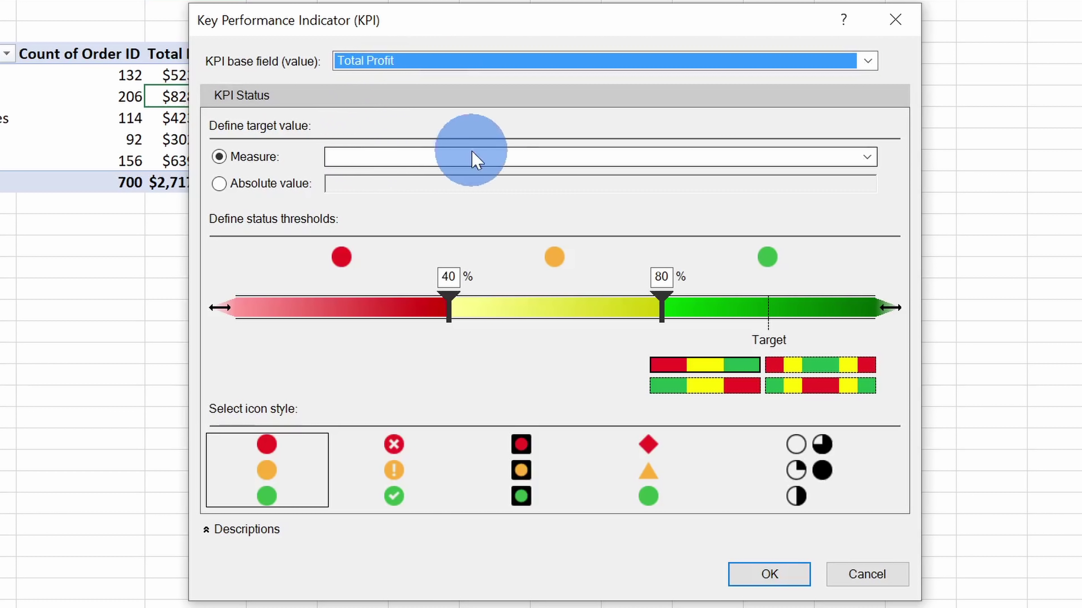
Define the KPI target as an absolute value of 600000.
click(488, 157)
click(486, 149)
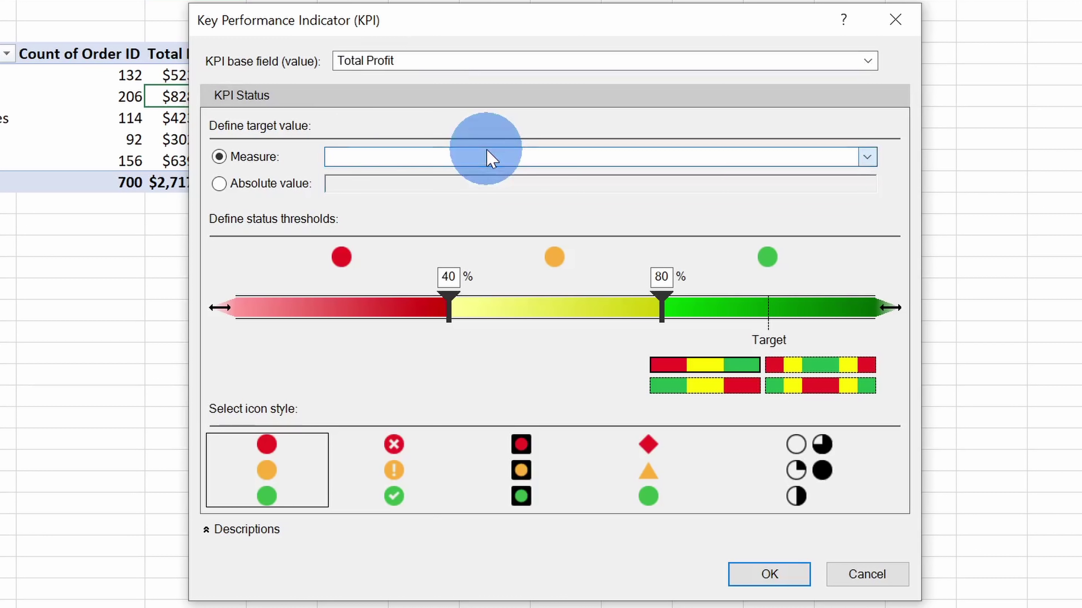
click(230, 184)
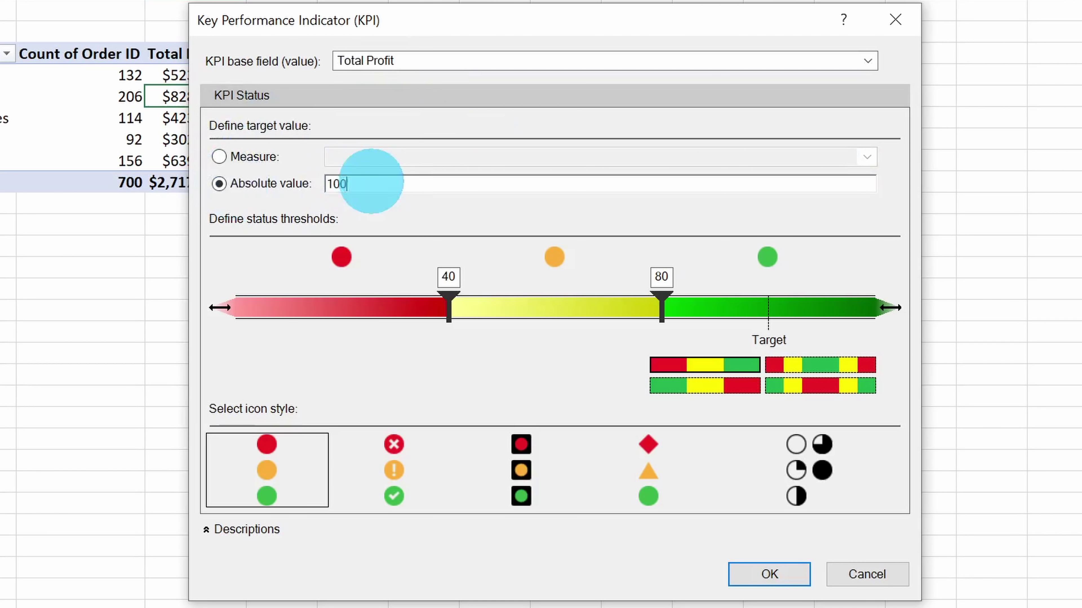
drag(378, 182, 290, 187)
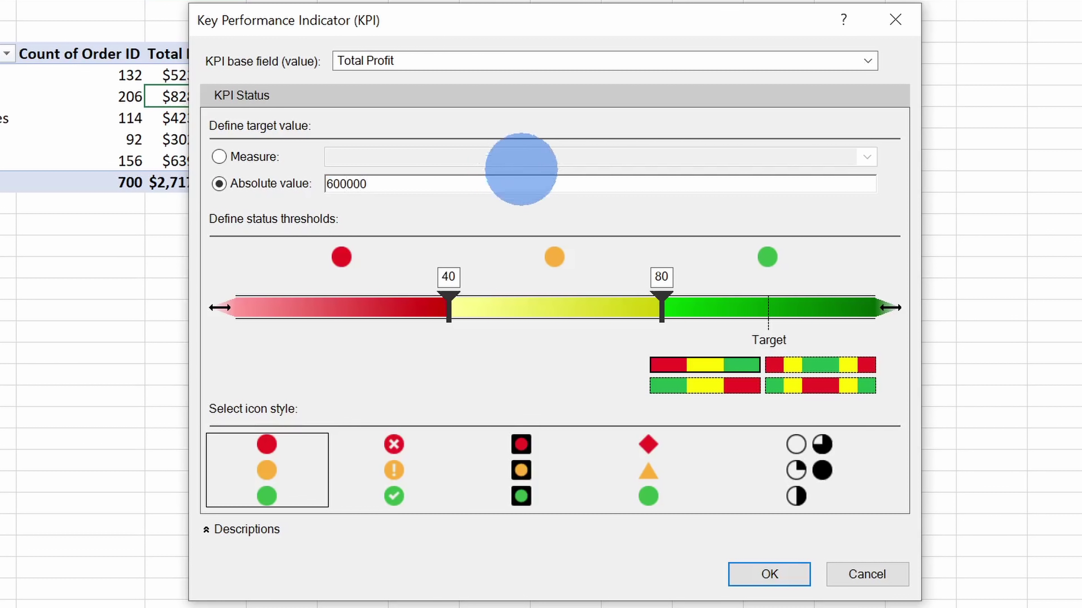
click(576, 260)
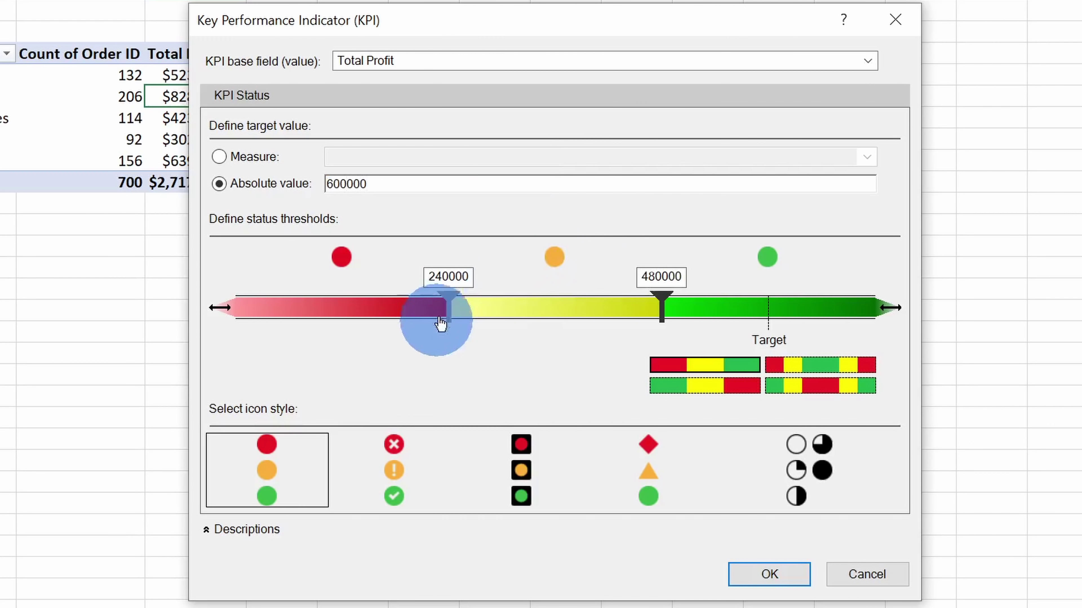
Set the KPI status thresholds to 400000 and 600000 and create the KPI with the default circle icons.
drag(561, 25, 695, 9)
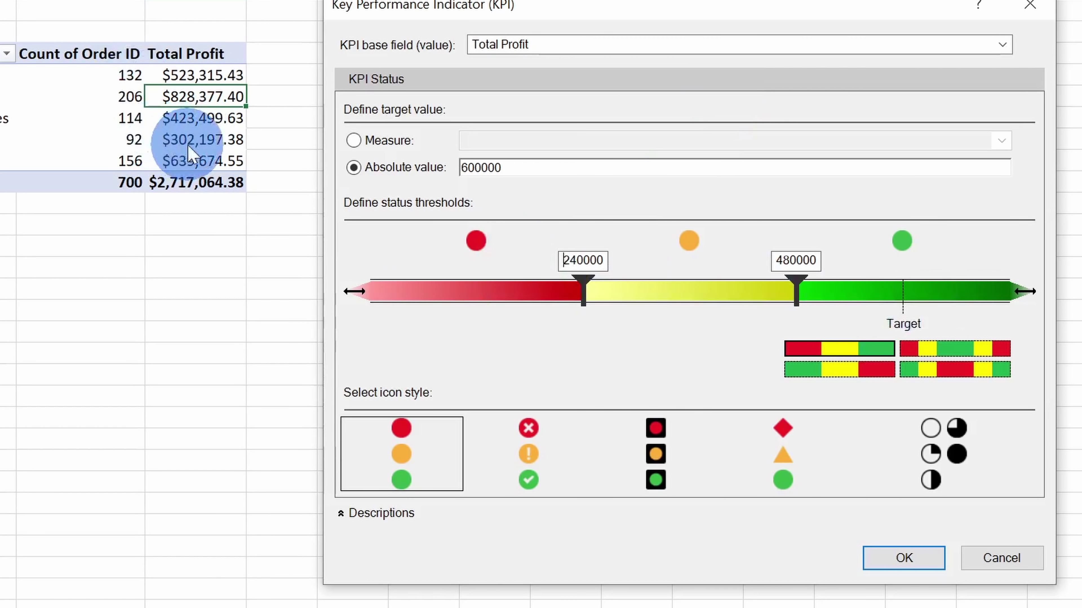
drag(583, 291, 729, 291)
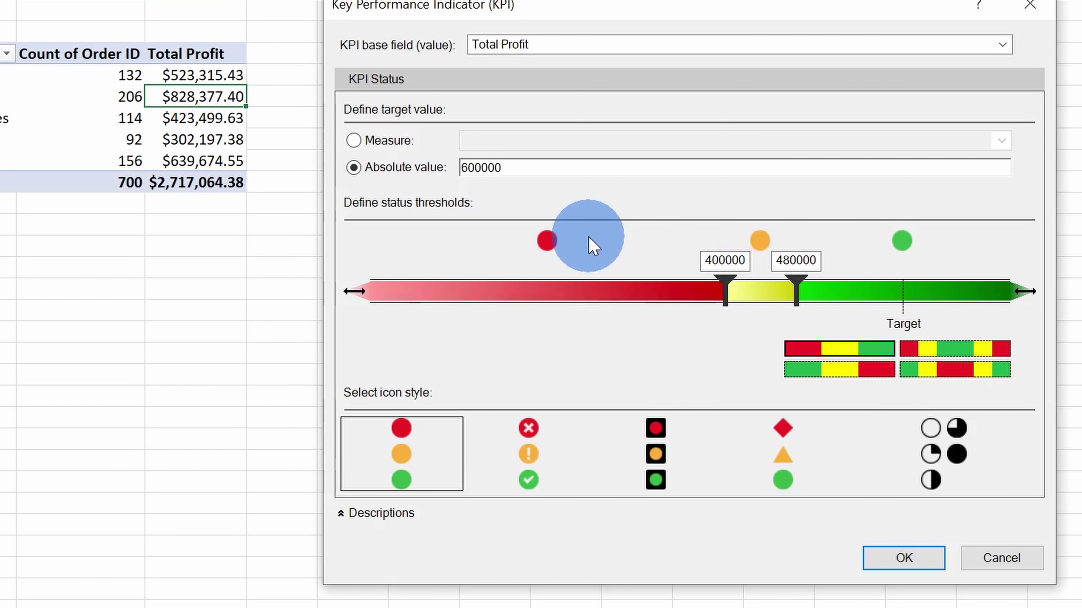
click(797, 294)
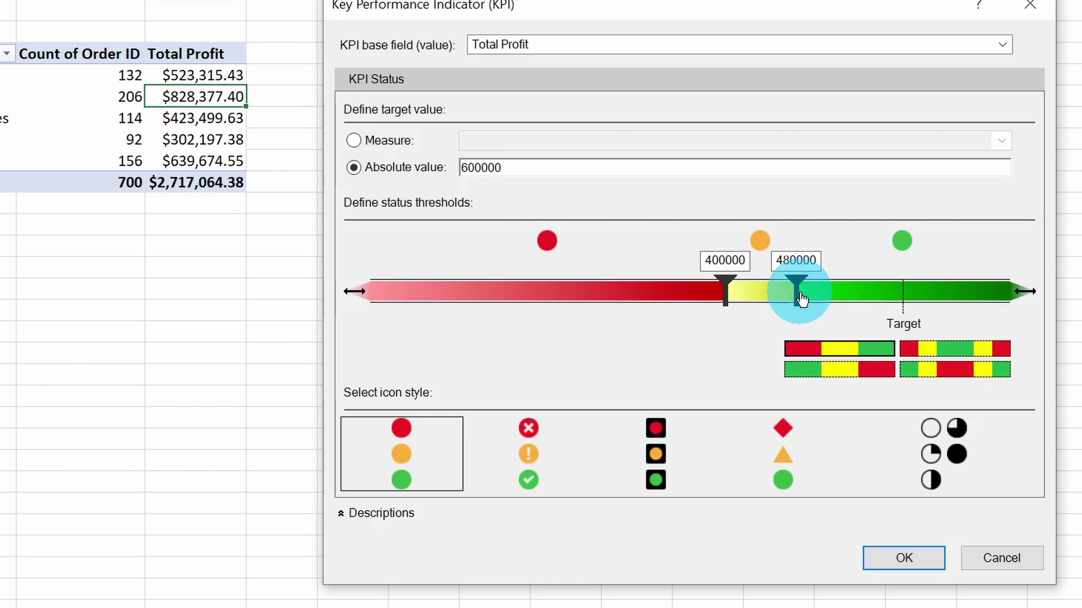
drag(801, 299, 903, 297)
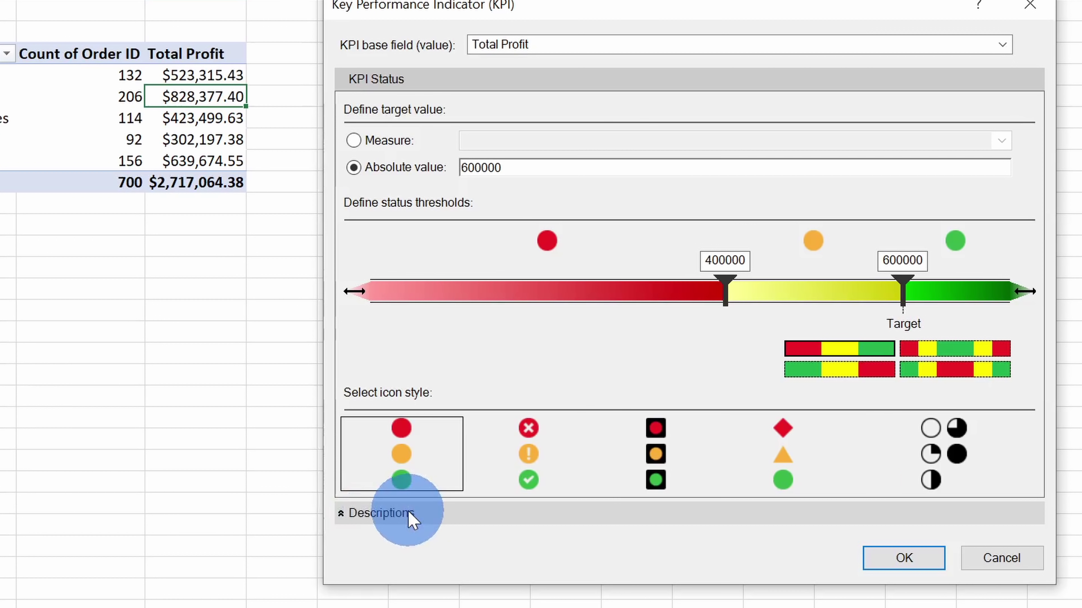
click(910, 562)
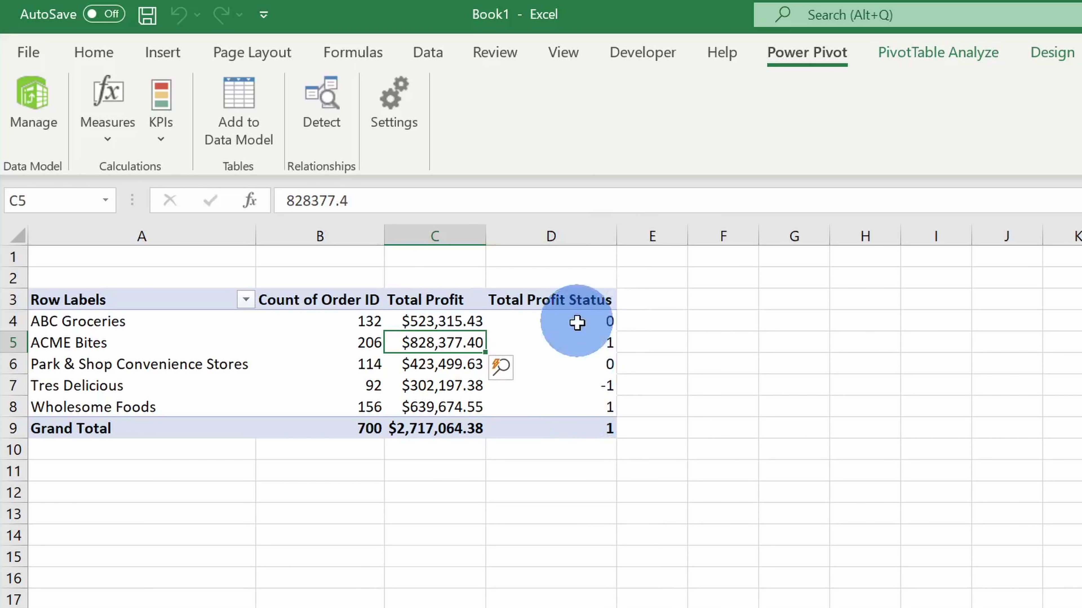
mouse_move(582, 388)
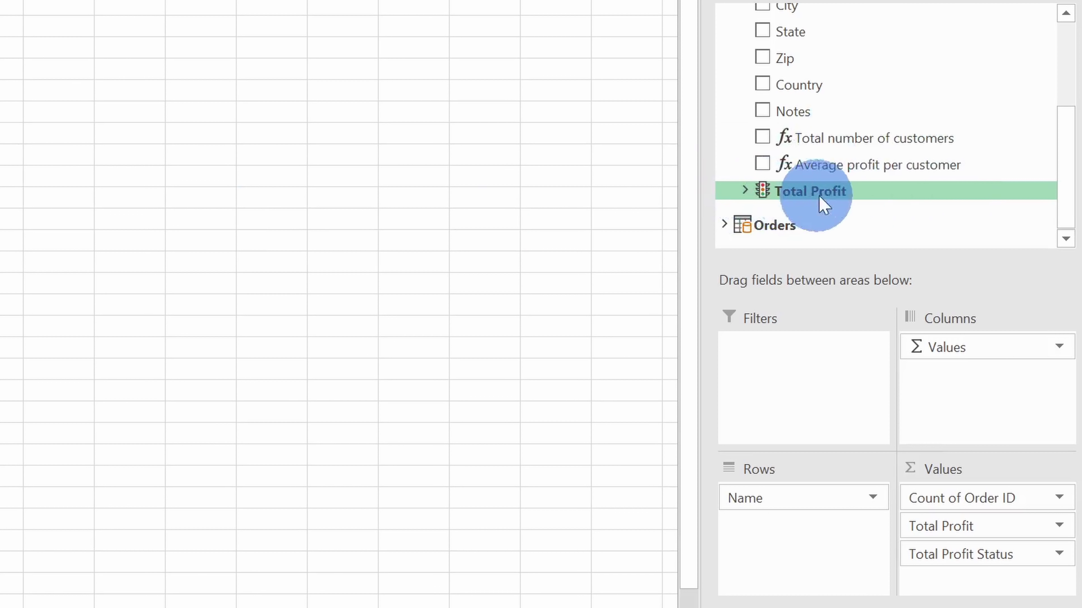
Expand the Total Profit KPI in the field list and add its Goal to the PivotTable alongside Value and Status.
click(745, 191)
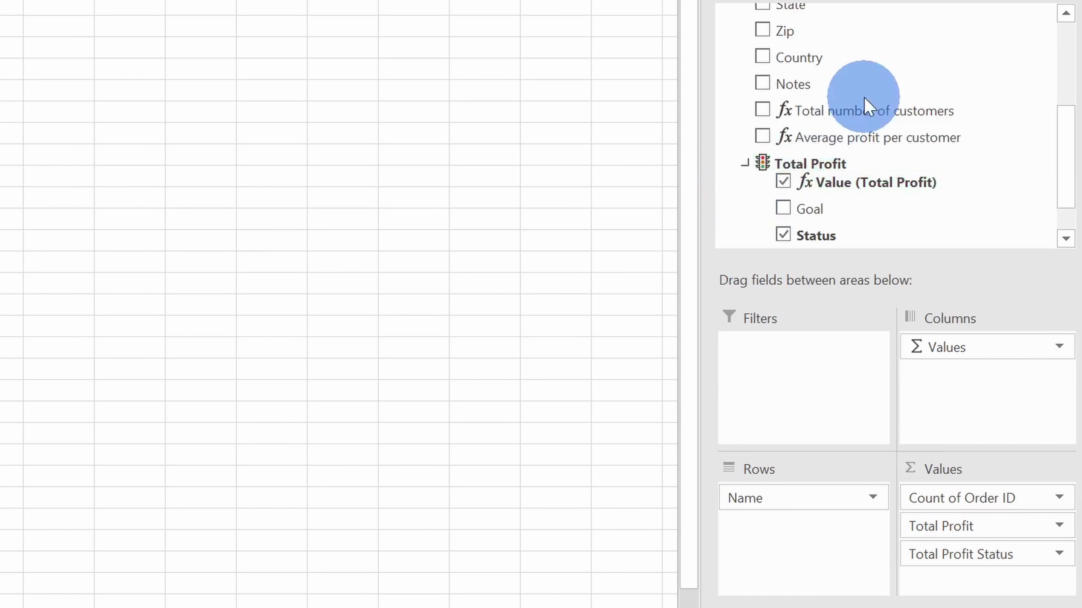
scroll(865, 96, down, 3)
click(783, 132)
click(783, 185)
click(785, 132)
click(783, 184)
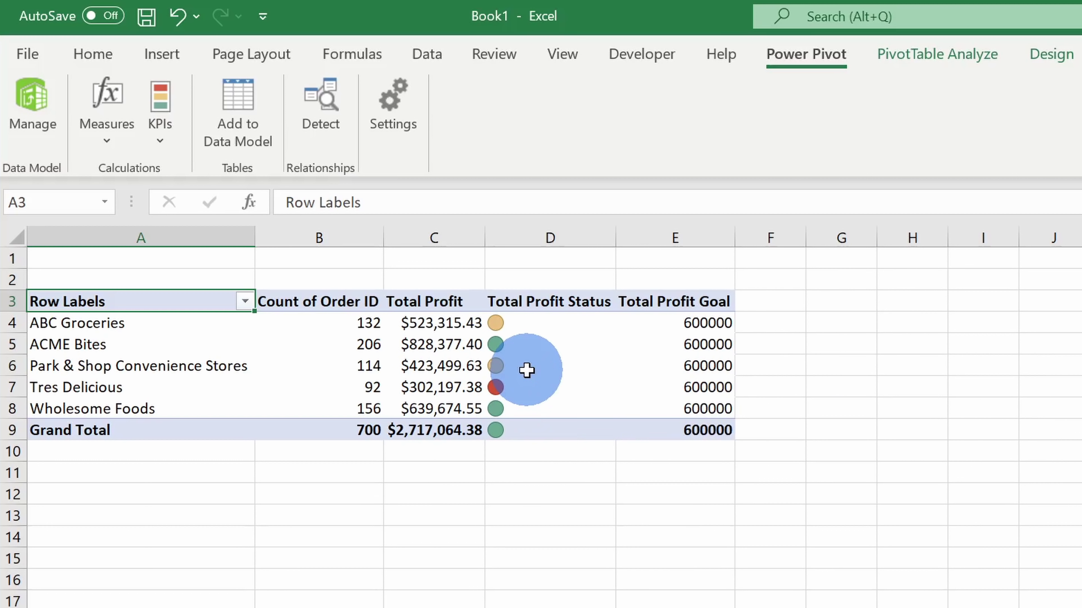
Highlight the Tres Delicious row across the PivotTable to examine its profit and KPI status against the goal.
drag(144, 387, 701, 386)
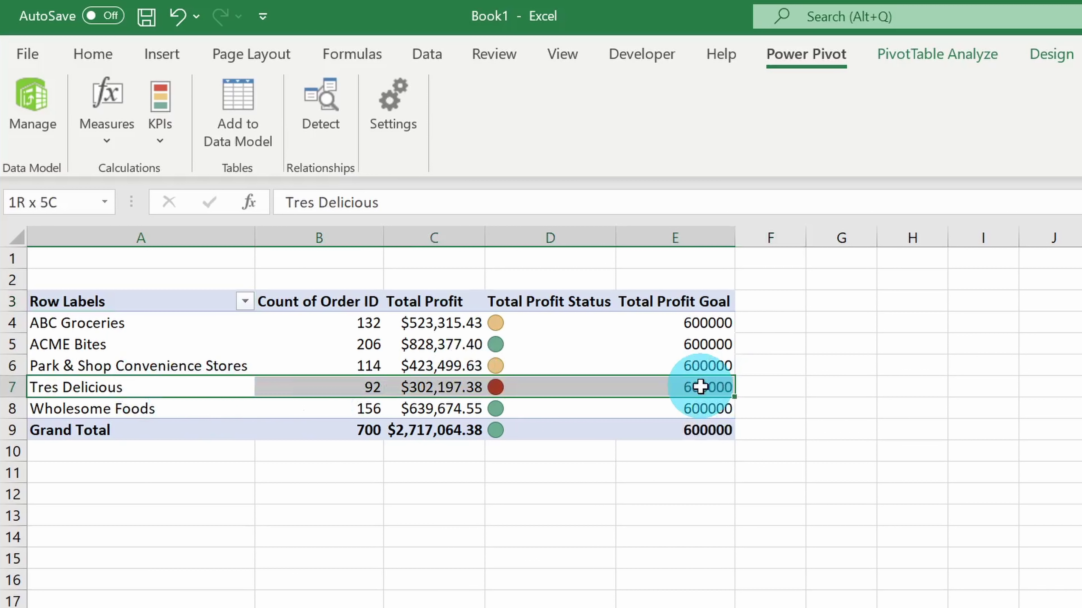
drag(700, 386, 701, 387)
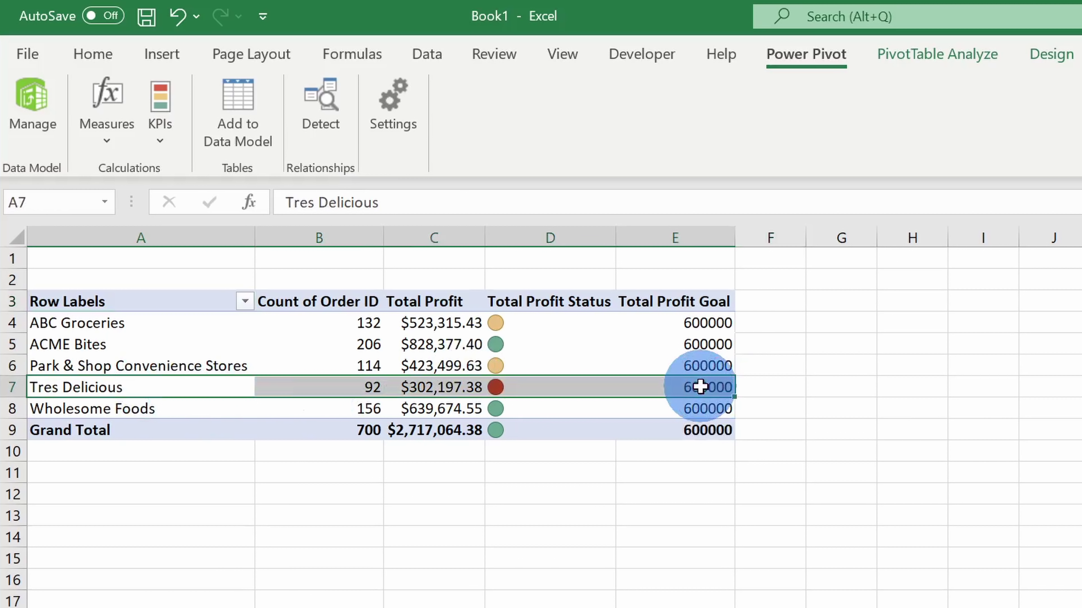
mouse_move(701, 386)
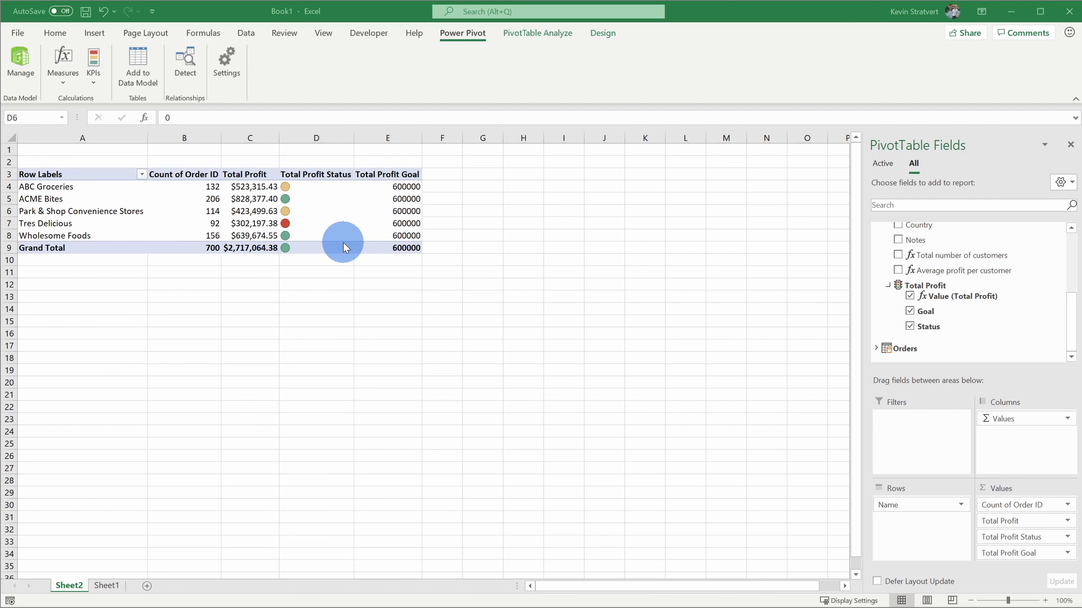
Insert a pie PivotChart from the PivotTable and remove Count of Order ID from its values.
click(336, 212)
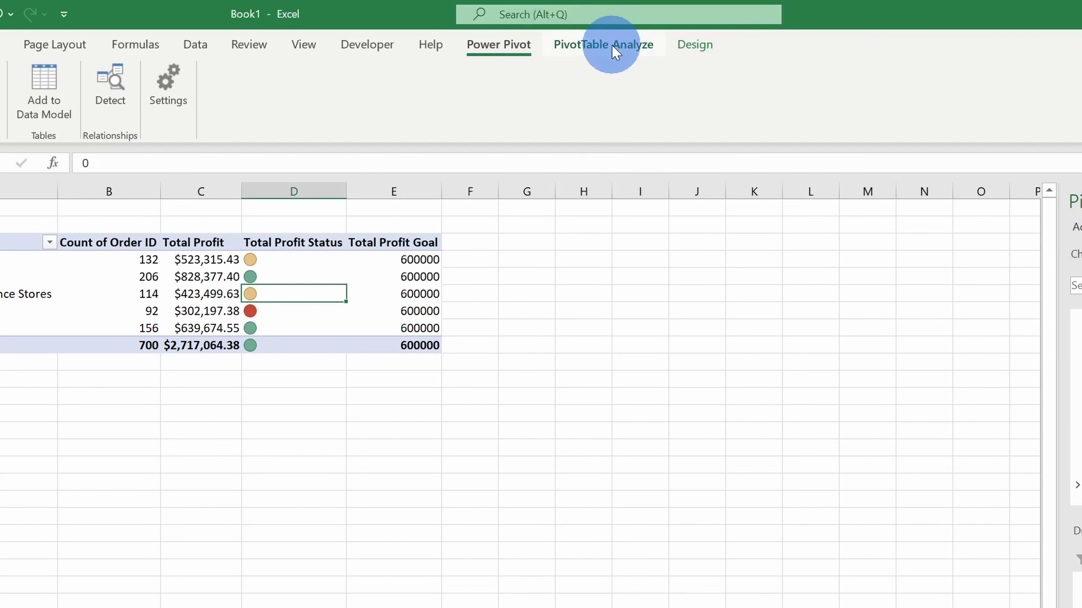
click(546, 34)
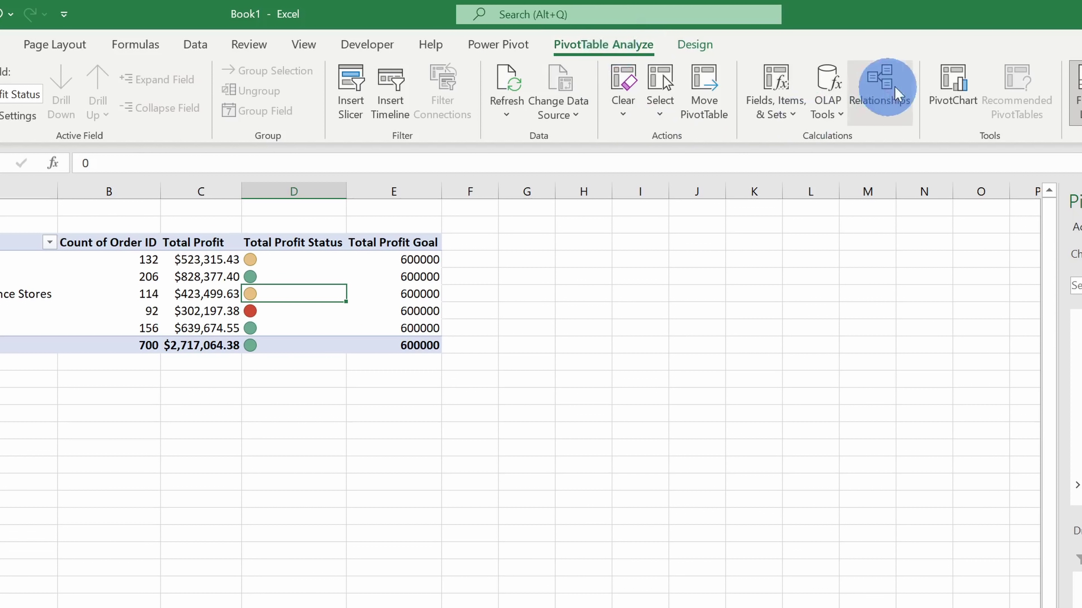
click(958, 90)
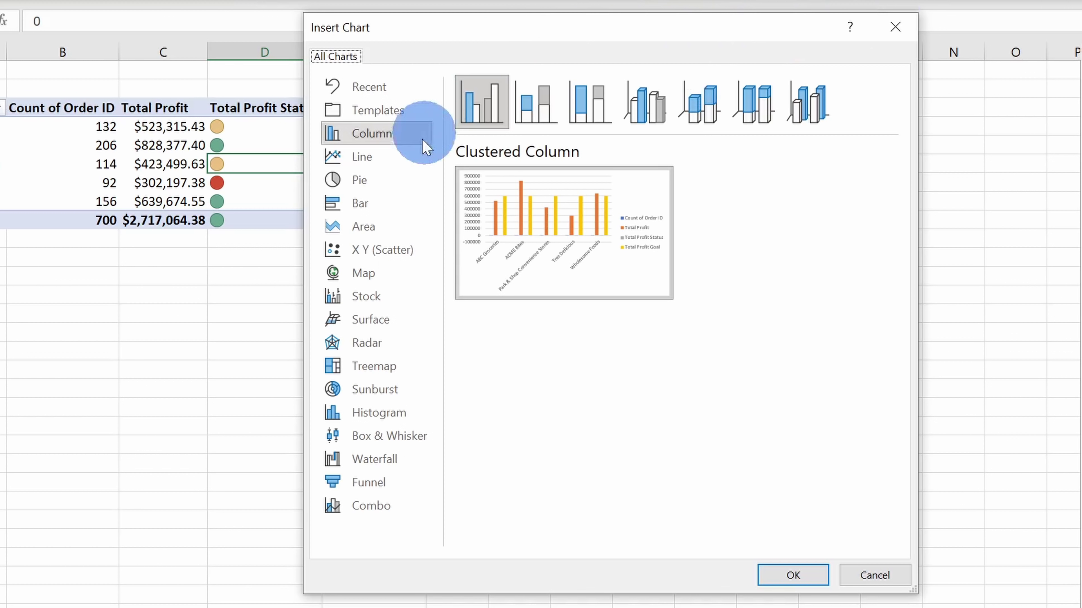
click(399, 180)
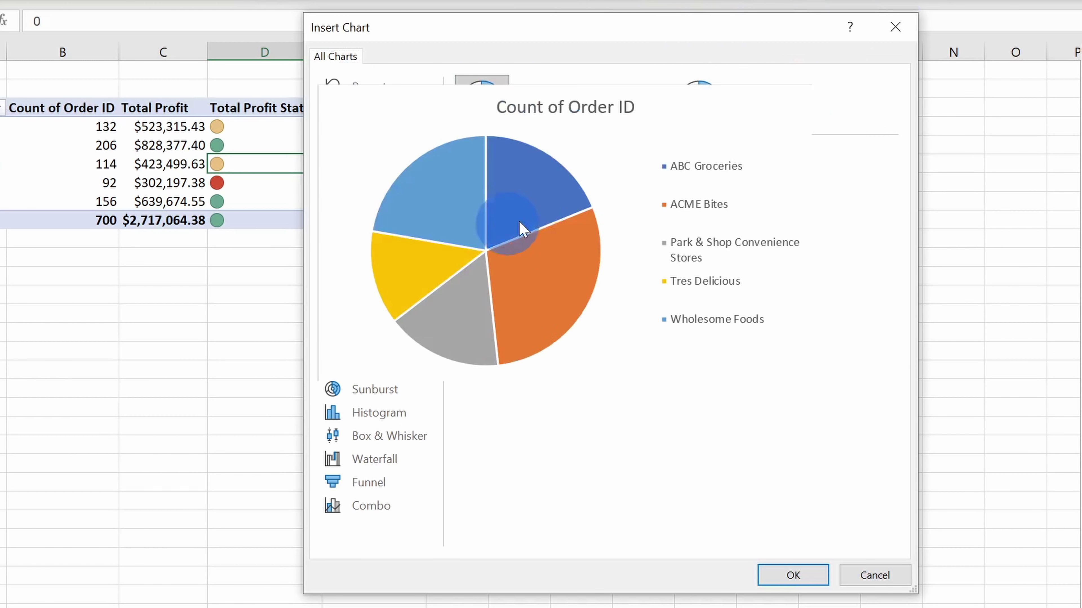
click(793, 575)
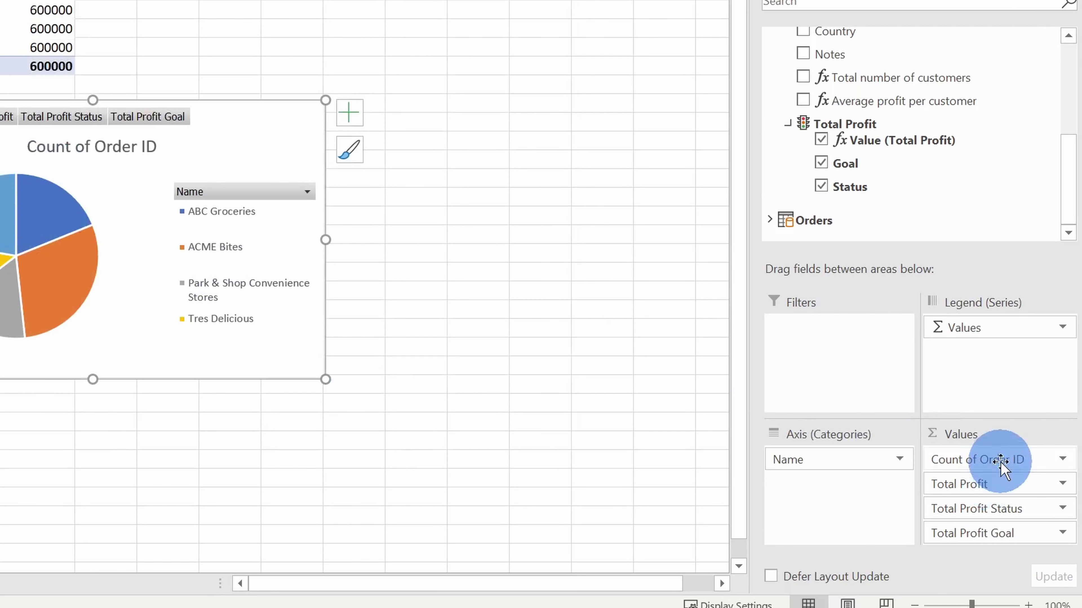
drag(993, 460, 577, 388)
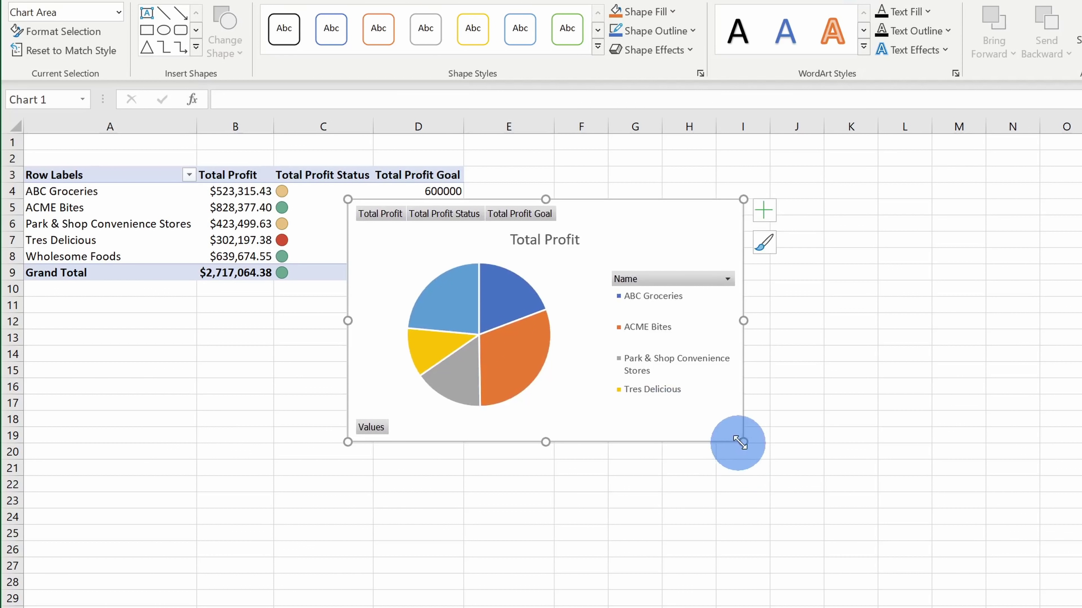
Enlarge the pie chart and move it beside the PivotTable so that it does not cover any data.
drag(740, 443, 855, 579)
drag(765, 470, 664, 512)
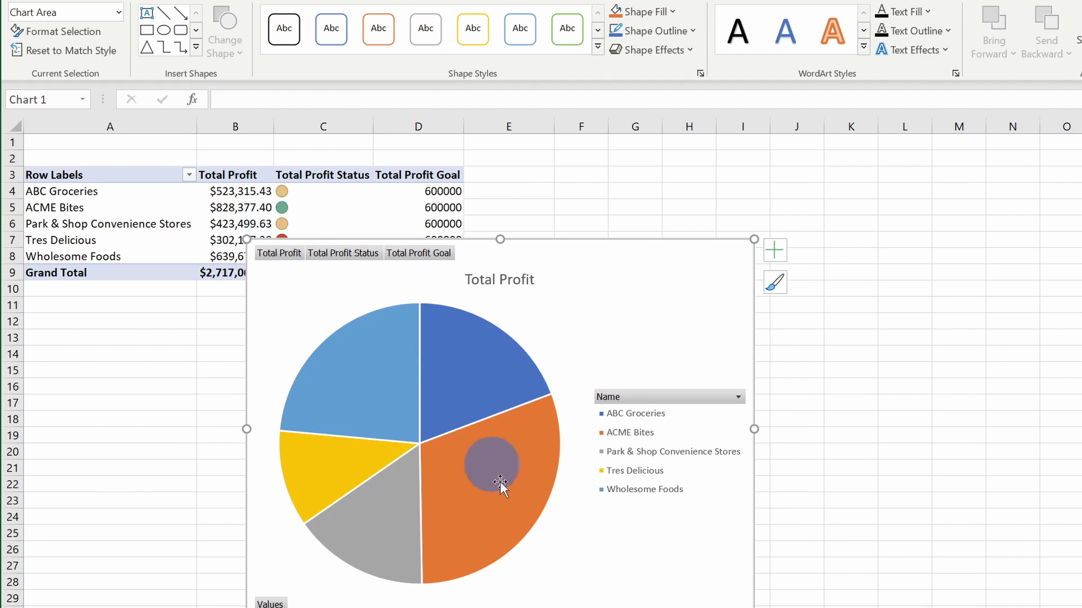
drag(581, 277, 810, 200)
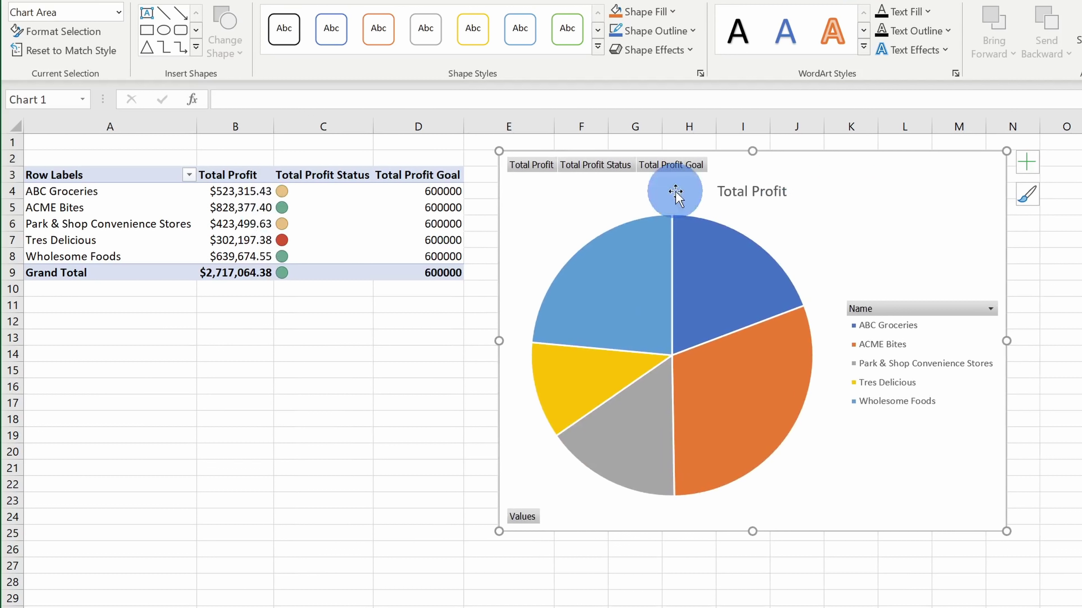
Sort the PivotTable's customers by Total Profit from largest to smallest.
click(241, 208)
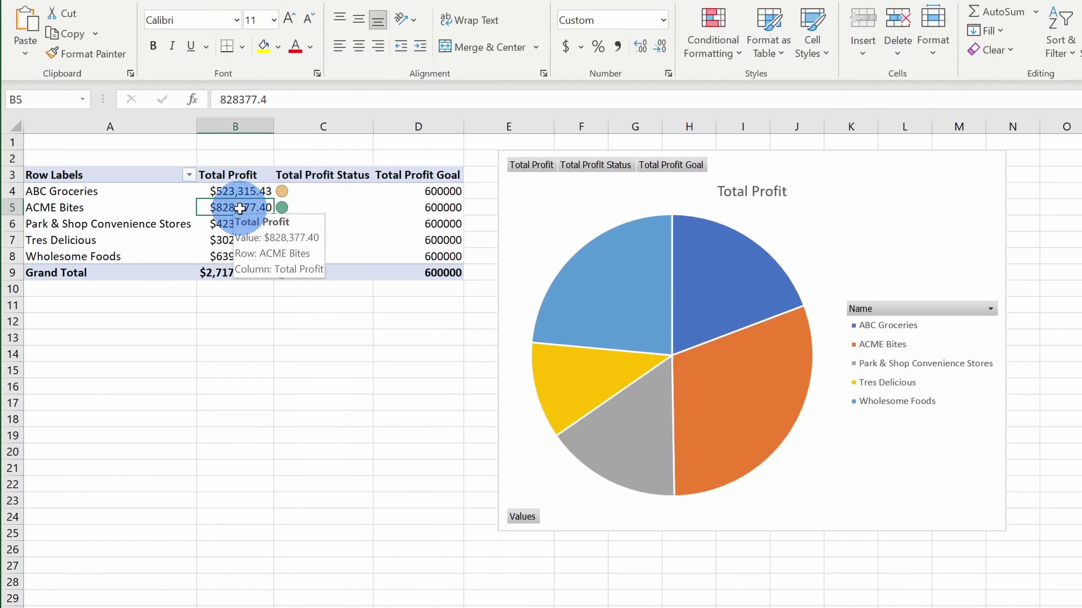
right_click(243, 214)
mouse_move(285, 324)
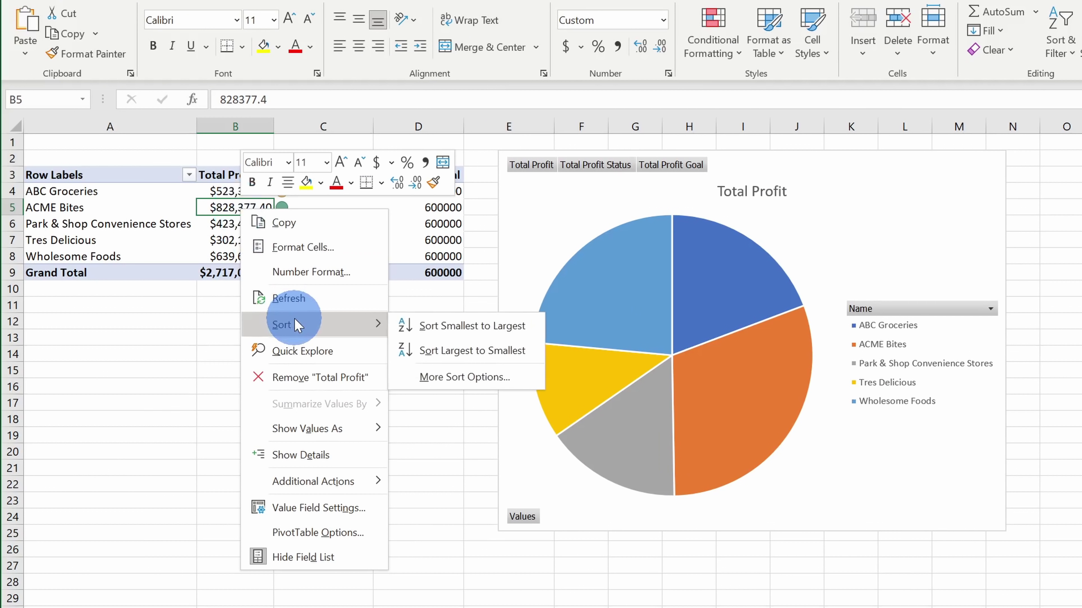
click(436, 342)
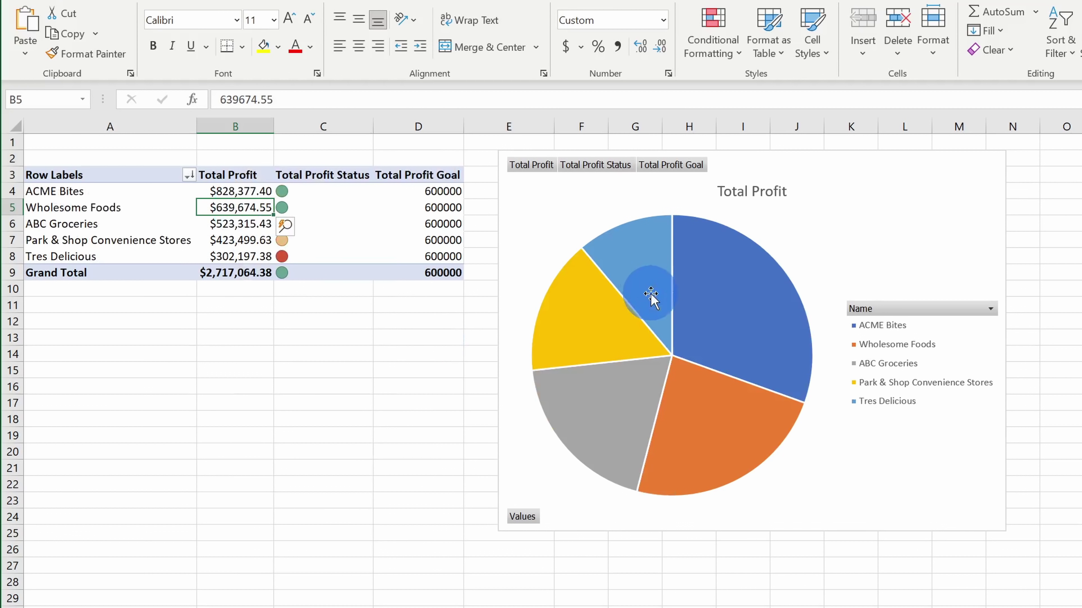
mouse_move(680, 224)
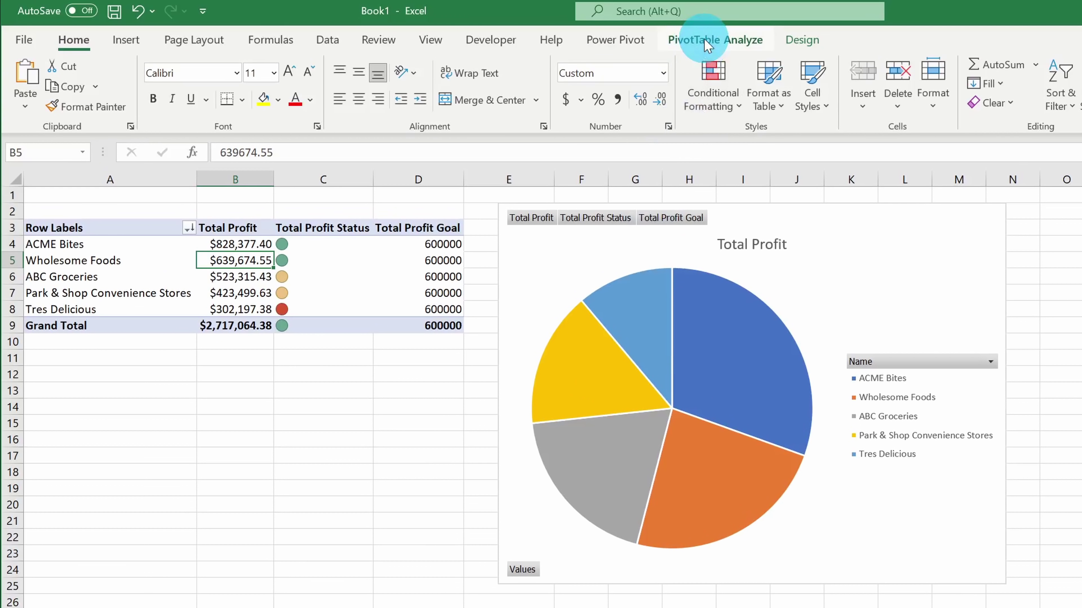
Insert a slicer for the Cookie Type field of the Cookie Type table and place it below the PivotTable, clear of the chart.
click(707, 40)
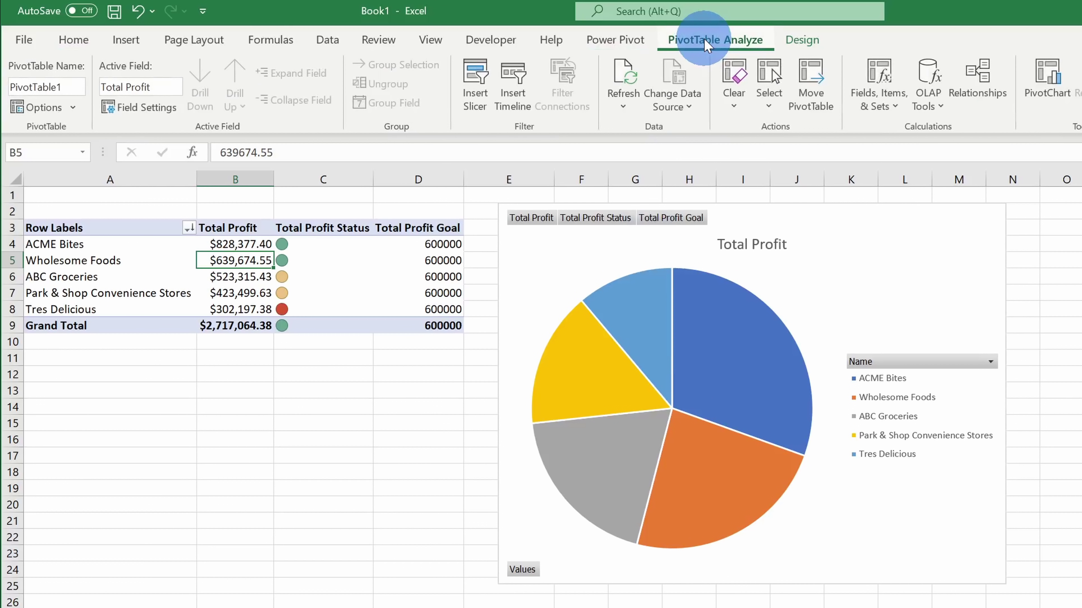
click(475, 103)
drag(639, 229, 362, 227)
mouse_move(449, 292)
mouse_down()
mouse_move(449, 416)
mouse_move(445, 271)
mouse_move(455, 275)
mouse_up()
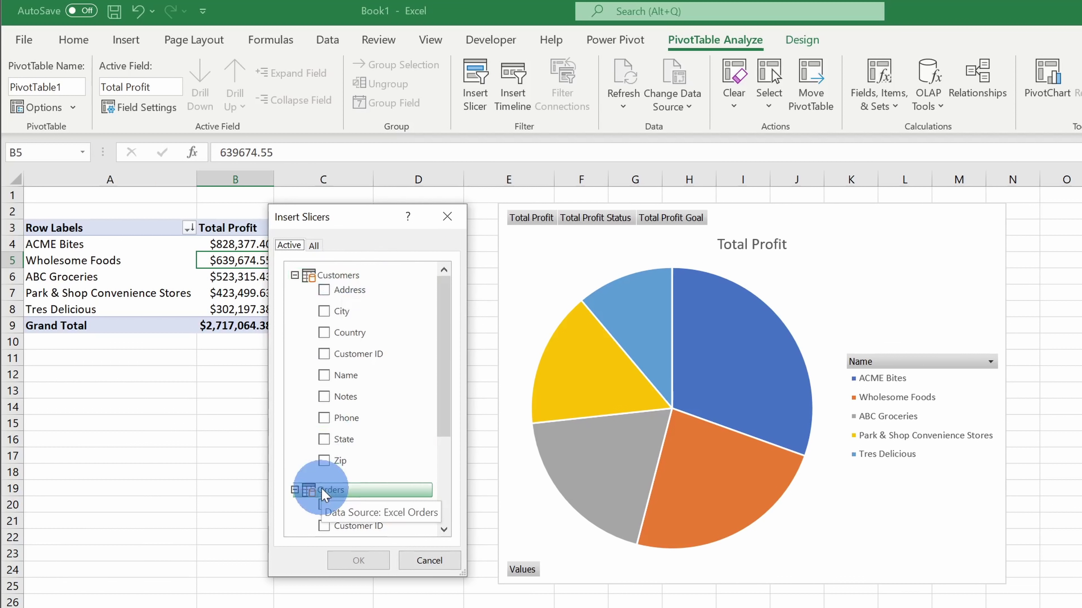
scroll(345, 492, down, 3)
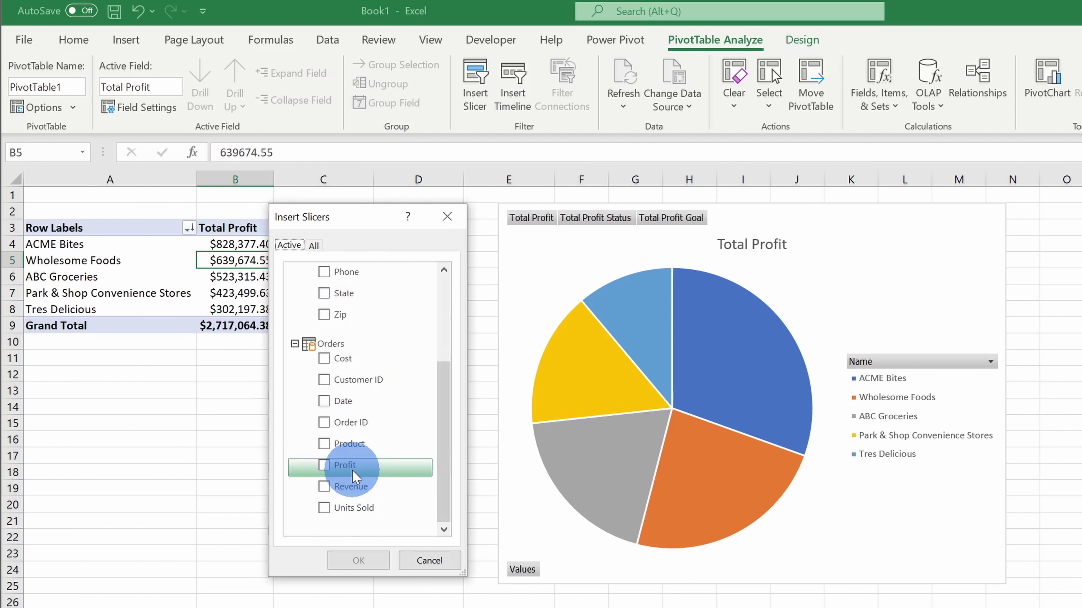
scroll(354, 477, up, 3)
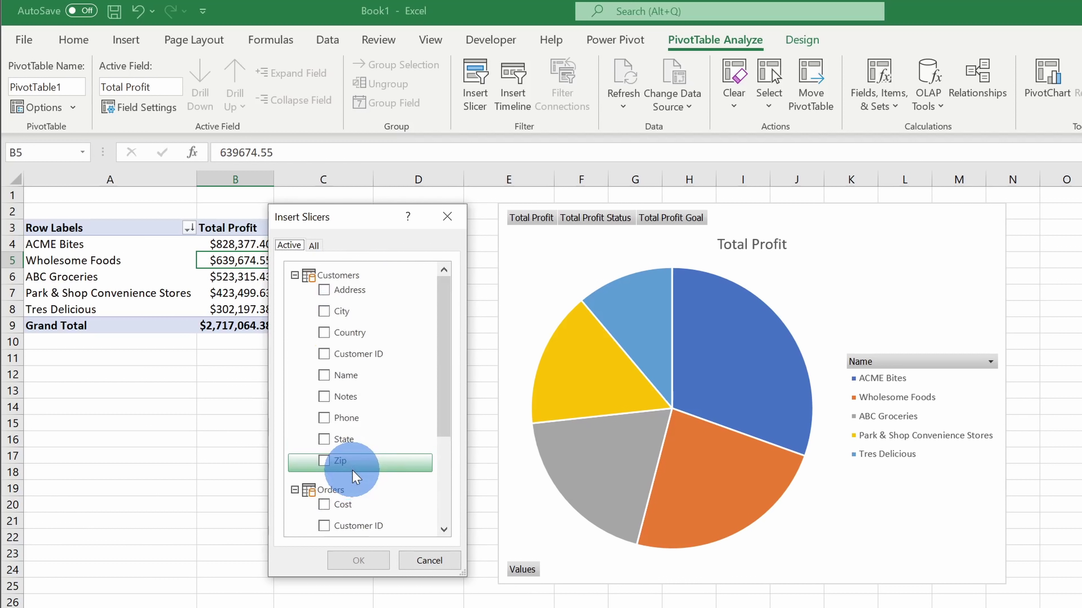
click(313, 245)
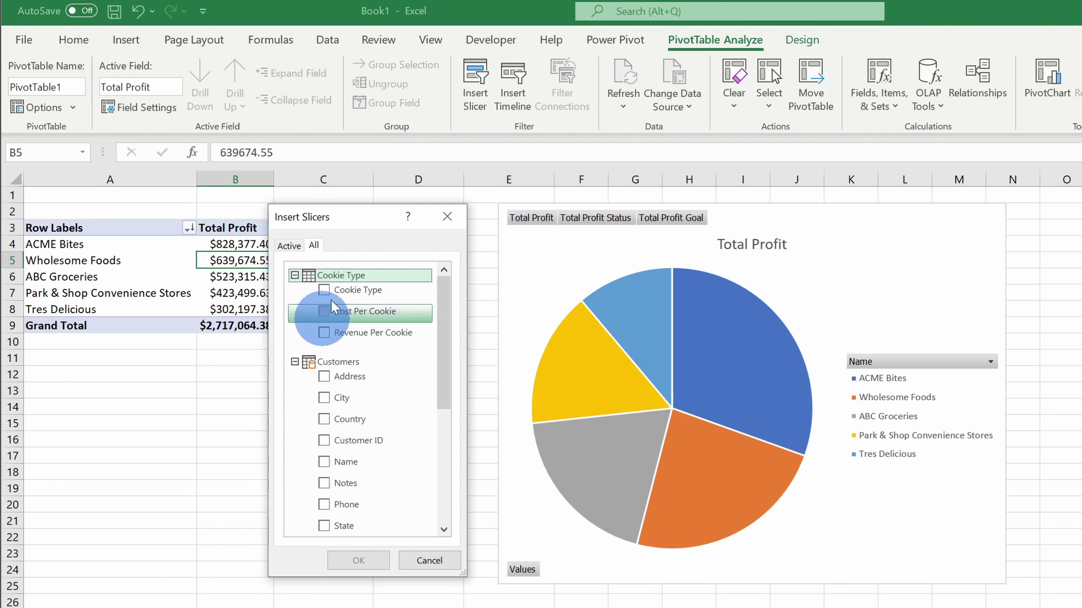
click(324, 290)
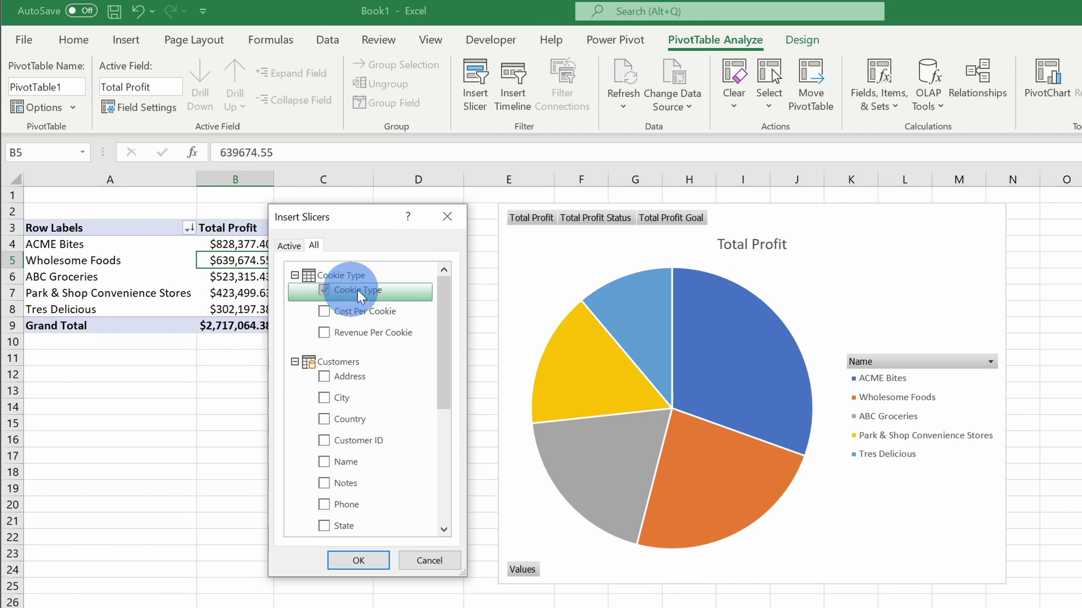
click(353, 562)
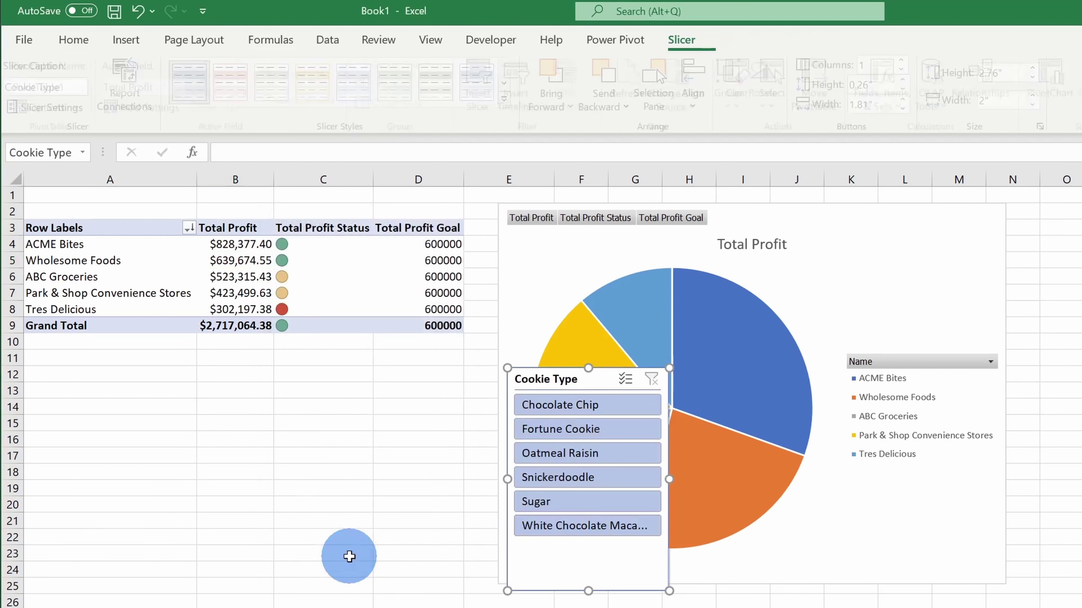
drag(580, 364, 404, 373)
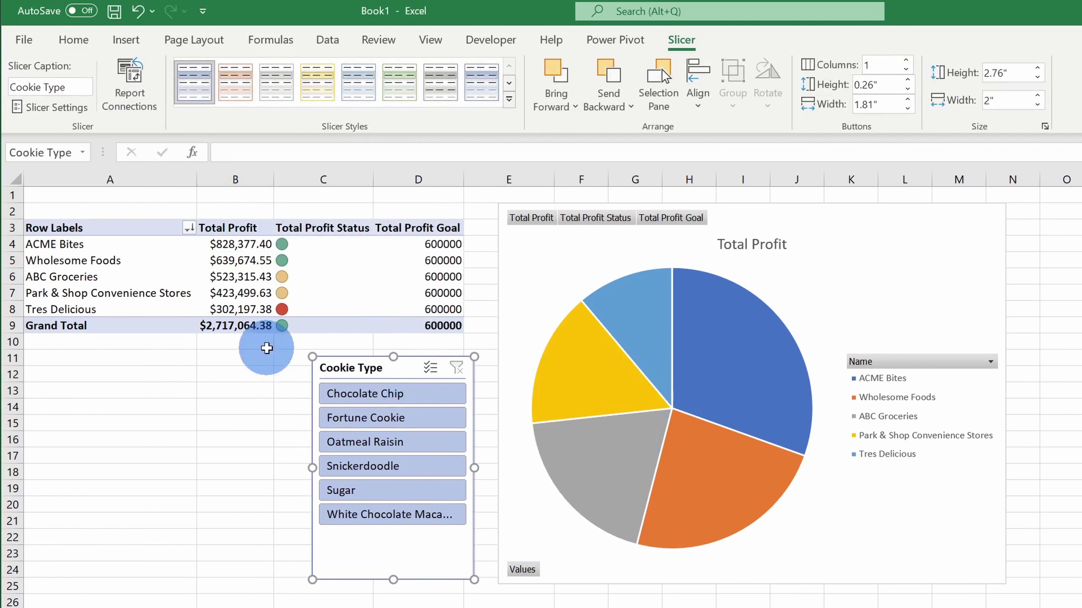
Filter the PivotTable and chart by Chocolate Chip and by Fortune Cookie to compare profit per customer.
mouse_move(236, 240)
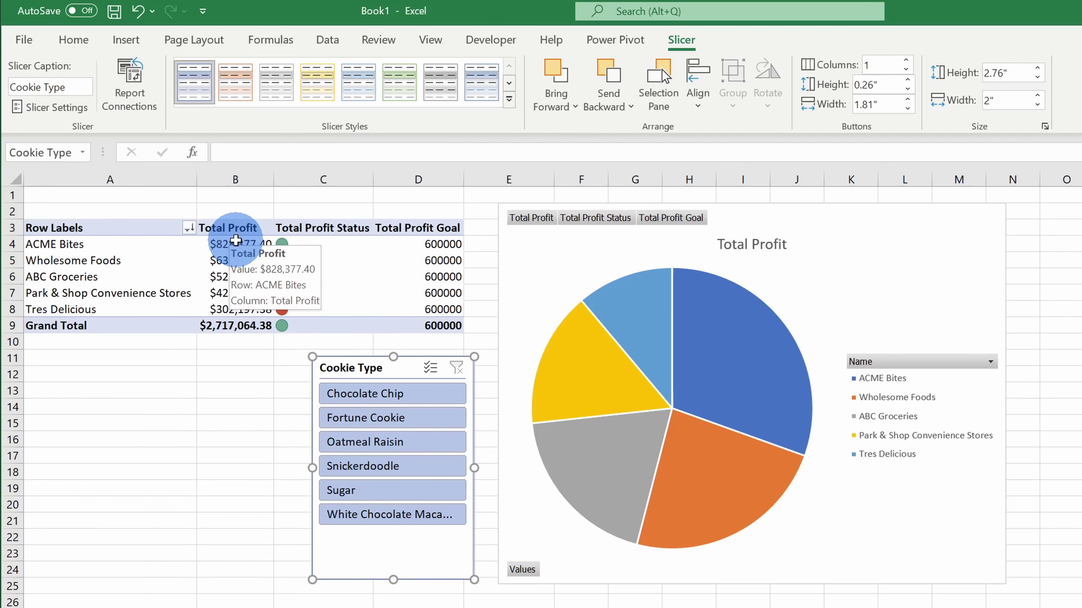
mouse_move(246, 277)
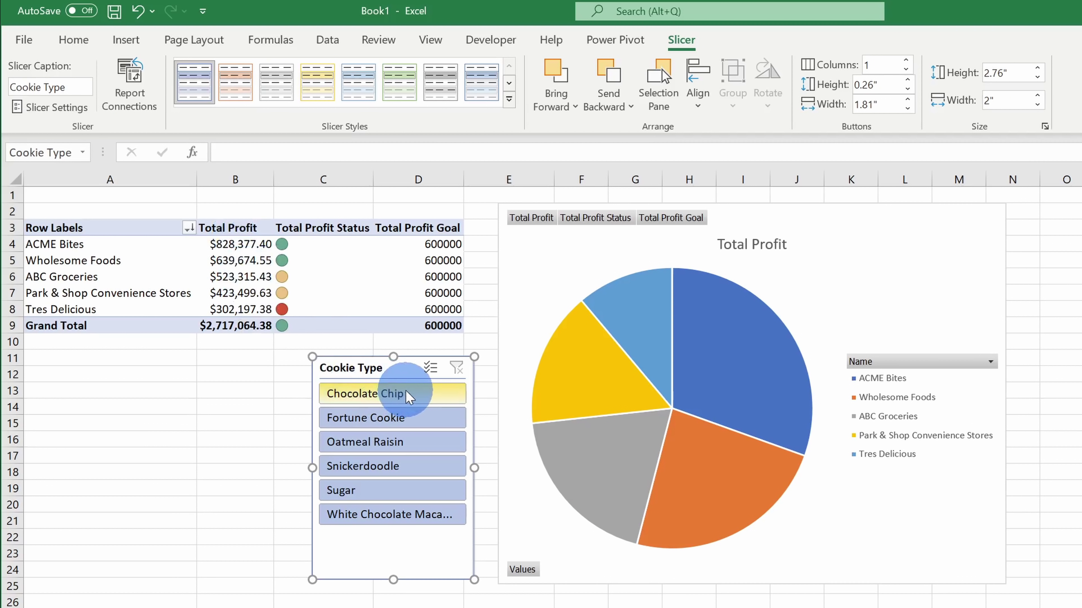
click(412, 397)
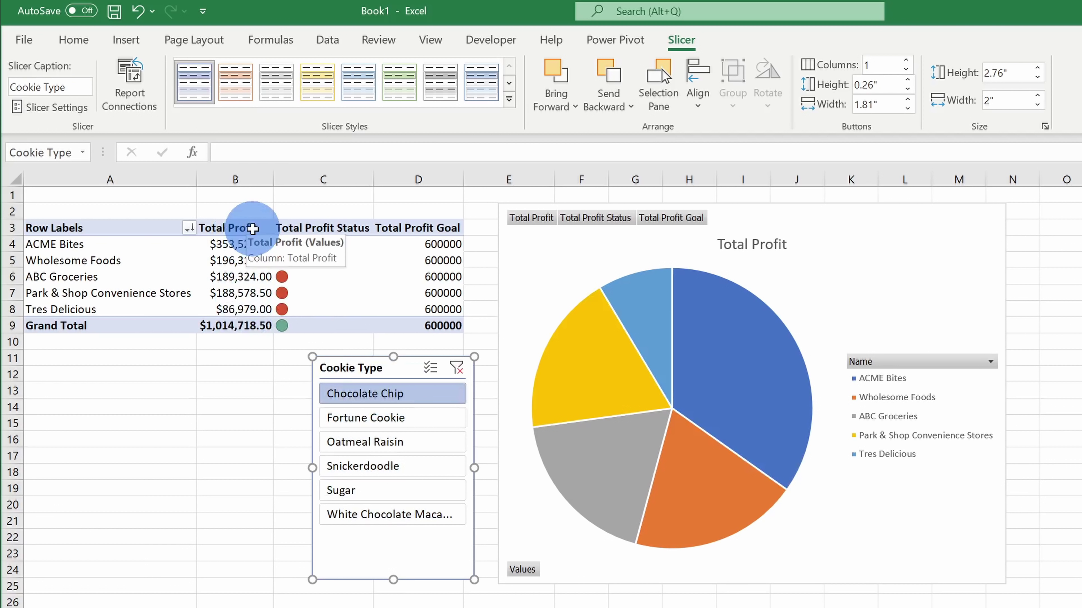
mouse_move(755, 405)
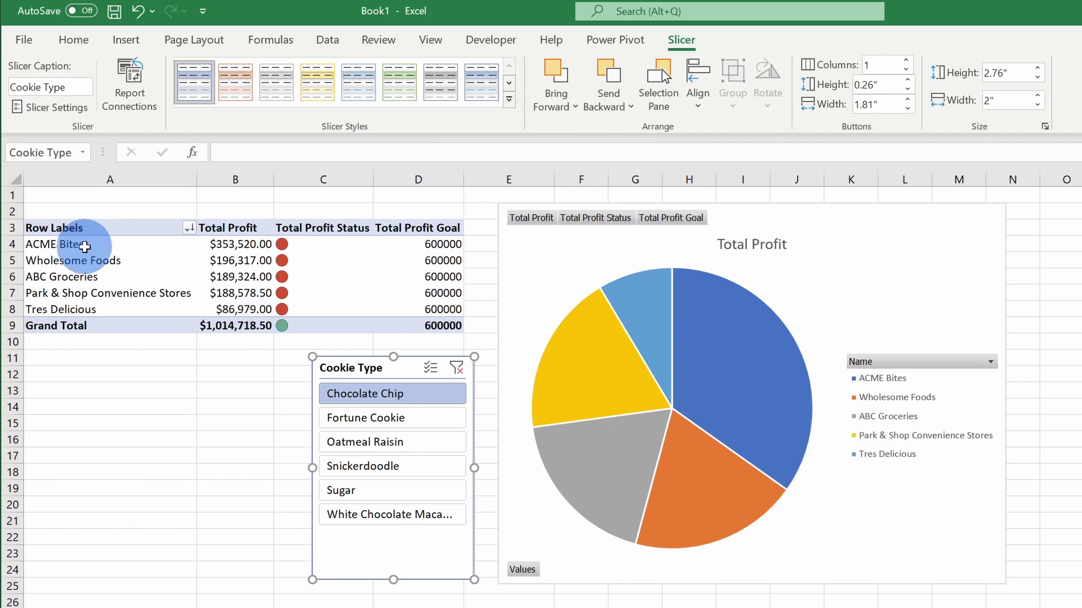
mouse_move(260, 244)
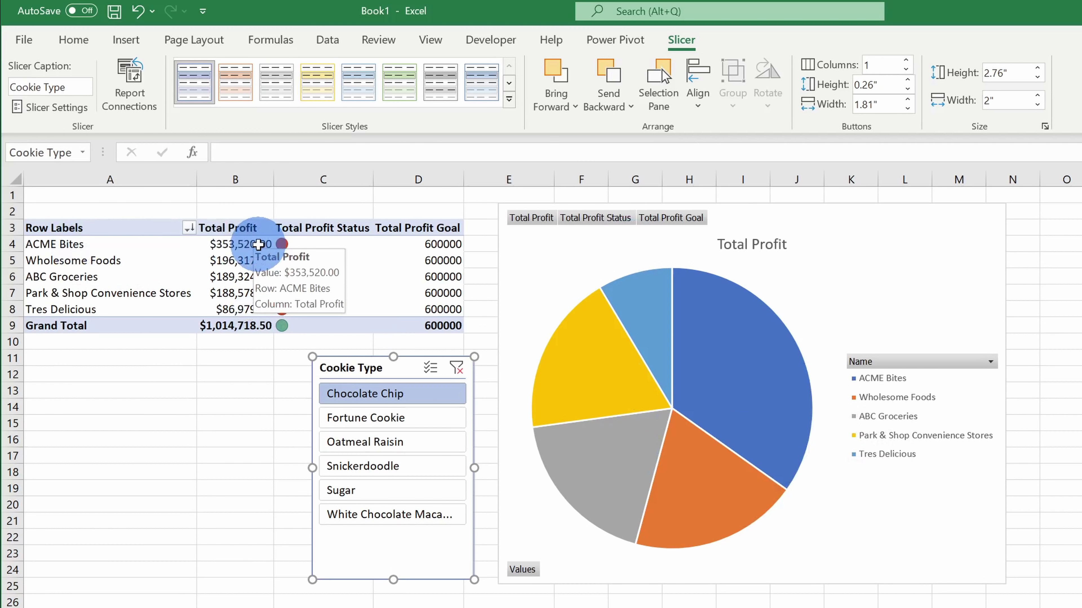
click(399, 420)
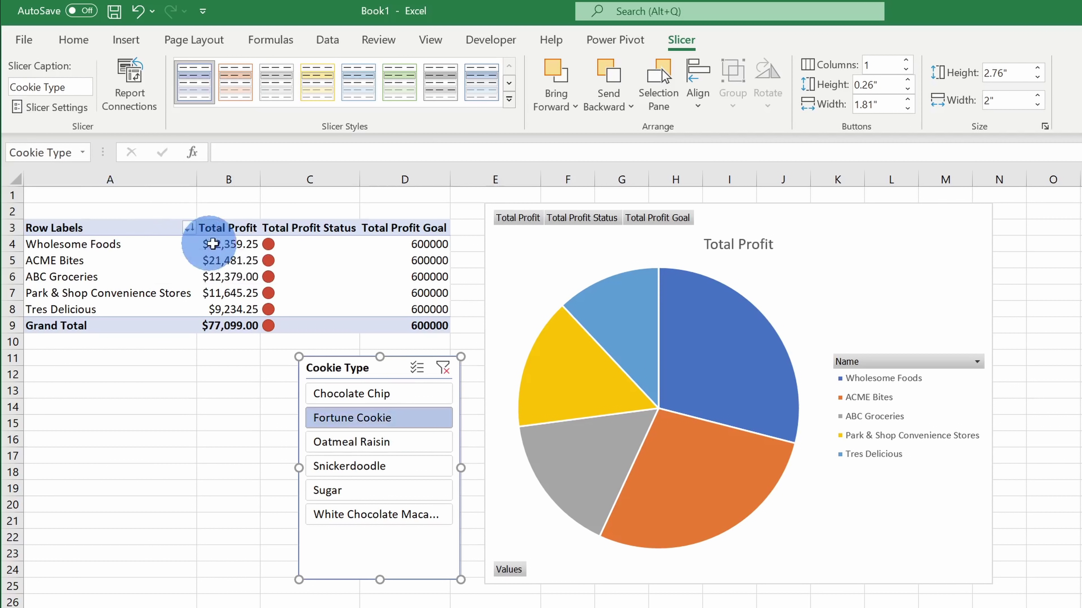
mouse_move(229, 244)
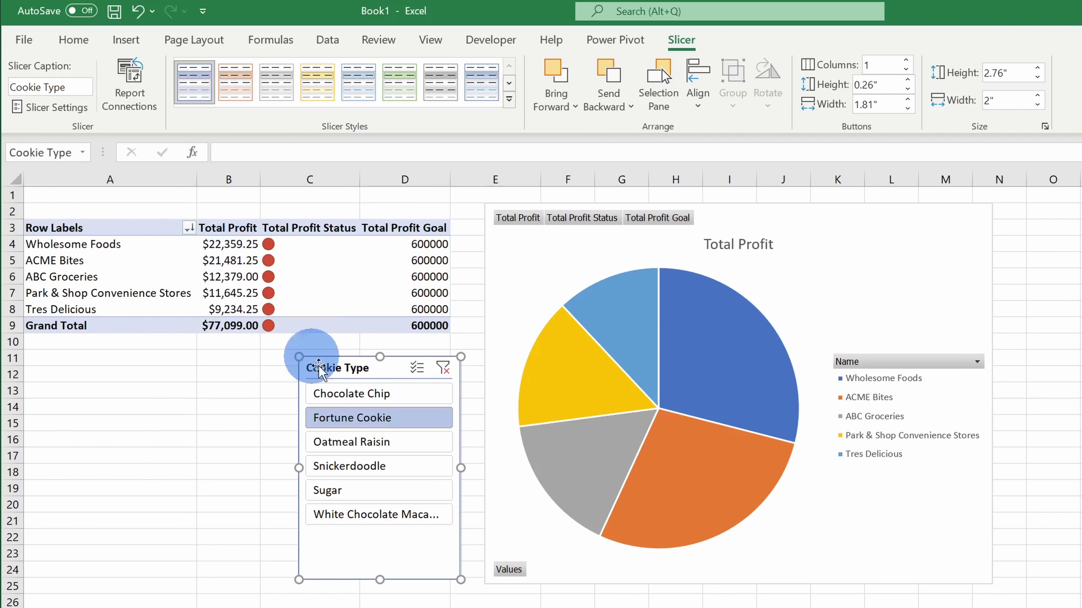
Cycle the Cookie Type slicer through the remaining types and again from Chocolate Chip to Sugar, comparing how the chart changes.
click(432, 441)
click(422, 465)
click(400, 492)
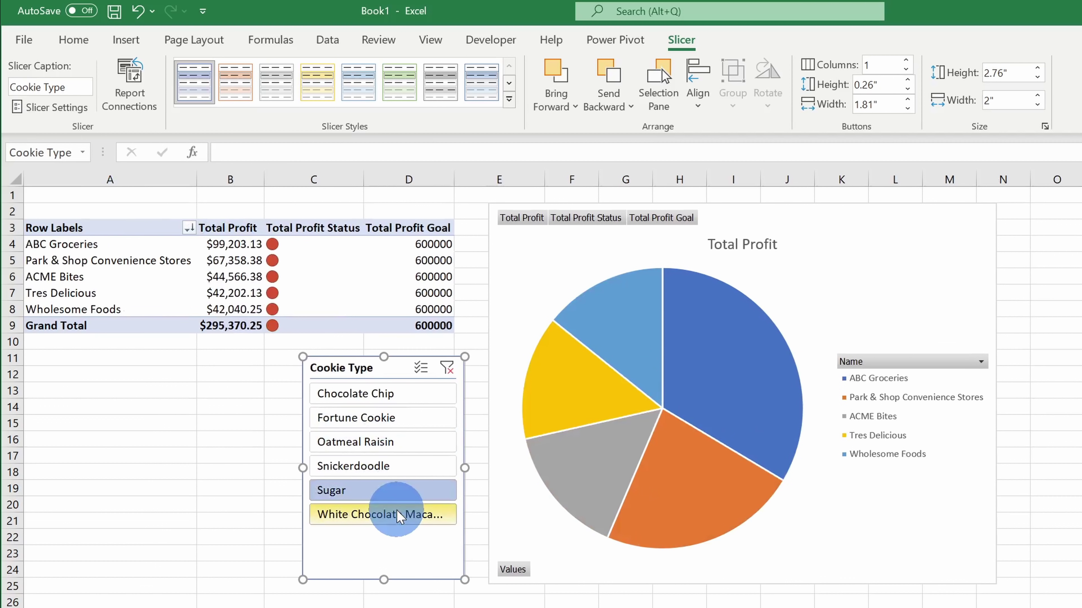
click(397, 514)
click(399, 394)
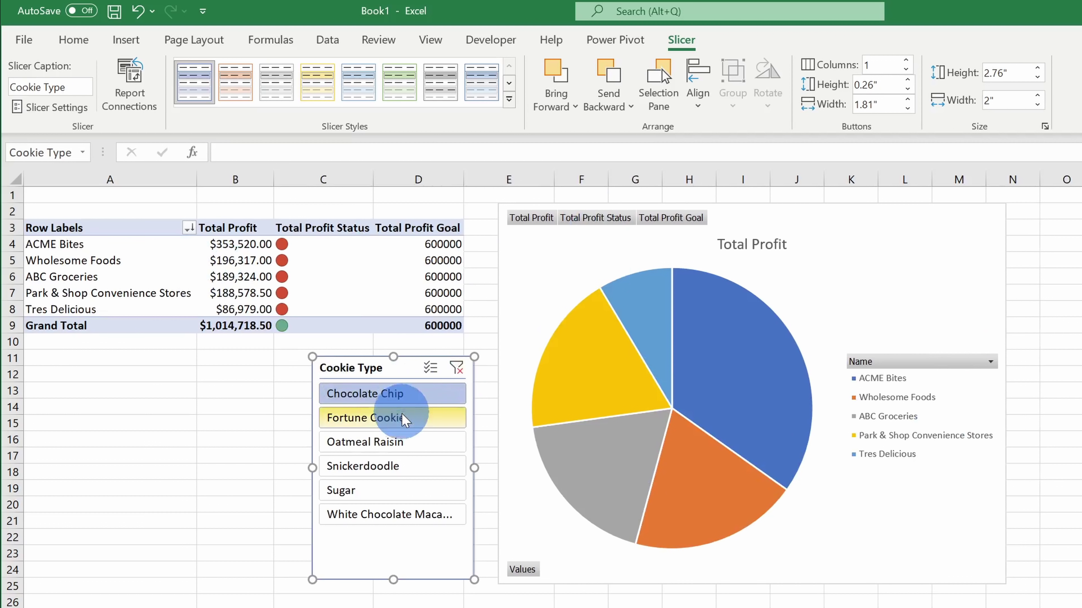
click(419, 418)
click(415, 442)
click(407, 466)
click(400, 491)
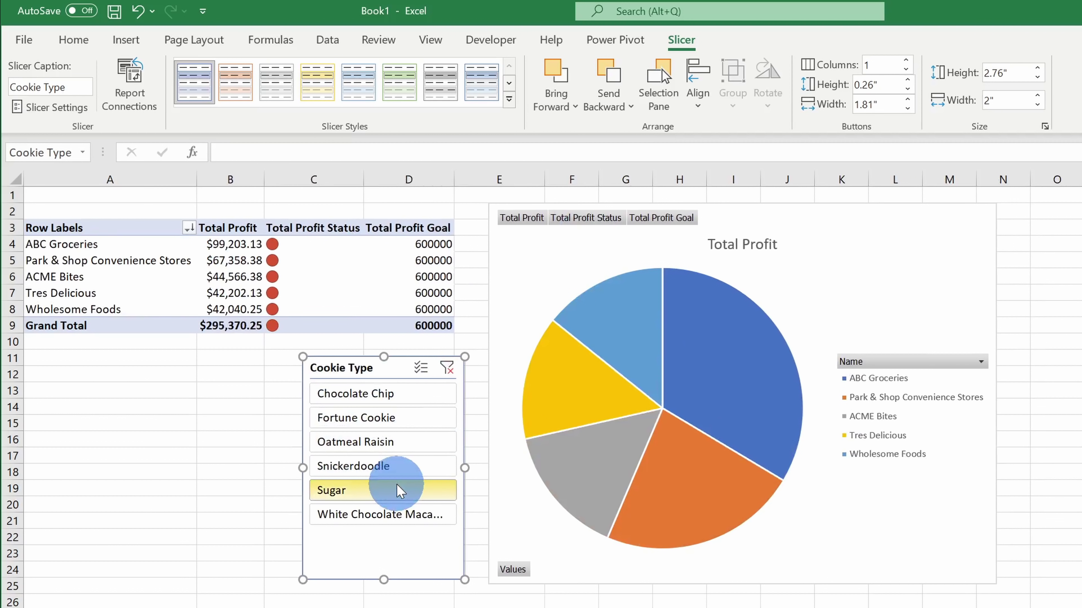